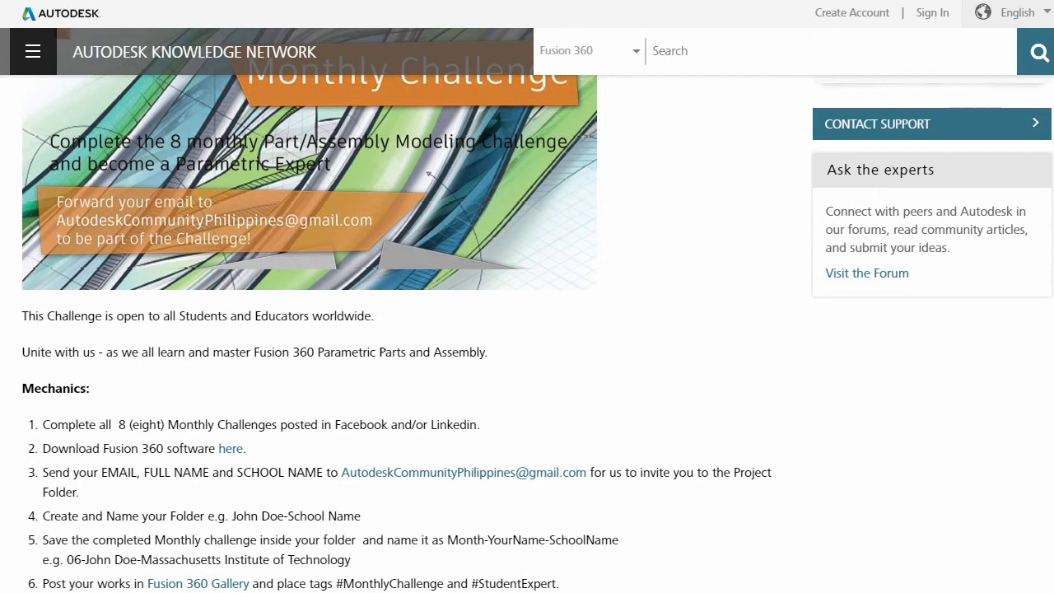
scroll(346, 362, up, 7)
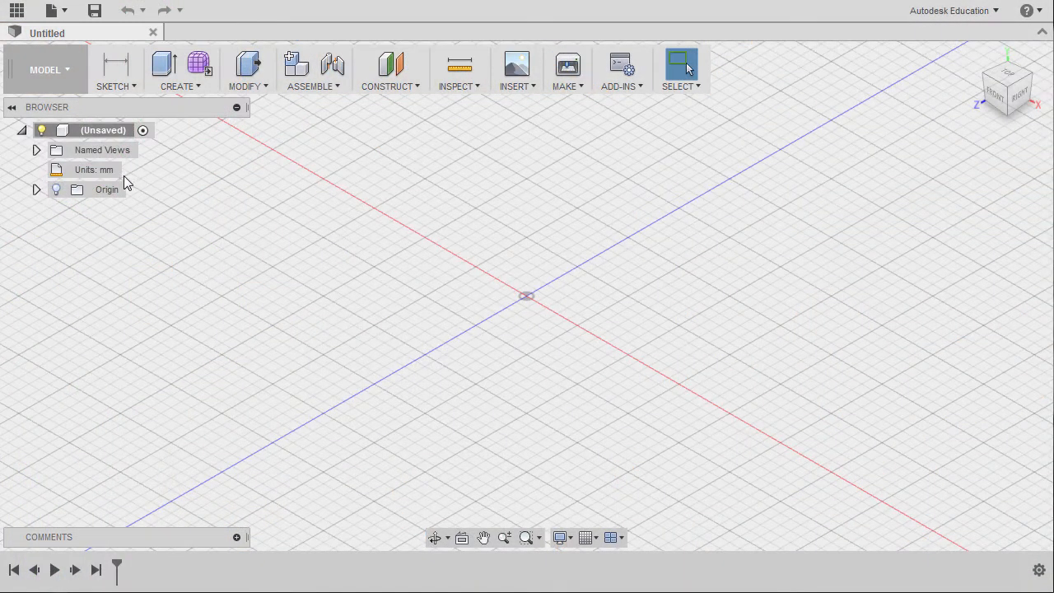
- Change the active units of the design from its document settings to Inch
mouse_move(91, 176)
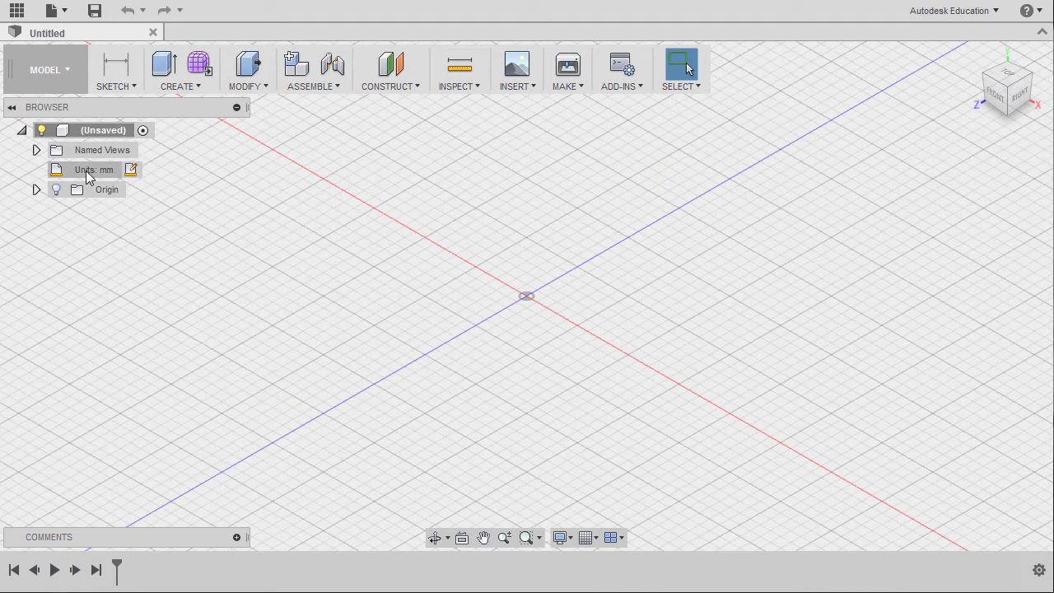
click(133, 171)
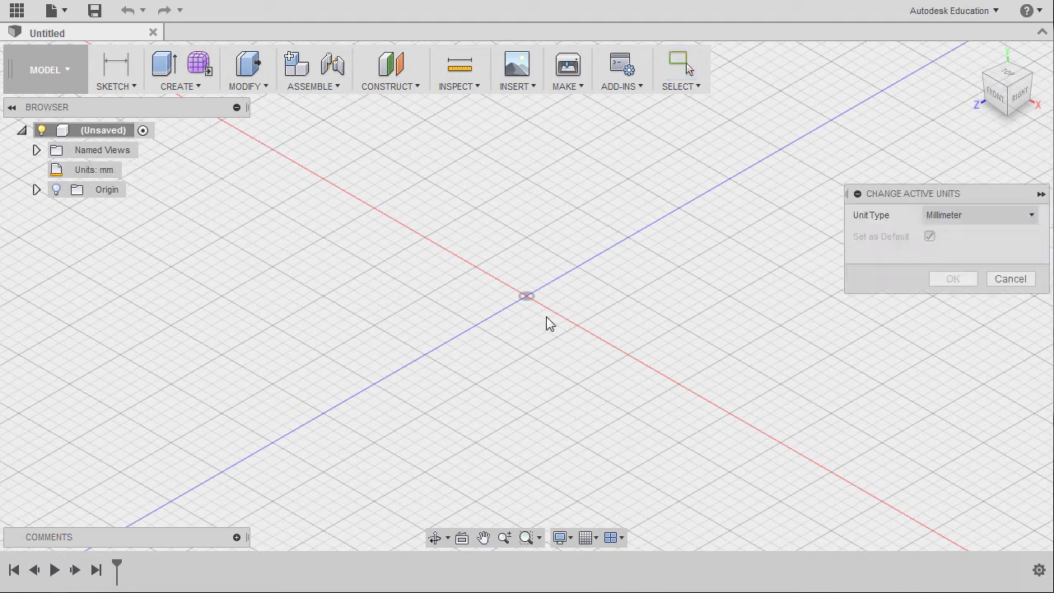
click(960, 214)
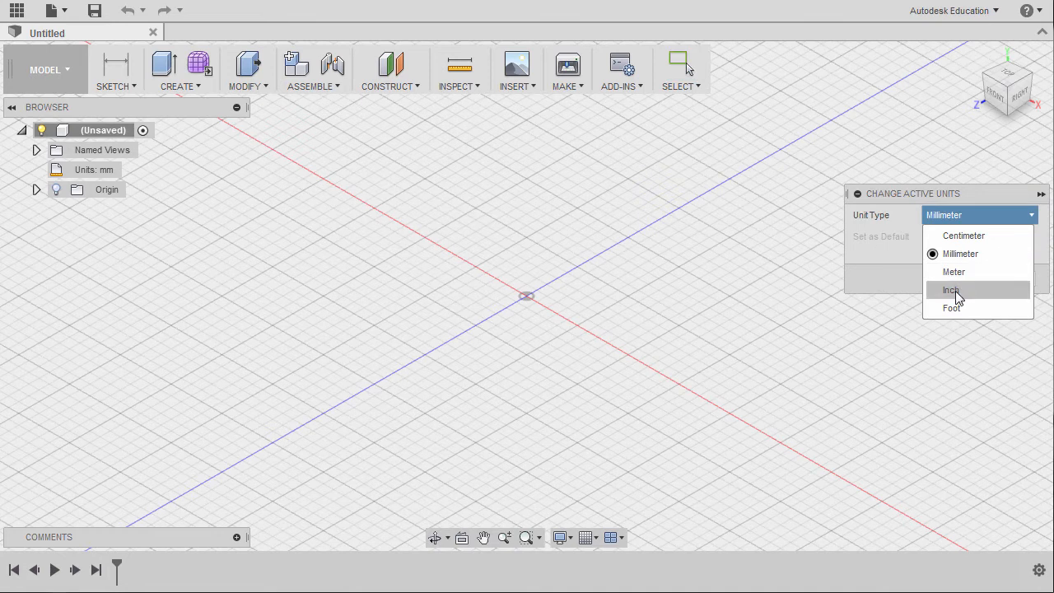
click(956, 290)
click(954, 281)
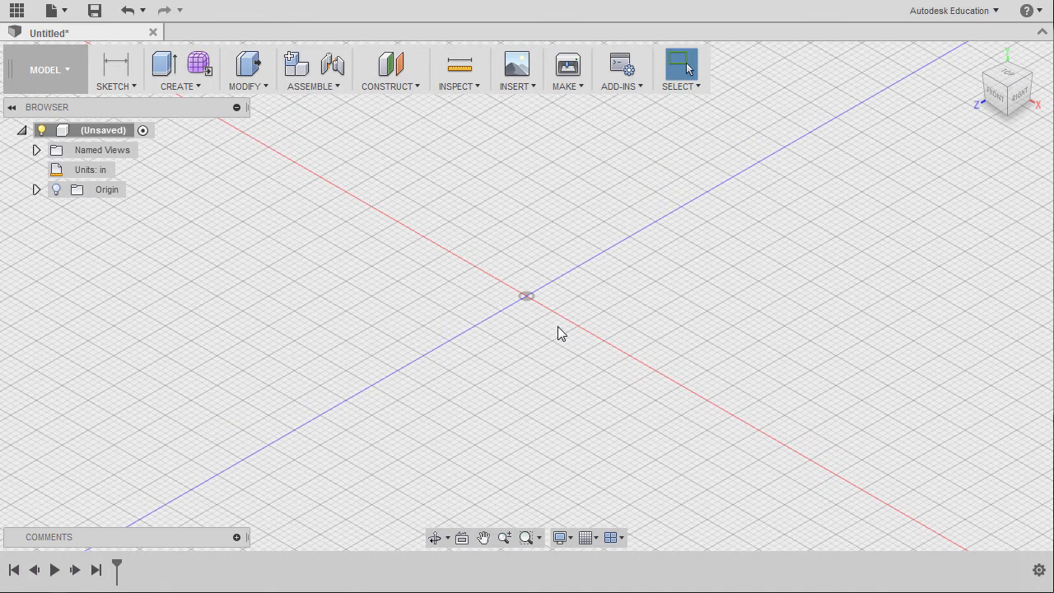
- Review the Preview functionality preferences, including coloring sketch geometry by constraint status, and accept them
click(971, 12)
click(967, 52)
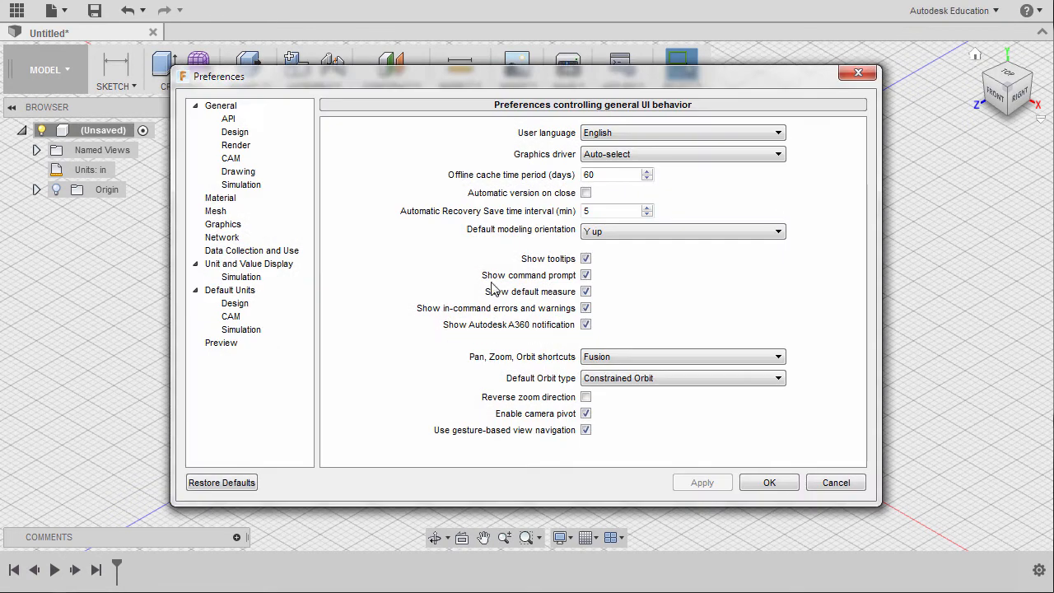
click(250, 348)
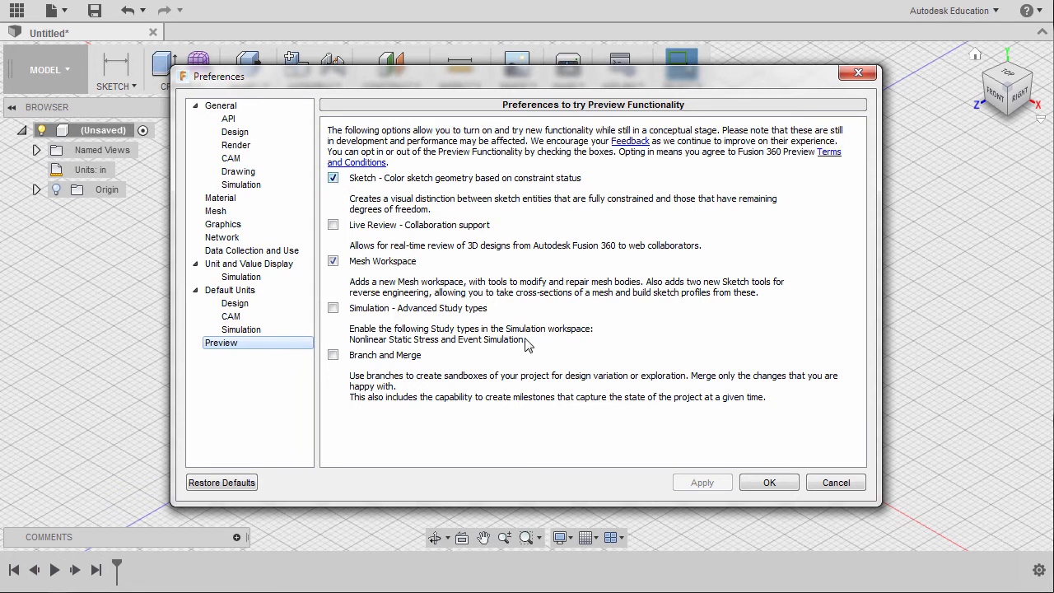
click(769, 485)
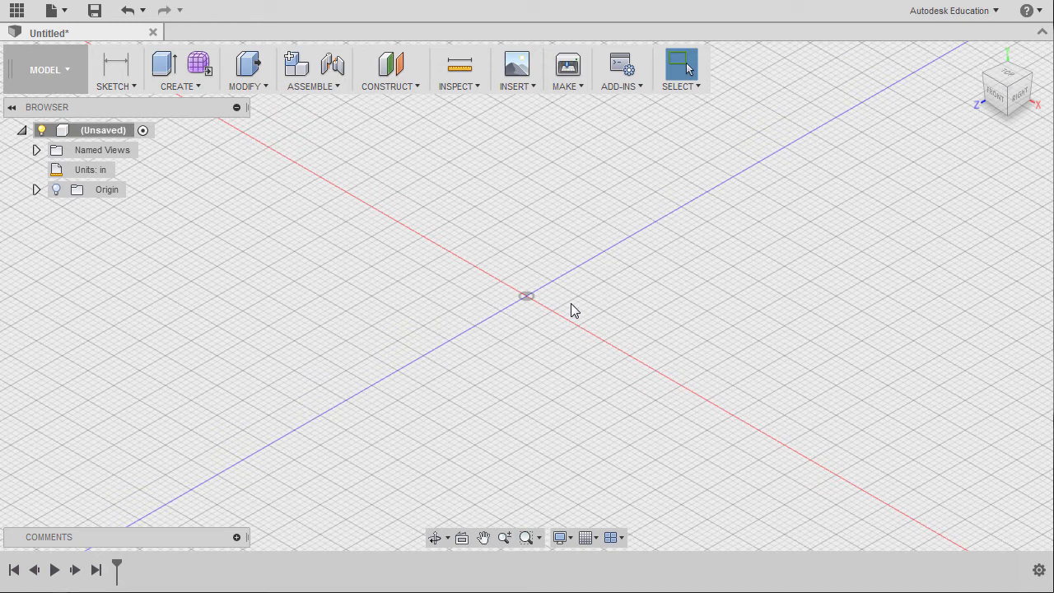
- Sketch a center rectangle of 5 in by 3 in on the horizontal origin plane, centered on the origin
key(l)
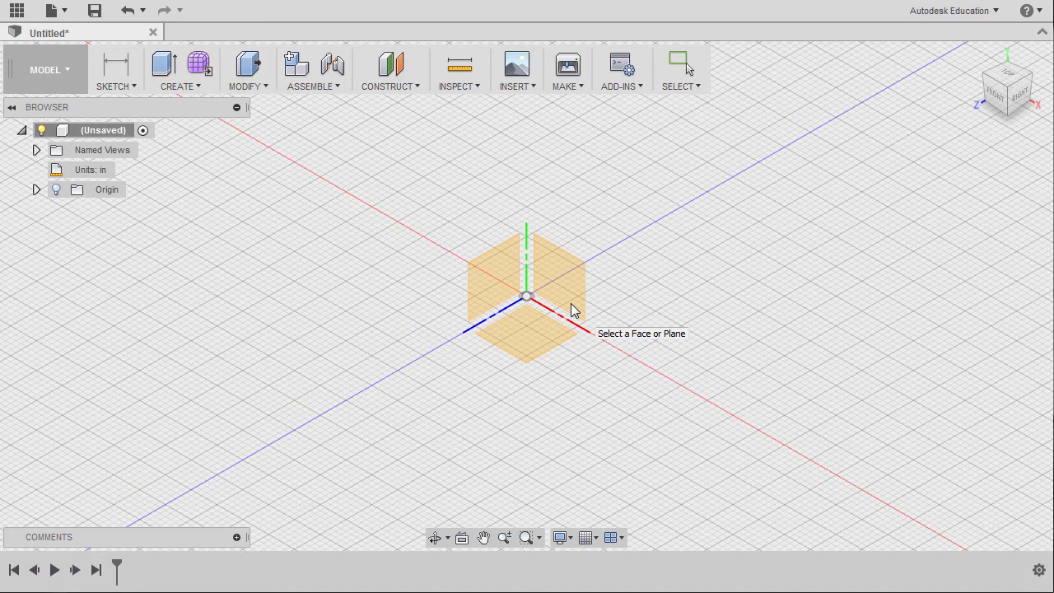
click(530, 344)
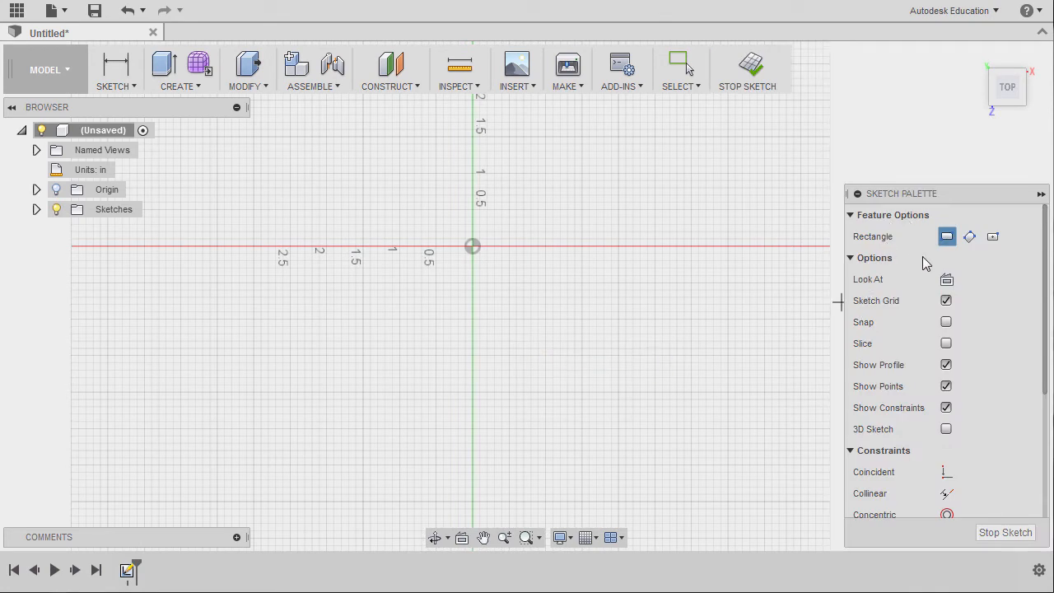
click(993, 239)
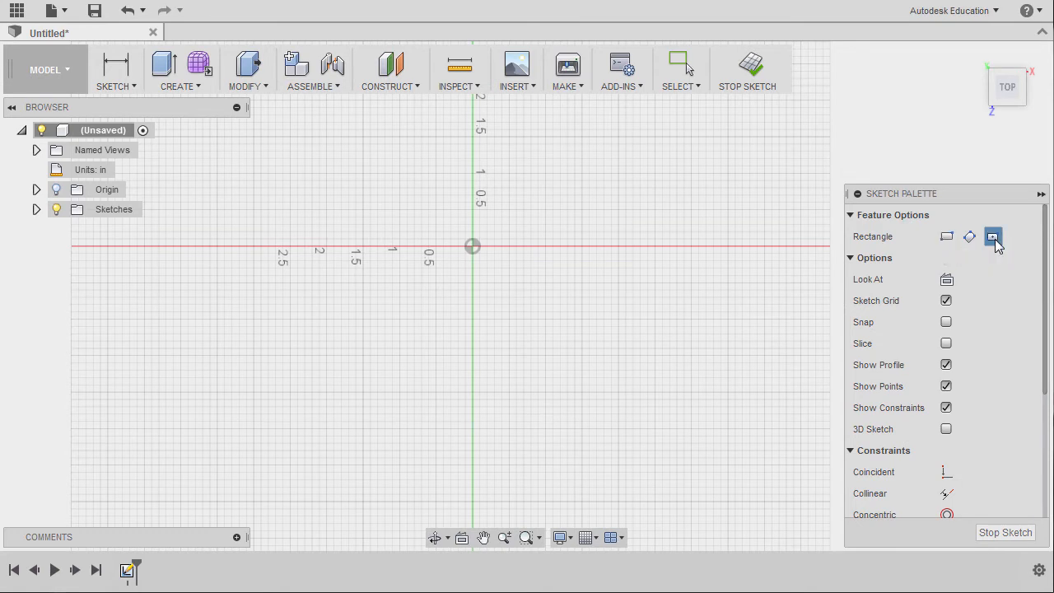
click(972, 60)
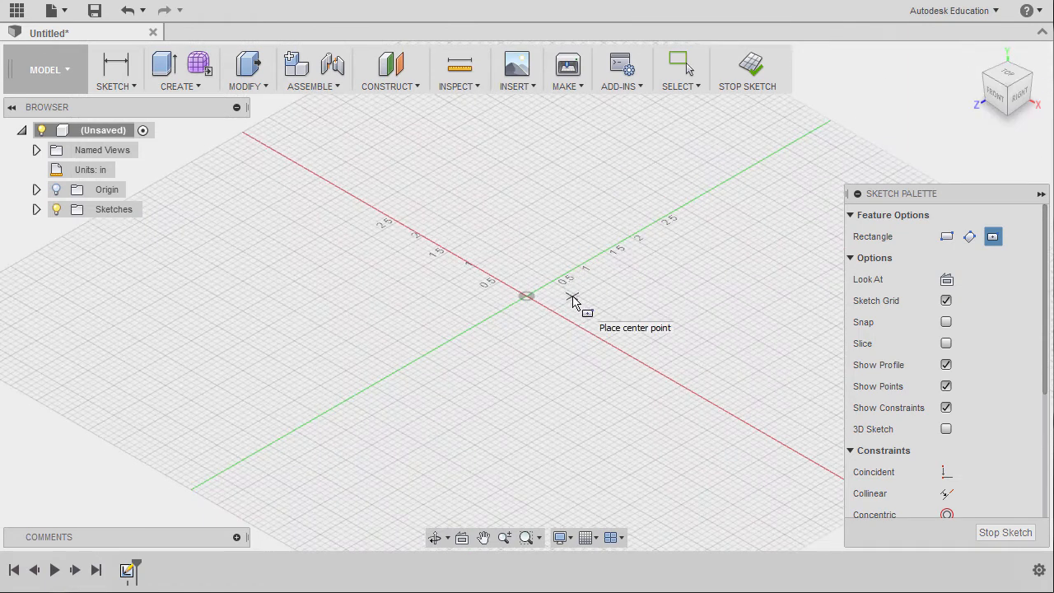
click(525, 298)
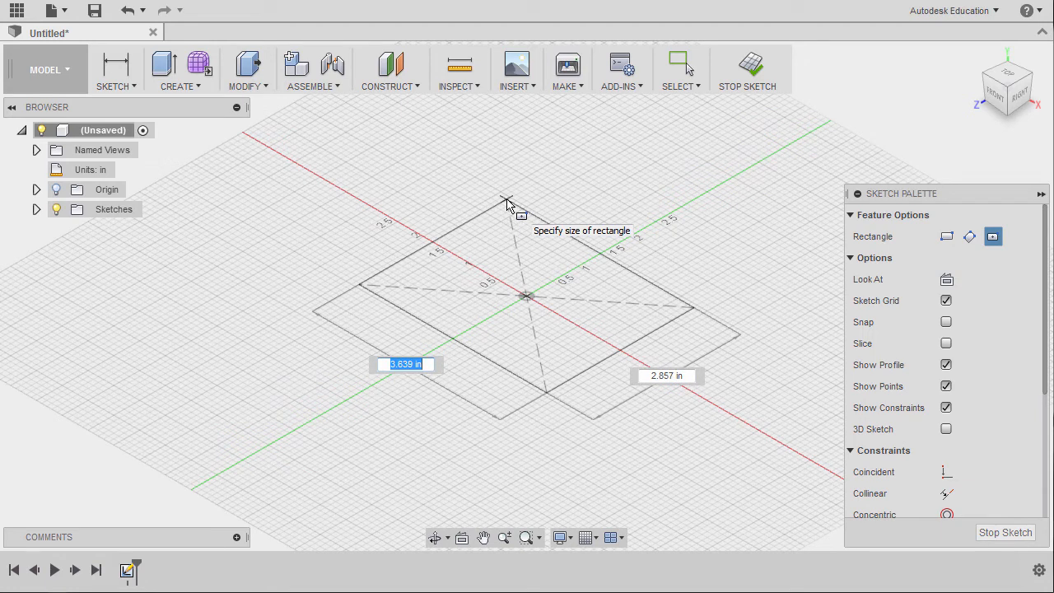
text(5)
key(Tab)
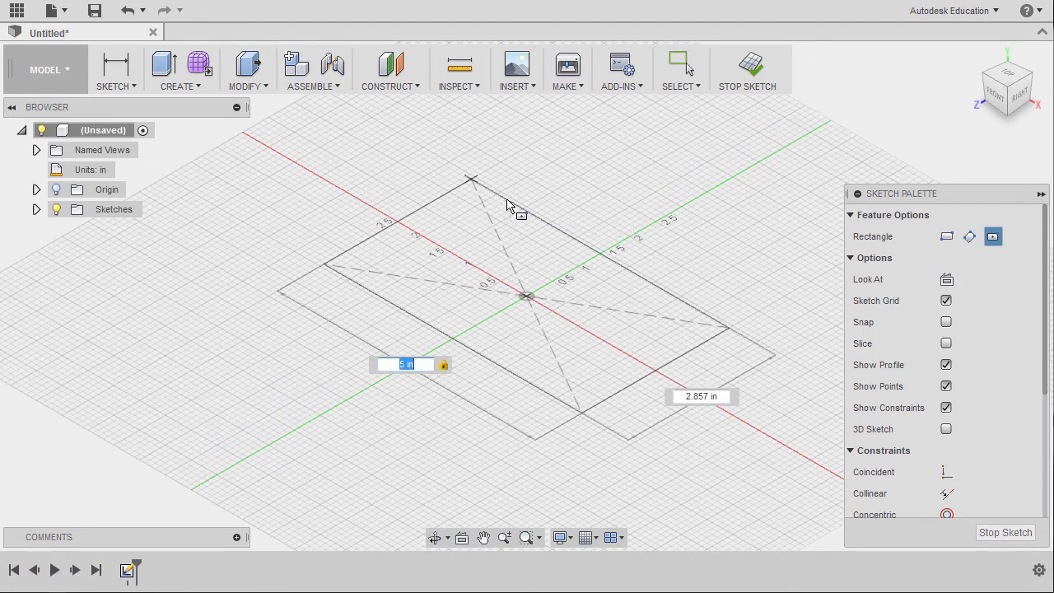
key(Tab)
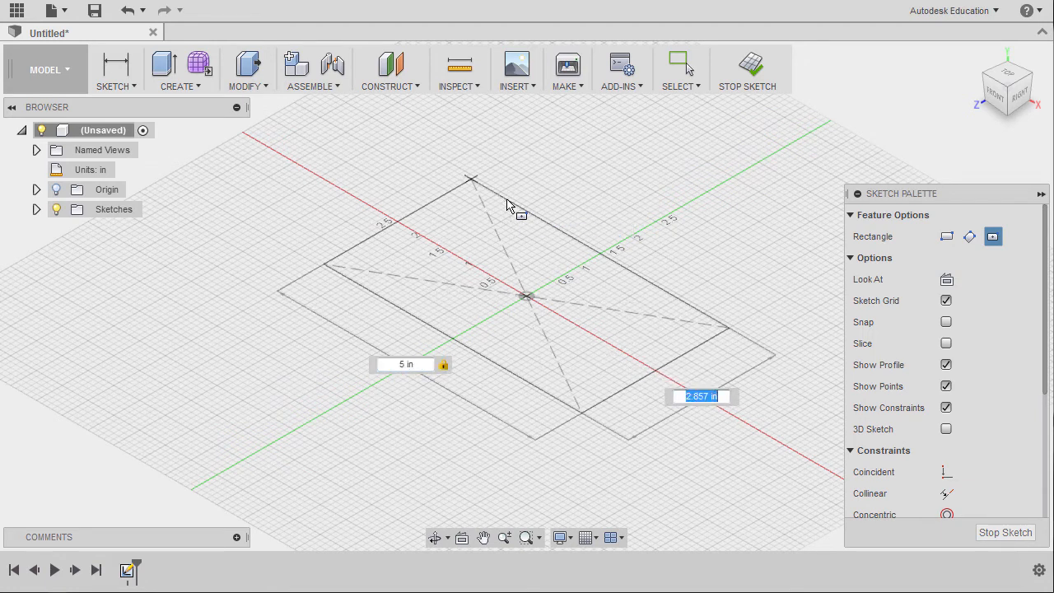
text(3)
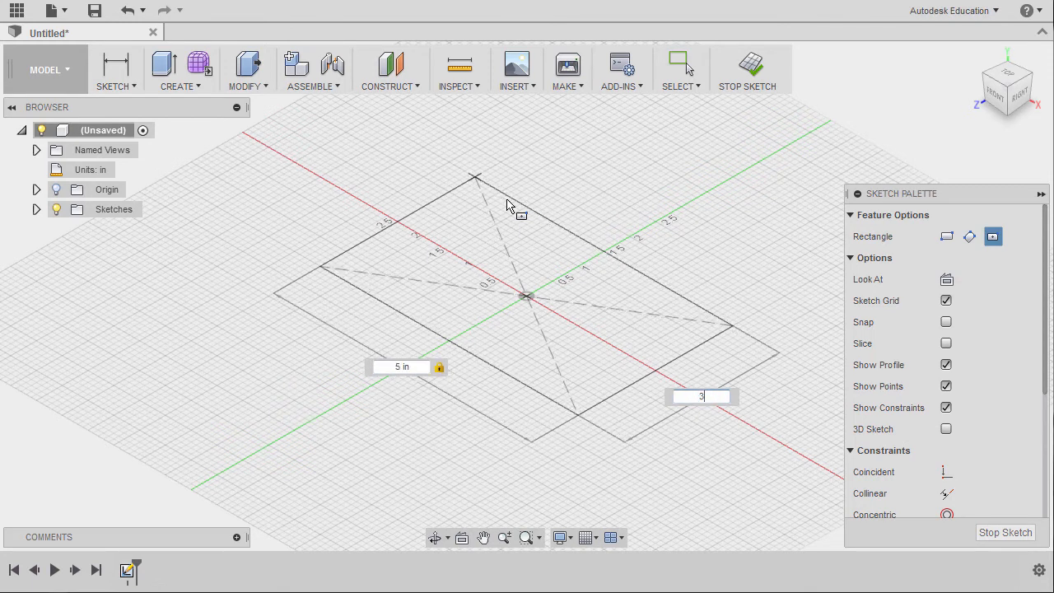
key(Return)
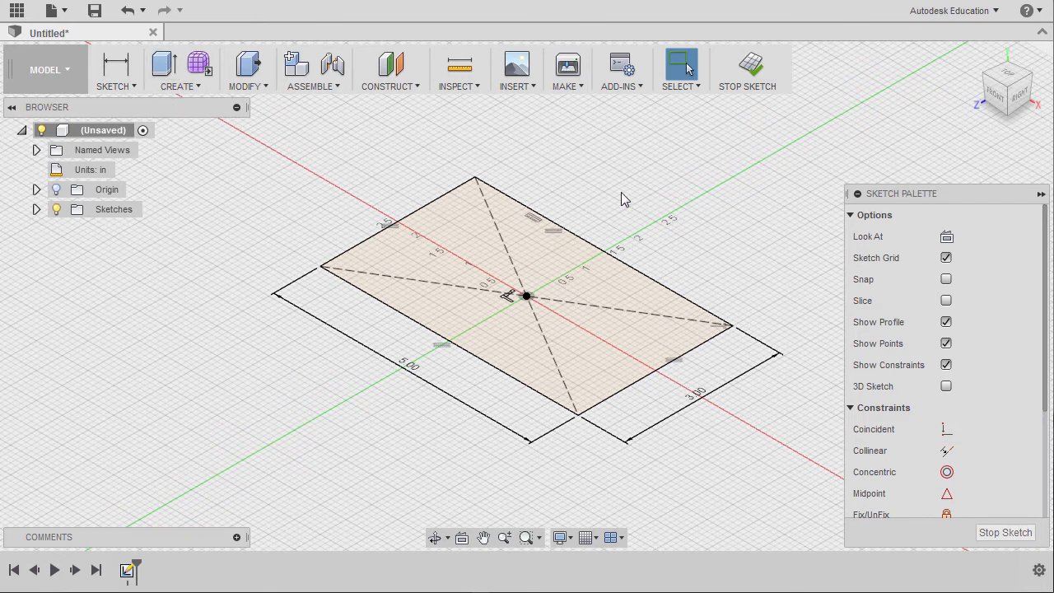
- Extrude the rectangle profile 1.5 in upward to one side as a new body
key(e)
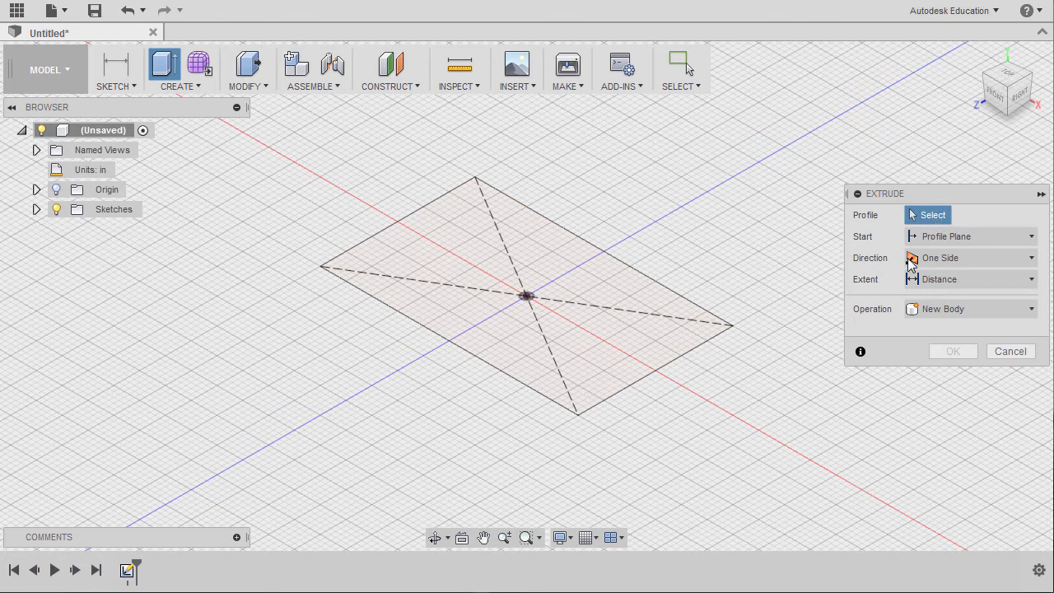
click(561, 288)
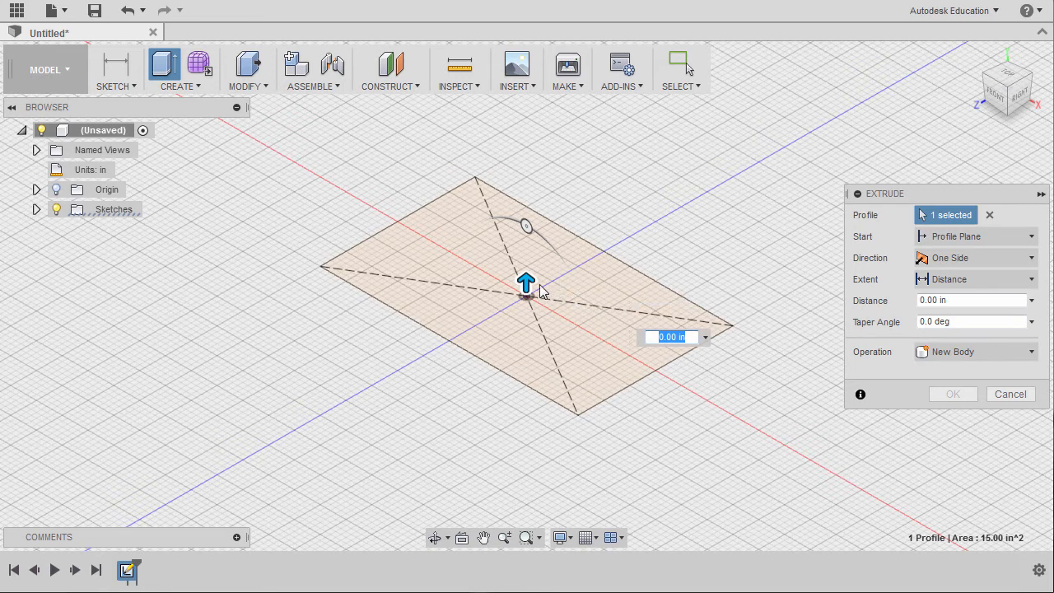
drag(526, 280, 513, 224)
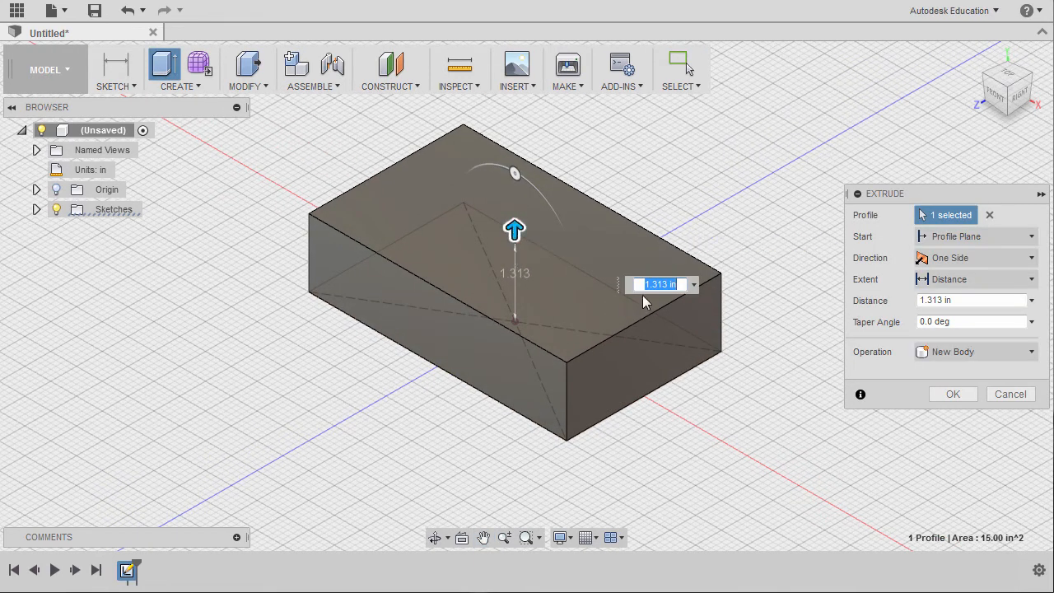
text(1.)
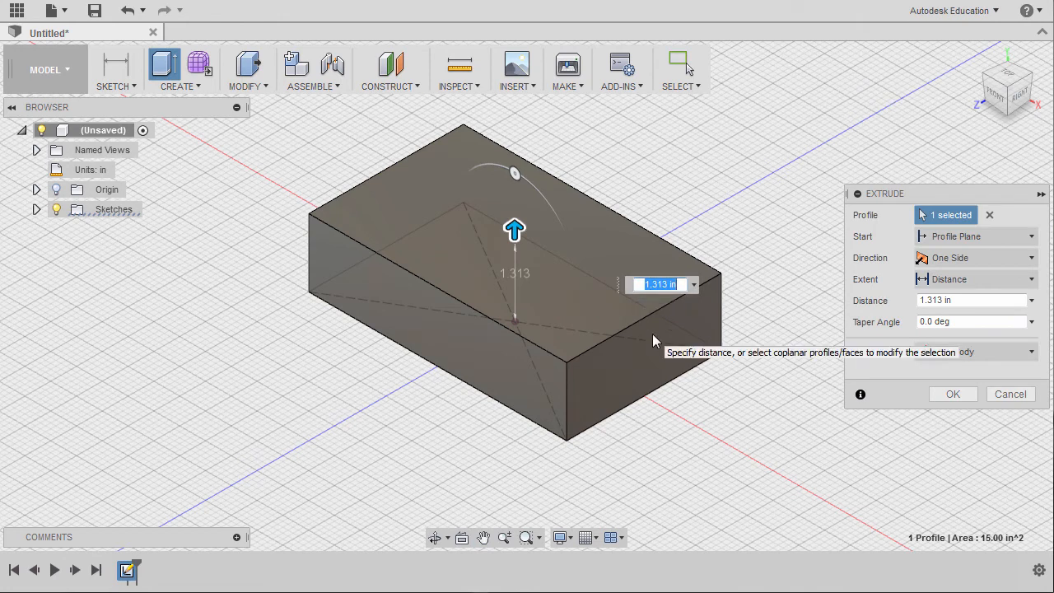
text(5)
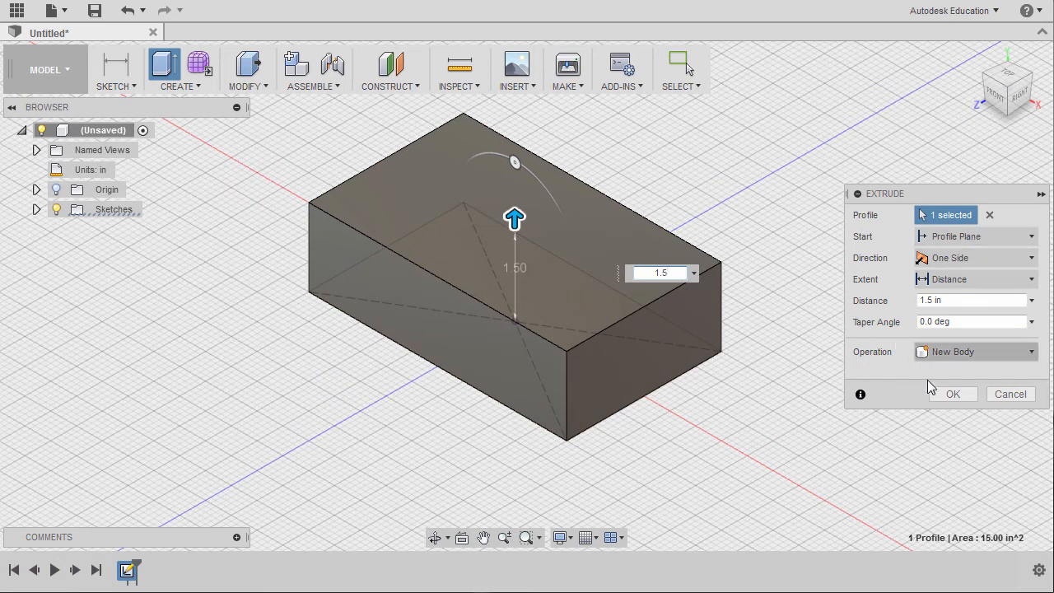
click(952, 394)
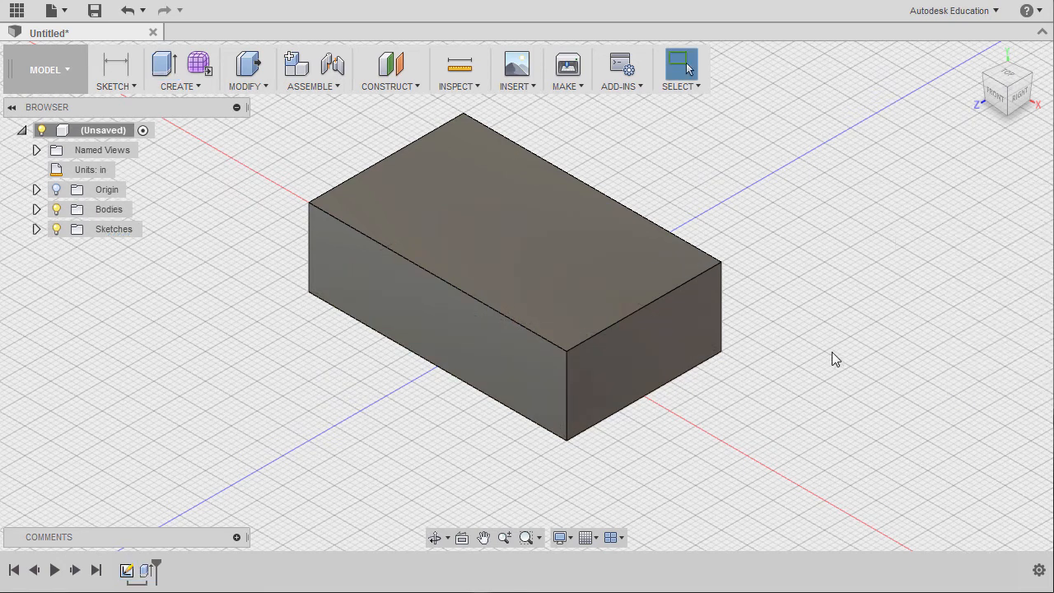
- Start a rectangle sketch on the XY origin plane that runs through the middle of the block
middle_drag(832, 352, 836, 377)
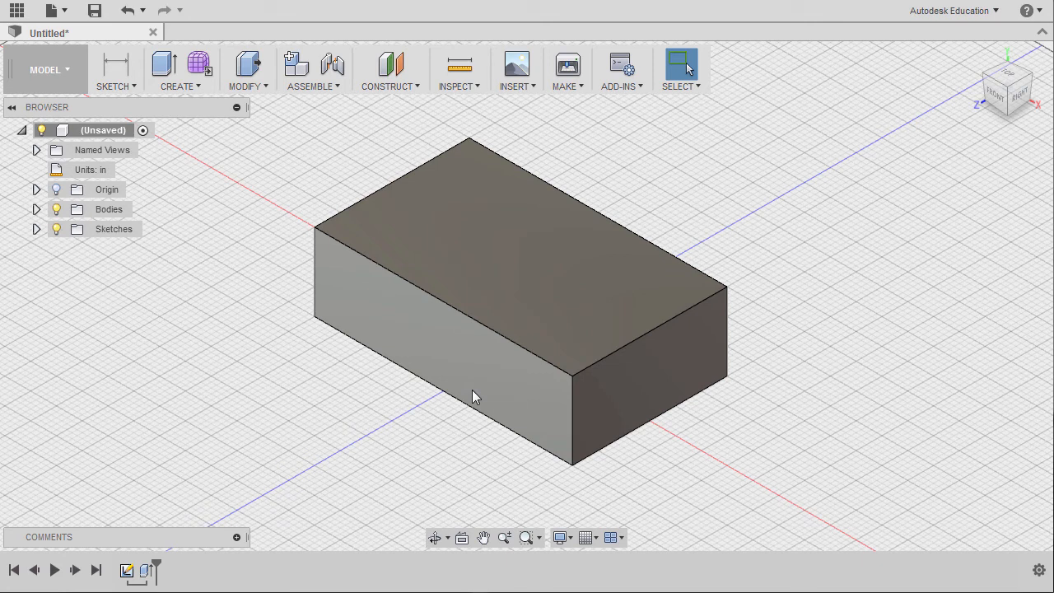
key(l)
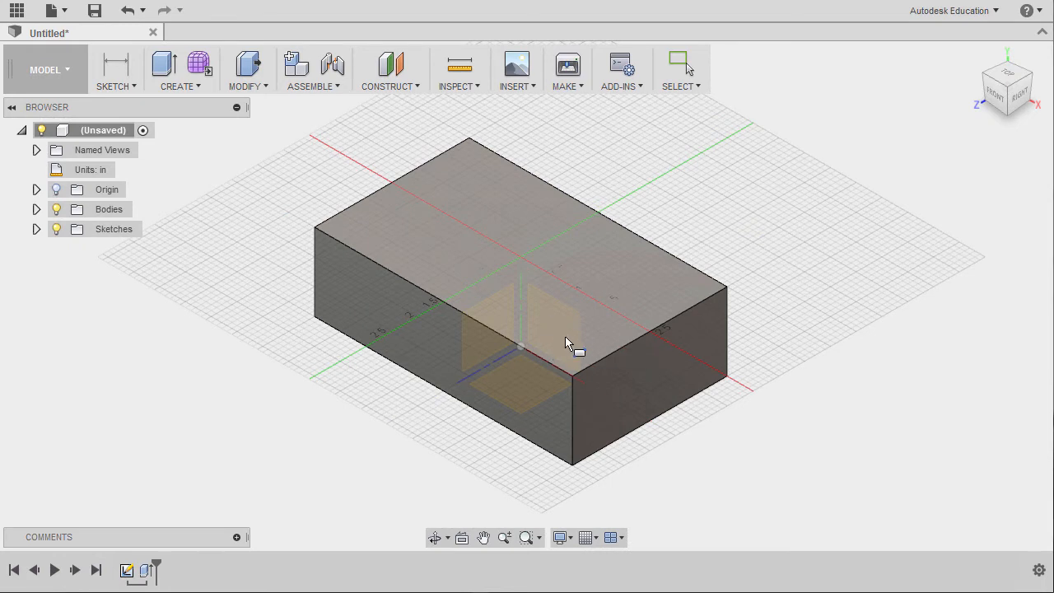
mouse_move(544, 327)
shift+middle_down()
mouse_move(612, 223)
mouse_move(554, 328)
shift+middle_up()
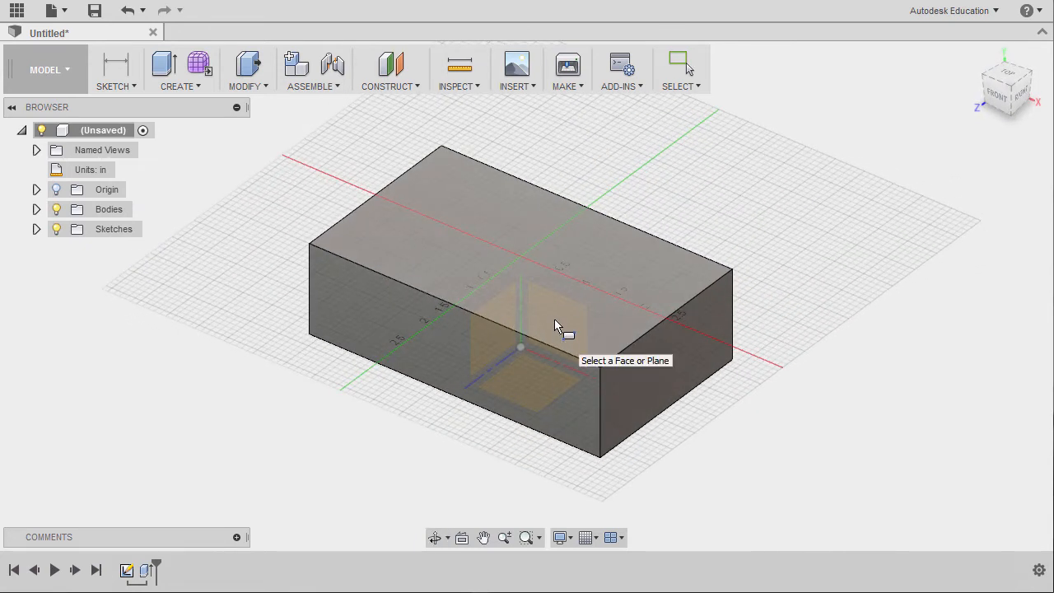
scroll(554, 326, up, 3)
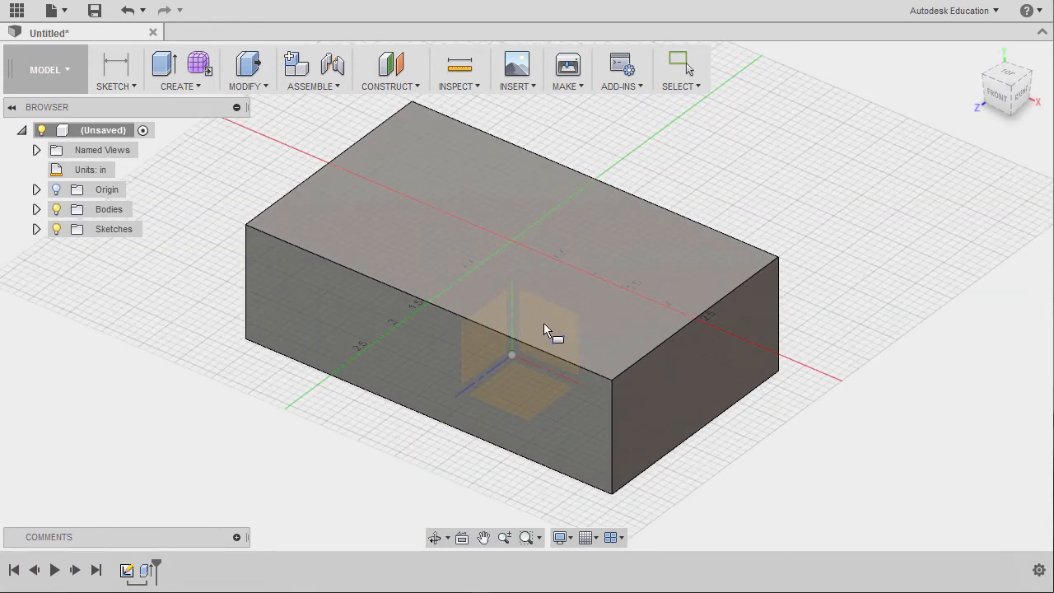
click(543, 326)
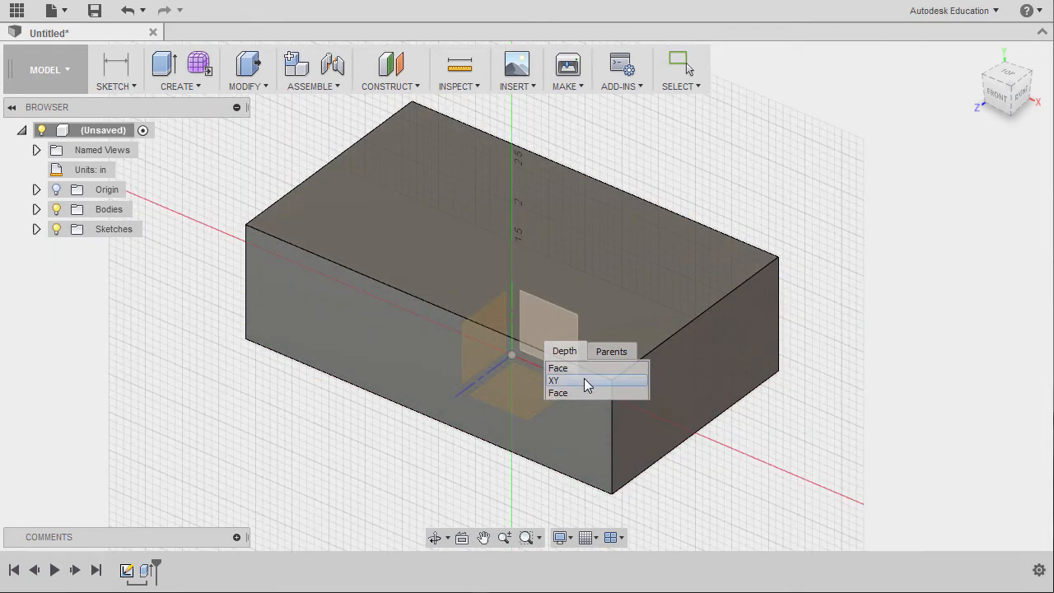
click(583, 381)
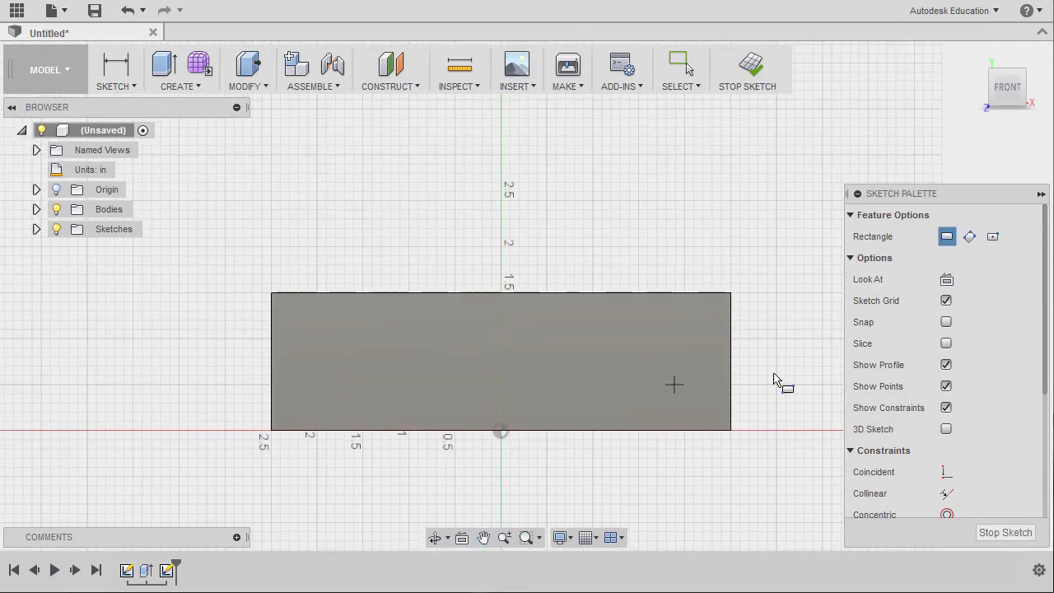
- Draw a center rectangle 0.56 in high and 3.25 in wide, centered on the vertical axis above the origin
click(992, 236)
scroll(492, 406, up, 2)
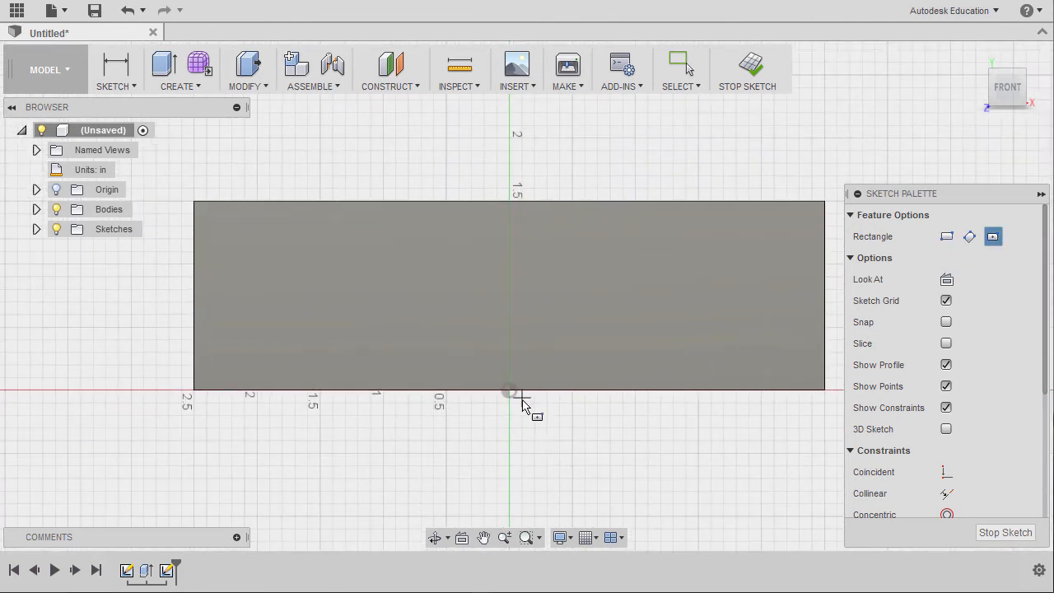
click(509, 323)
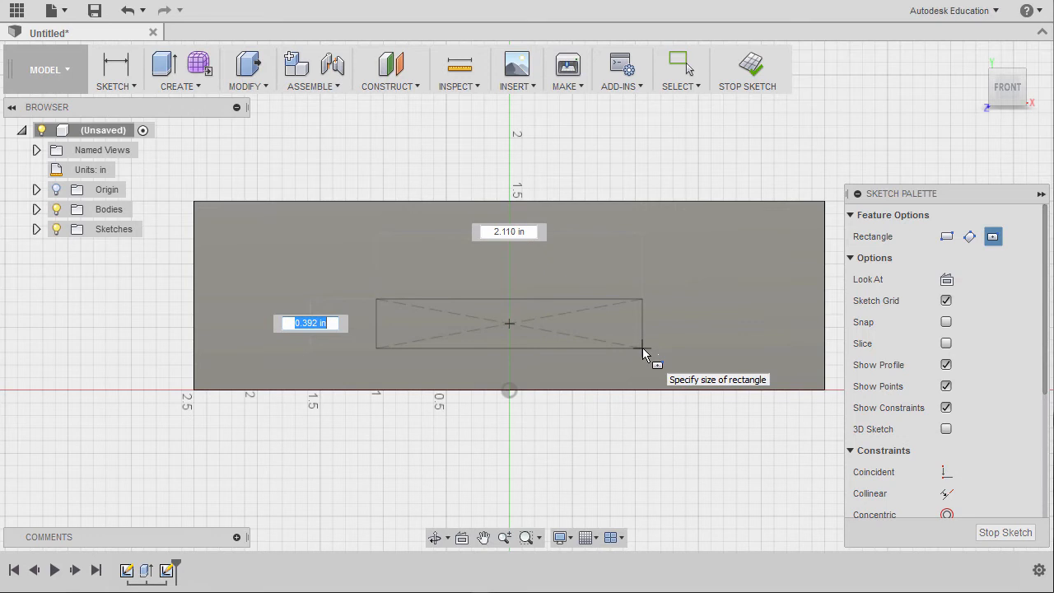
text(.56)
key(Tab)
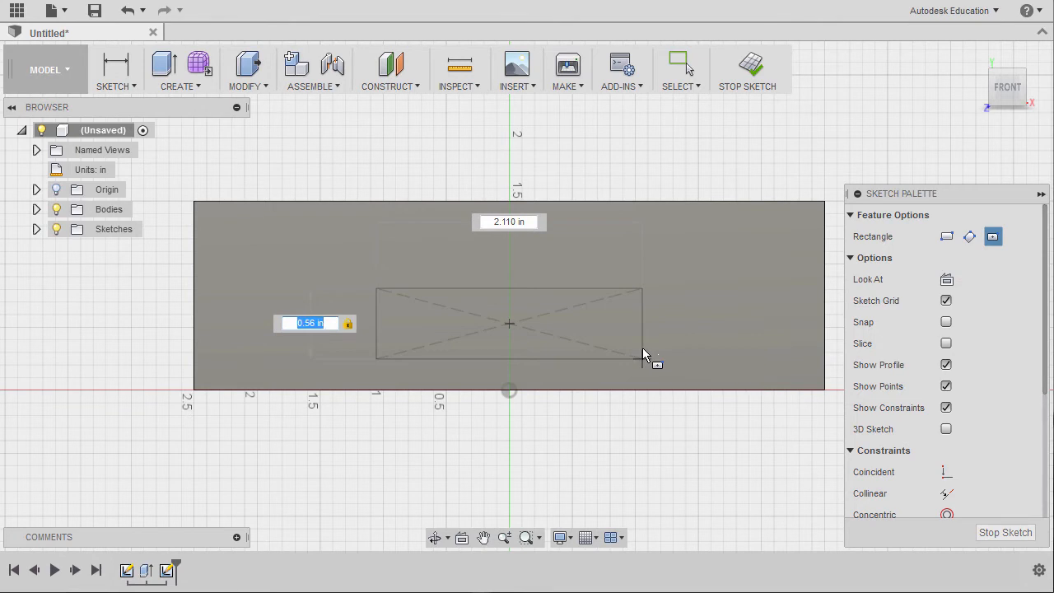
key(Tab)
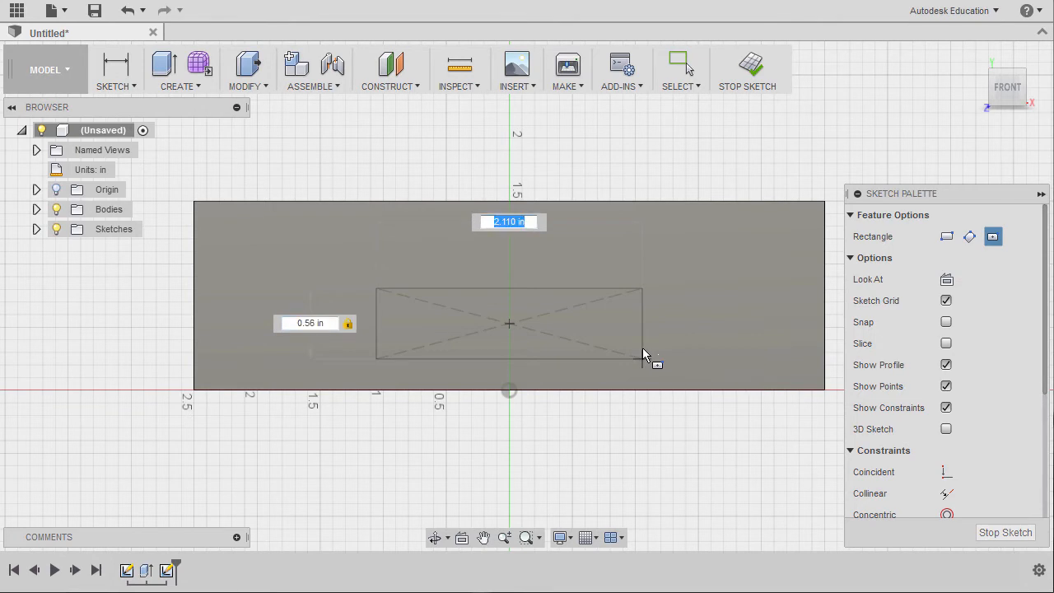
text(3.25)
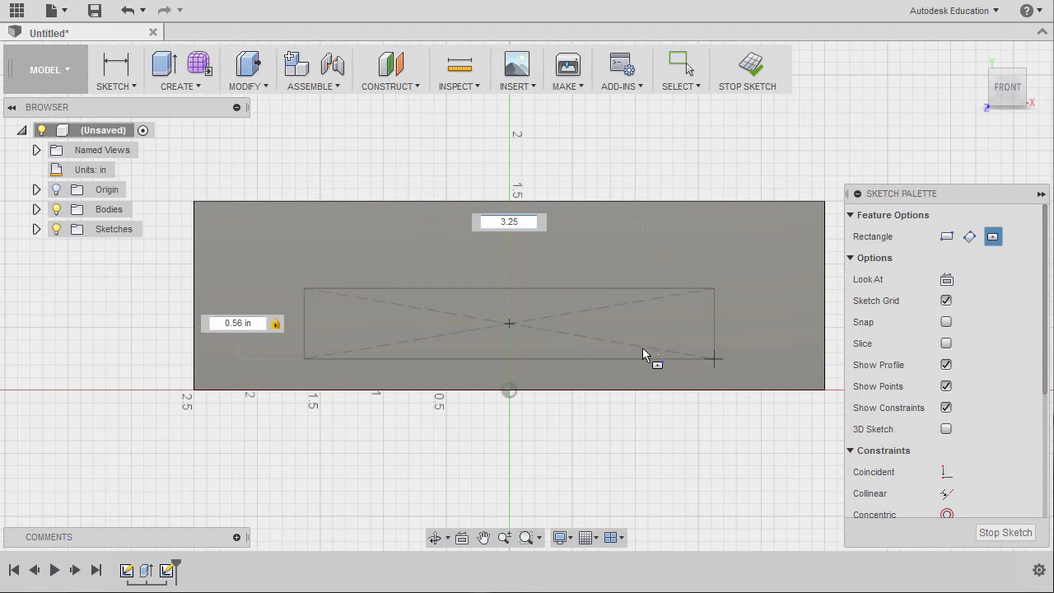
key(Return)
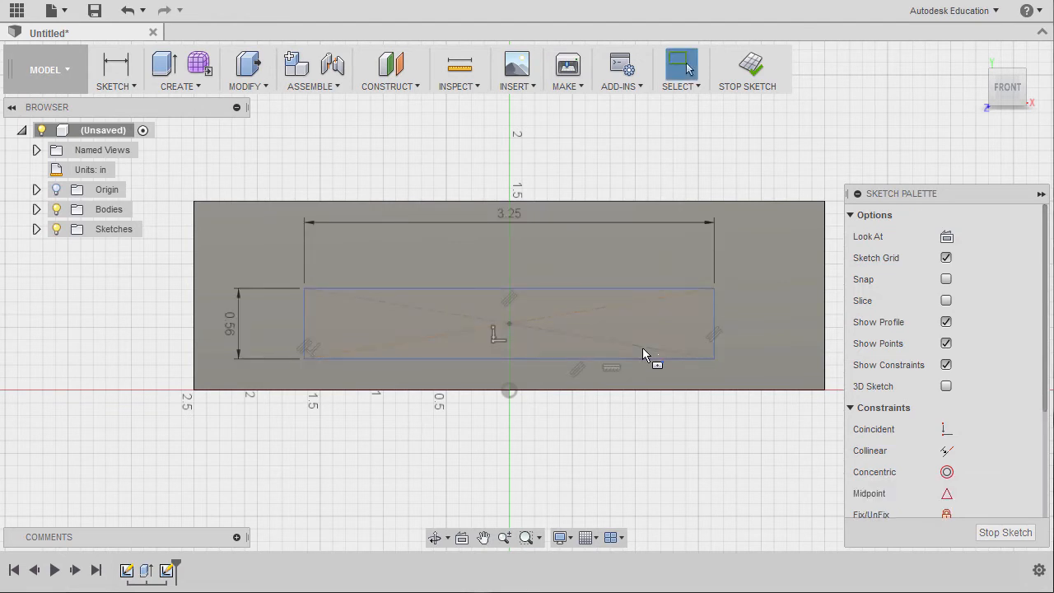
- Turn on Slice to cut the block's display at the sketch plane and view the sketch square on
shift+middle_drag(643, 349, 609, 352)
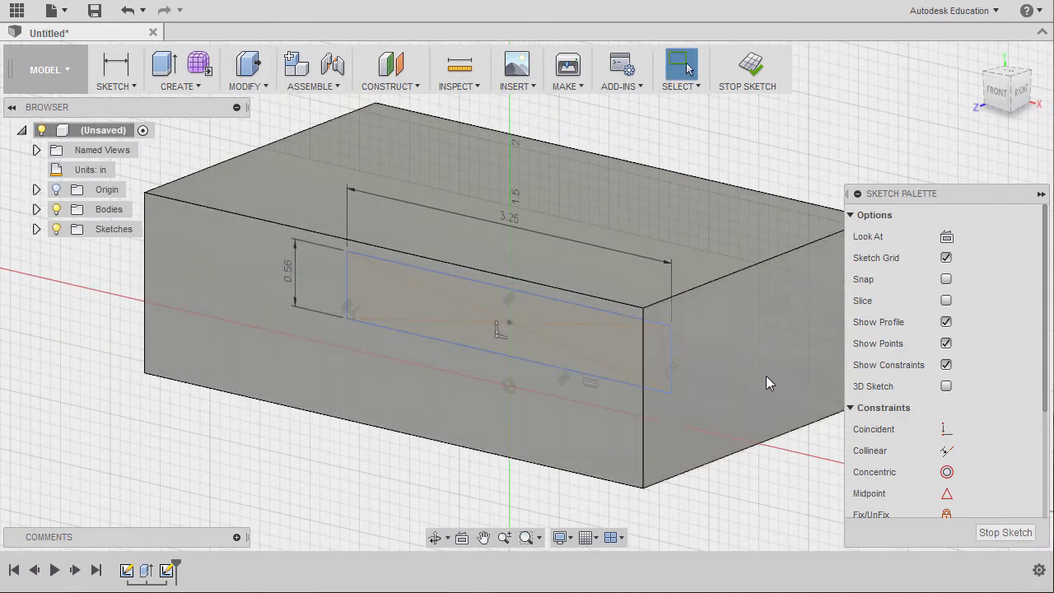
click(946, 301)
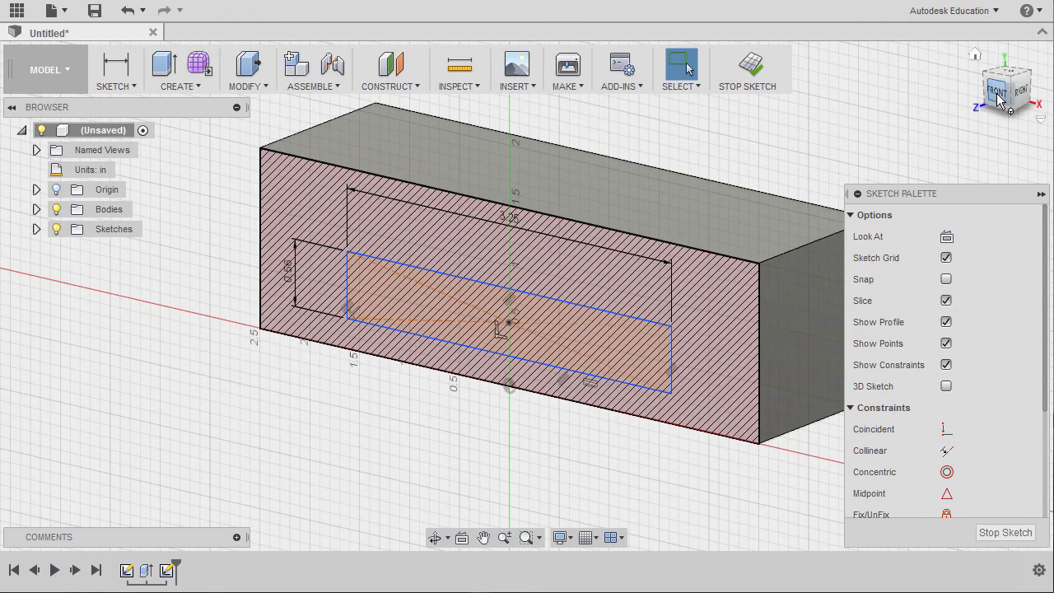
click(946, 236)
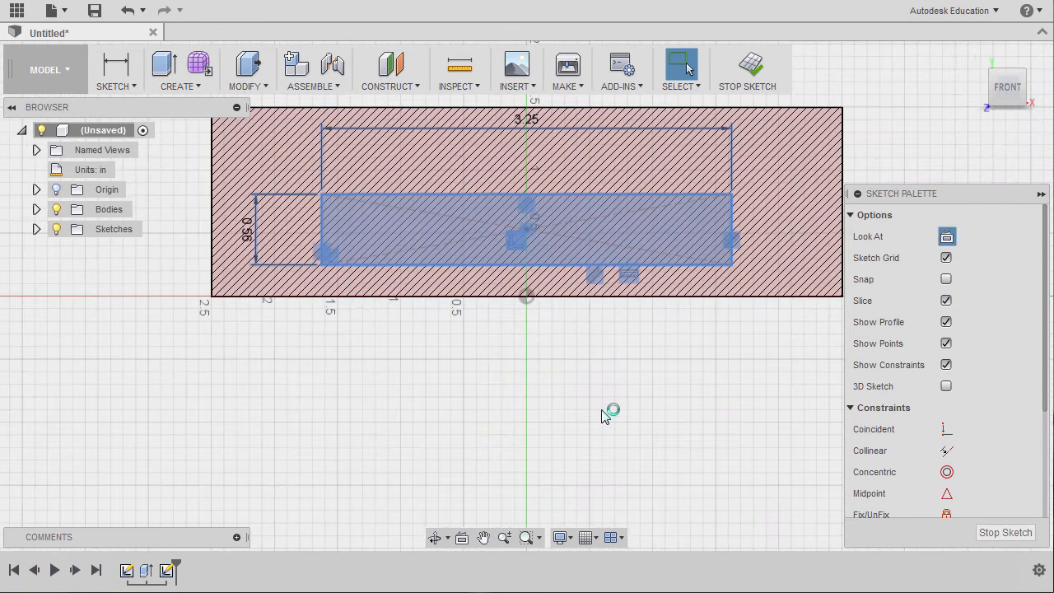
middle_drag(582, 367, 613, 349)
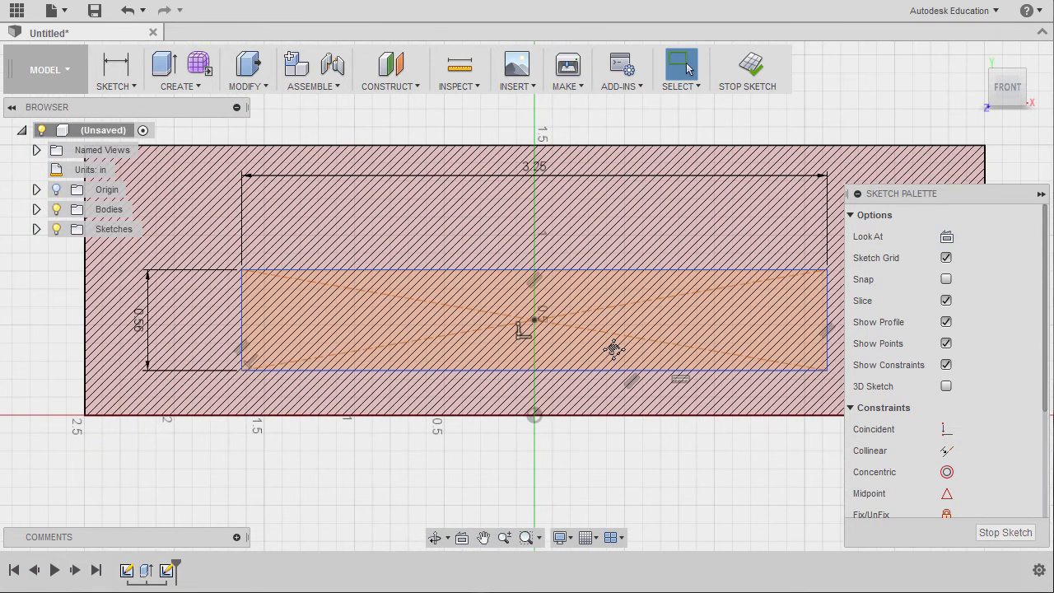
- Constrain the inner rectangle's center point to align vertically with the origin using the Horizontal/Vertical constraint
mouse_move(669, 270)
mouse_down()
mouse_move(634, 246)
mouse_move(648, 245)
mouse_up()
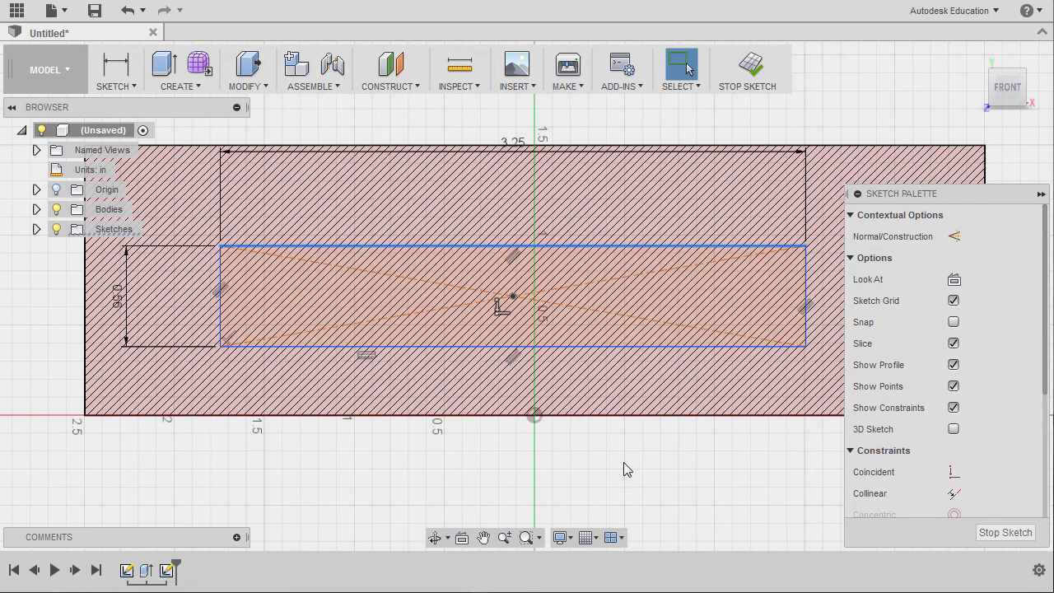
scroll(901, 437, down, 5)
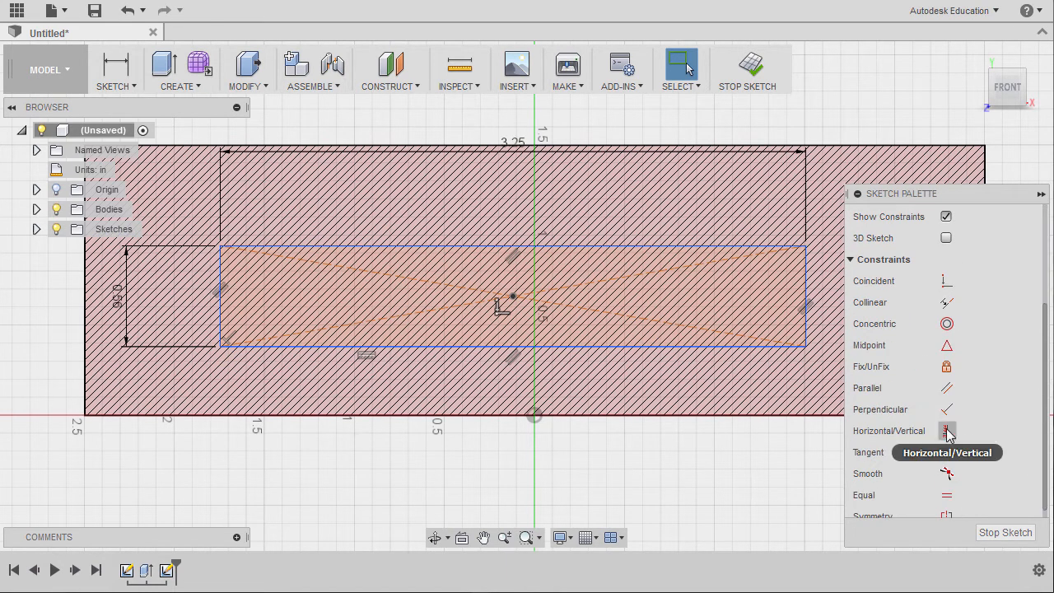
click(947, 433)
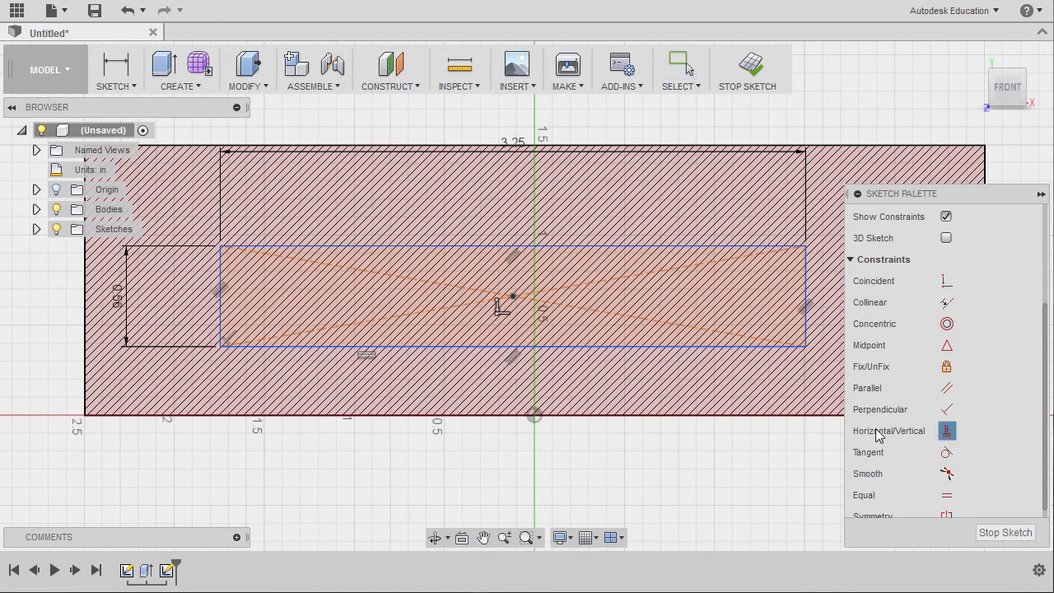
click(513, 297)
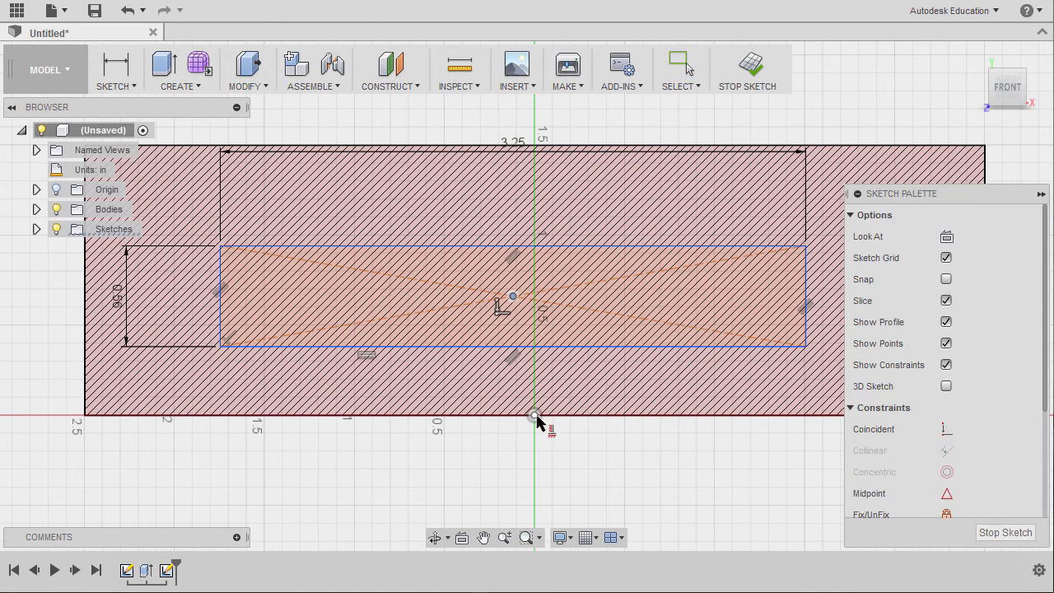
click(534, 417)
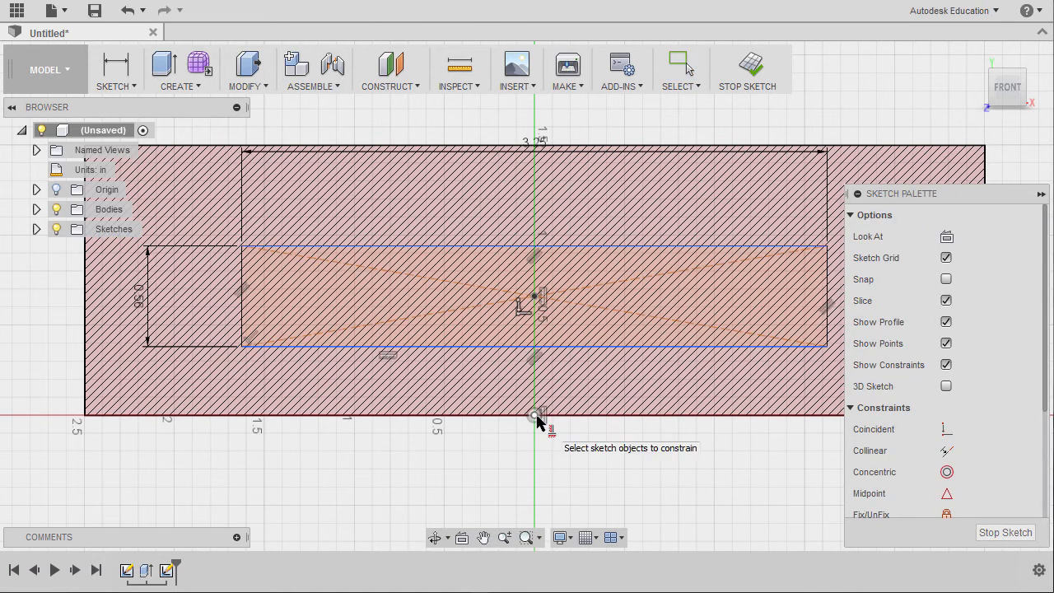
click(619, 351)
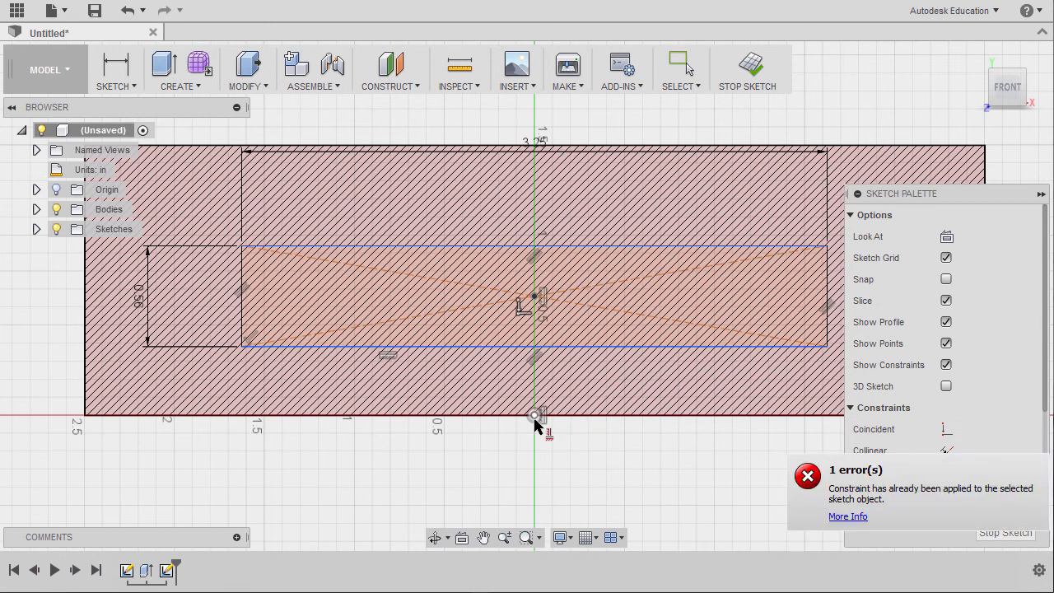
key(Escape)
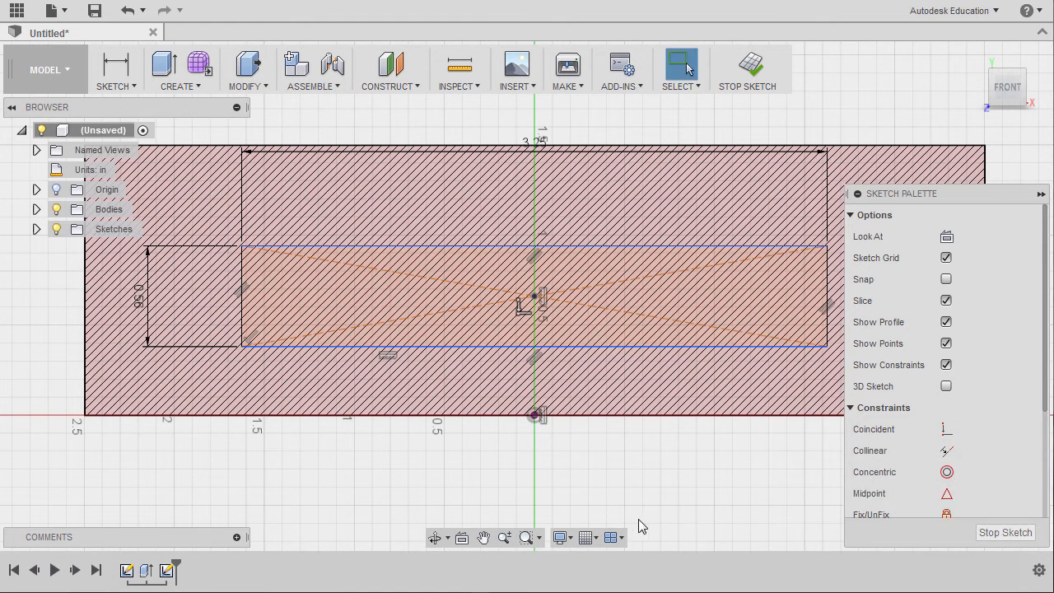
- Make the inner rectangle's bottom edge coincident with the origin so it sits on the block's base
click(619, 352)
click(713, 487)
click(946, 429)
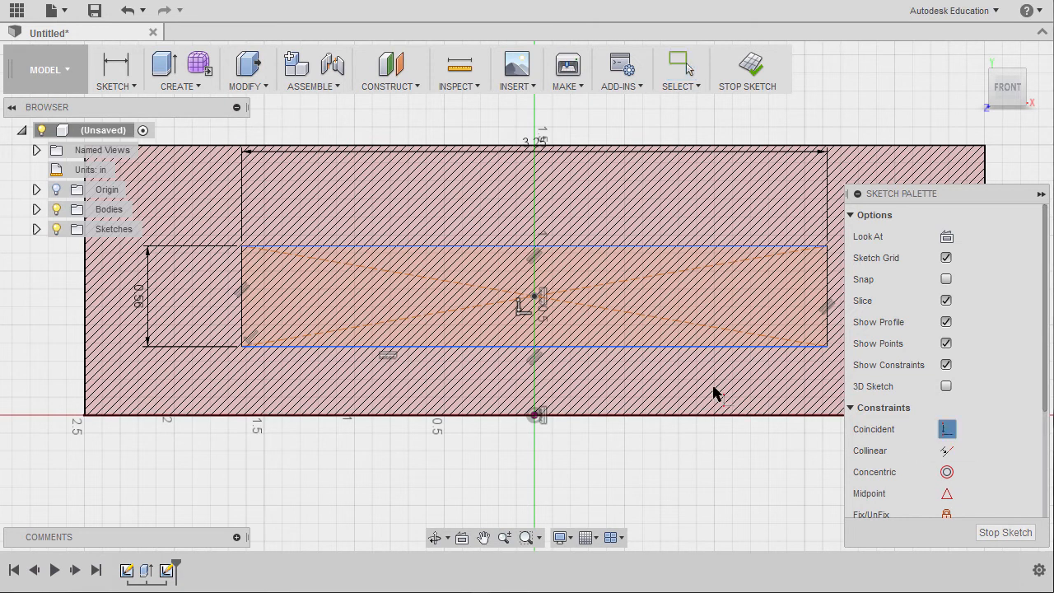
click(664, 348)
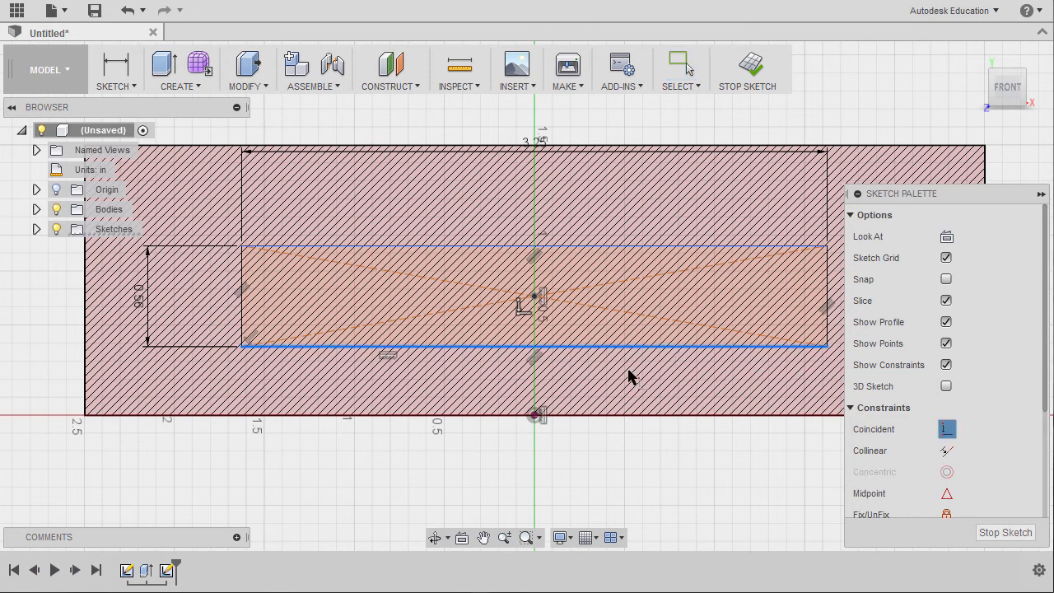
click(537, 414)
key(e)
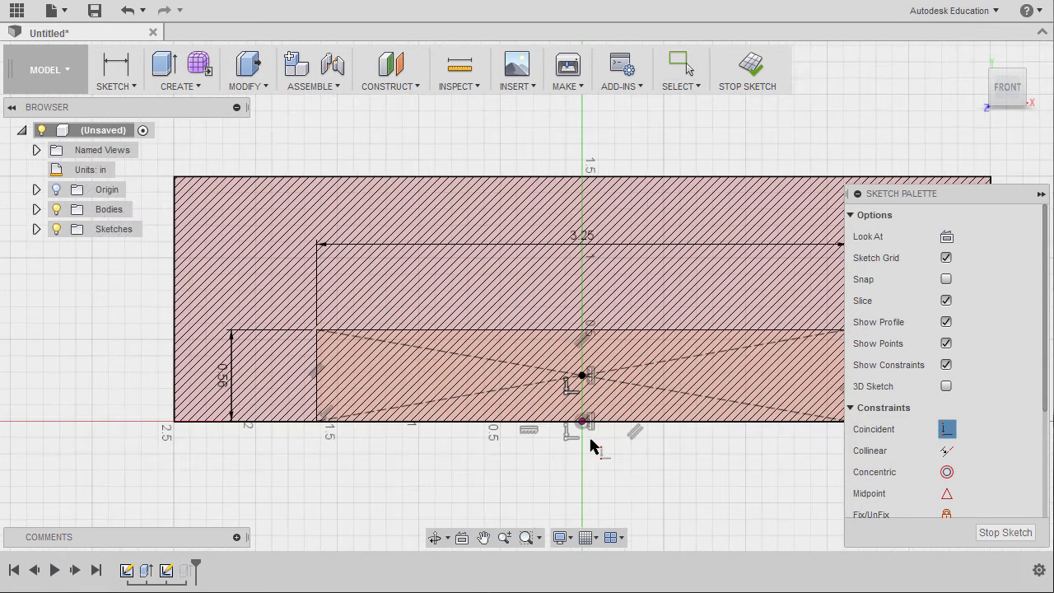
middle_drag(654, 433, 576, 412)
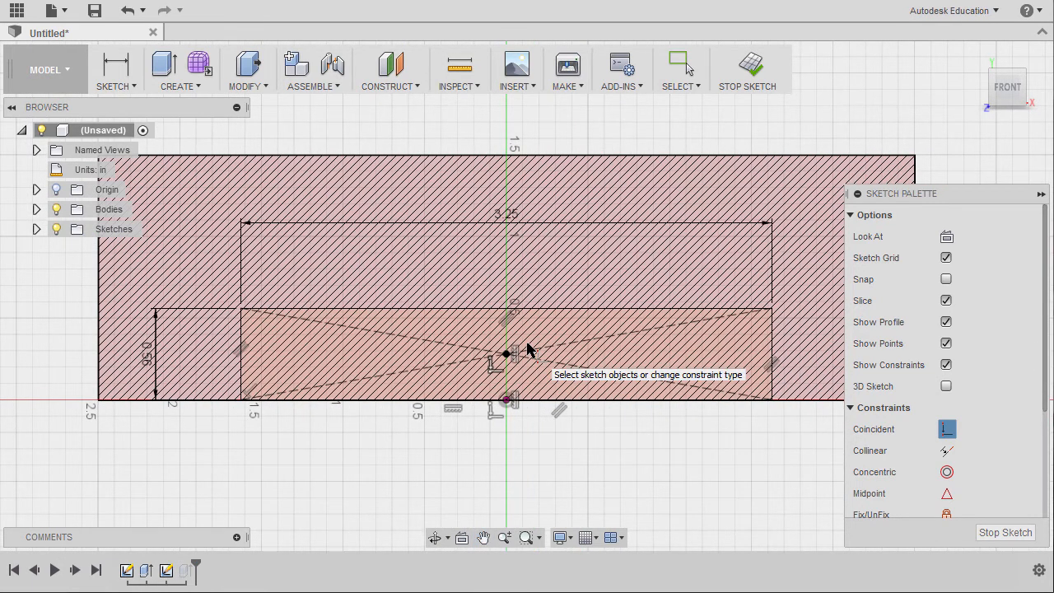
key(e)
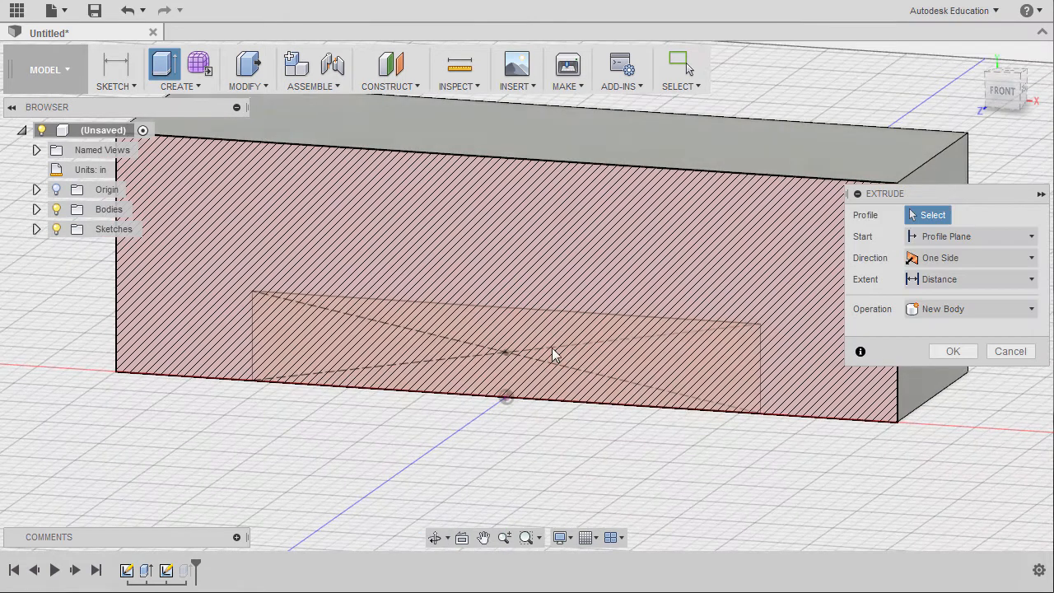
click(698, 366)
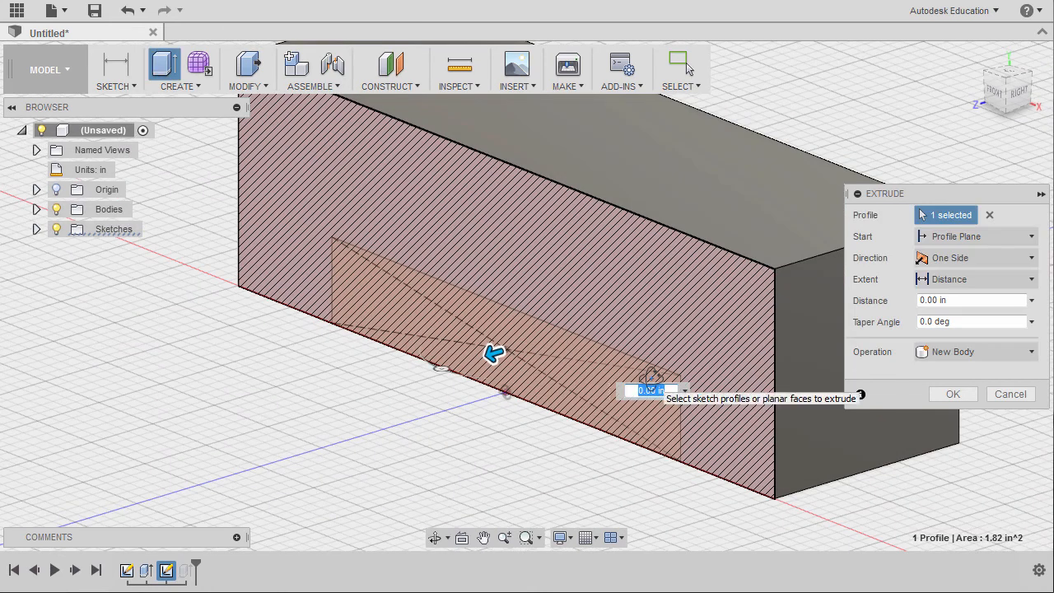
click(1013, 394)
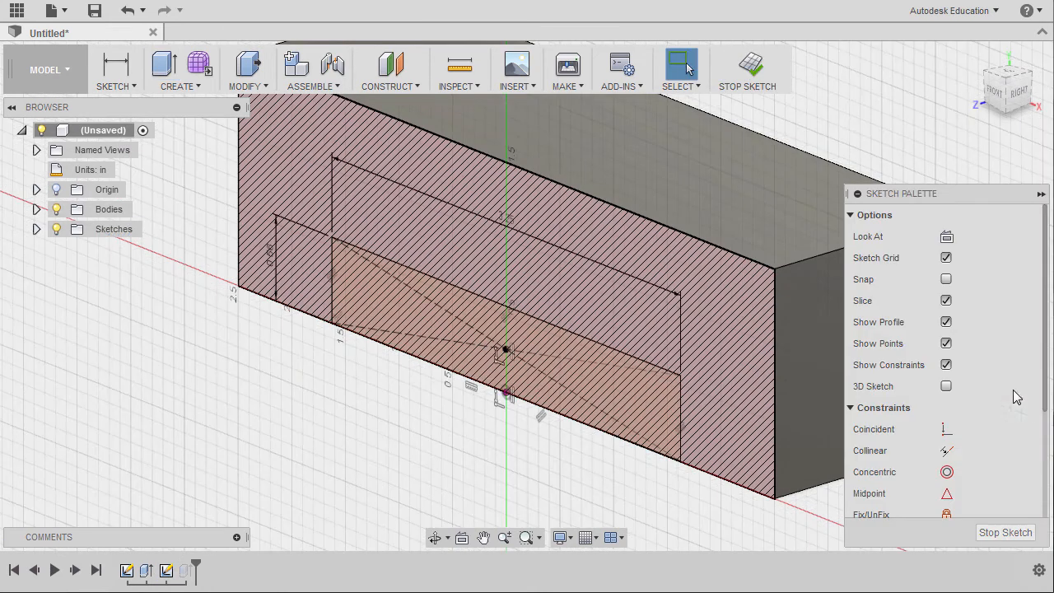
- Turn off Slice and set up a Two Sides extrusion of the rectangle profile inside the block, with both extents To Object
click(946, 301)
mouse_move(692, 370)
shift+middle_down()
mouse_move(670, 357)
mouse_move(680, 333)
shift+middle_up()
key(e)
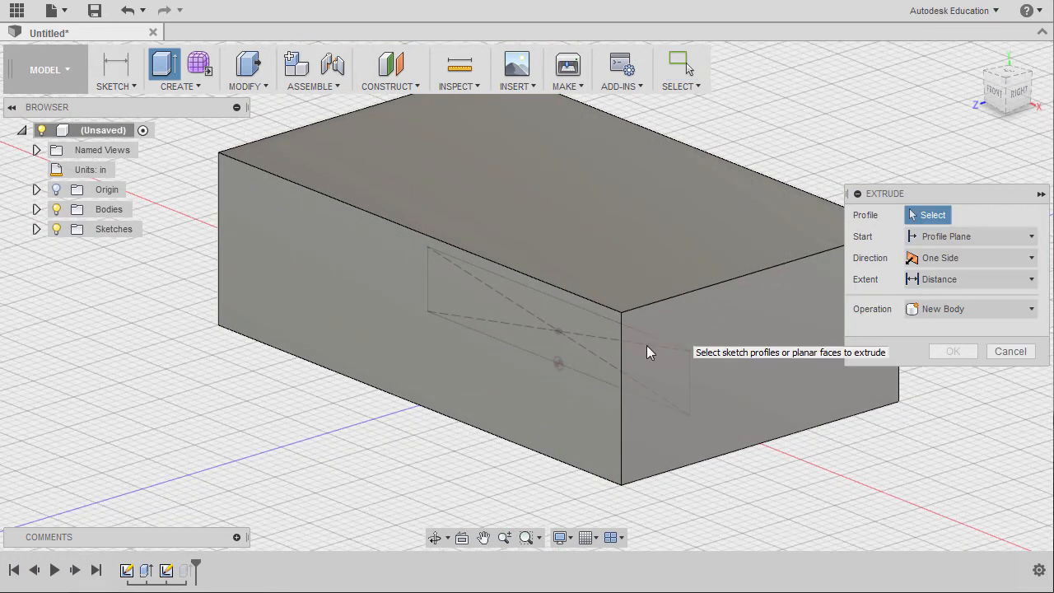
click(559, 313)
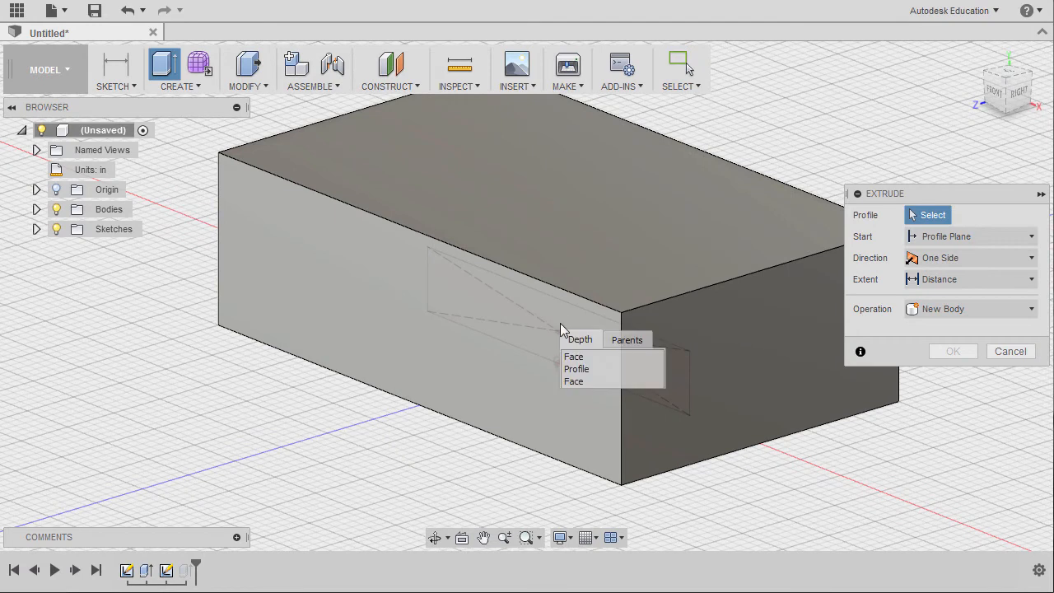
click(581, 369)
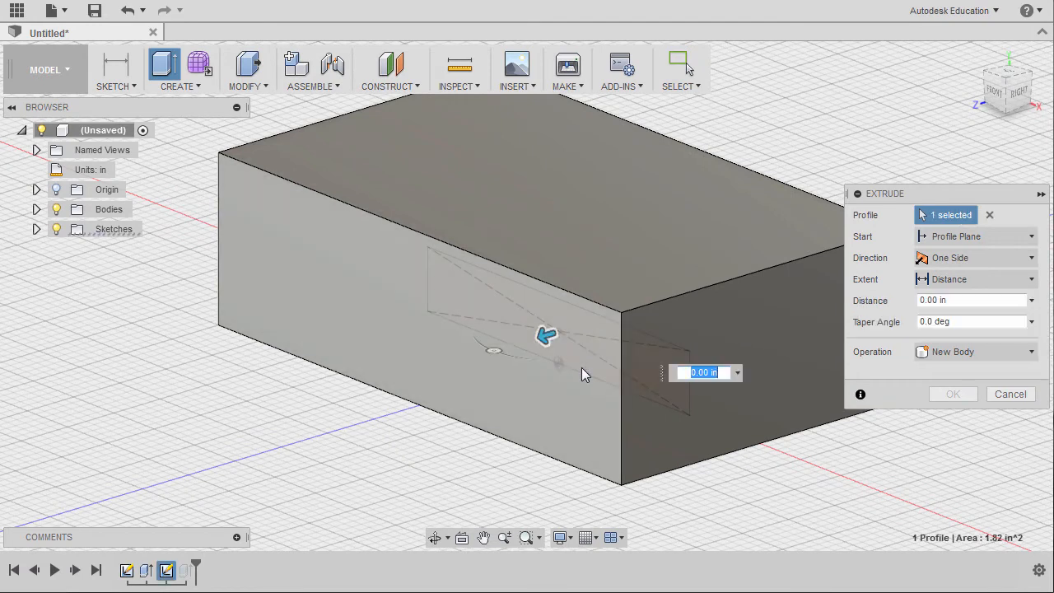
click(990, 256)
click(986, 304)
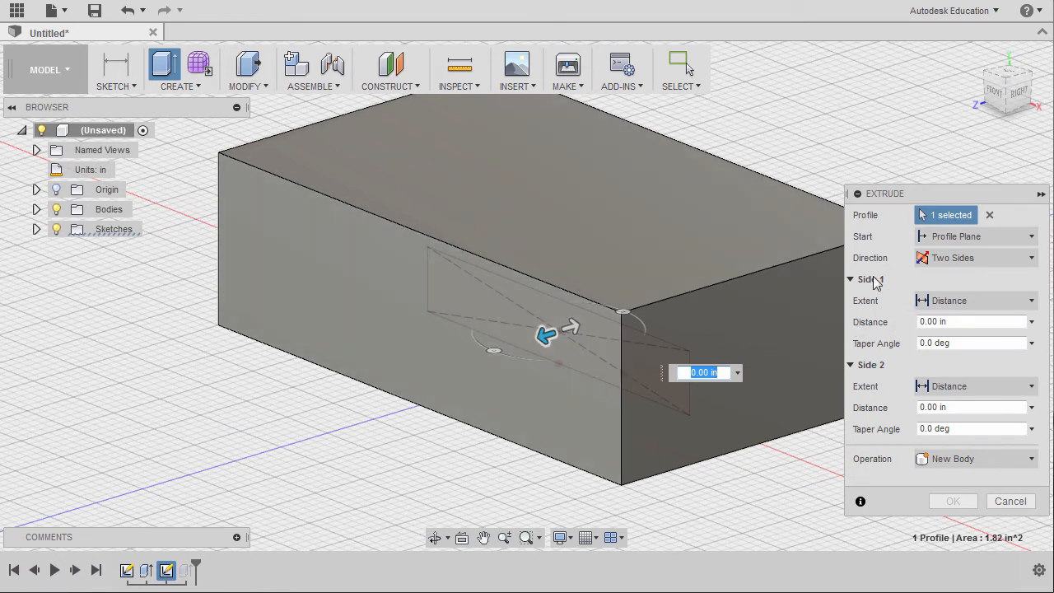
click(971, 302)
click(972, 341)
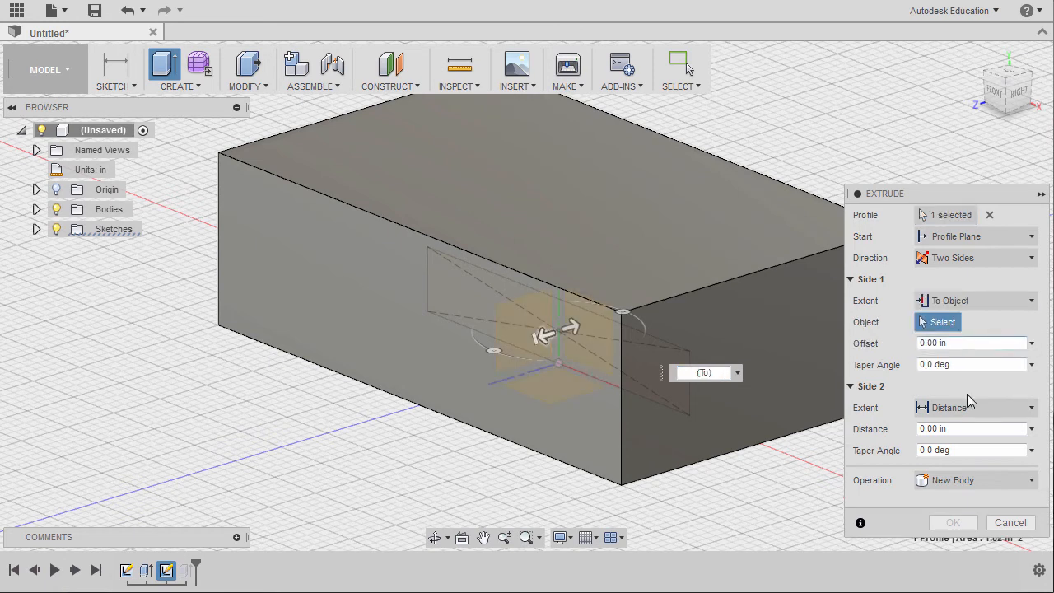
click(969, 409)
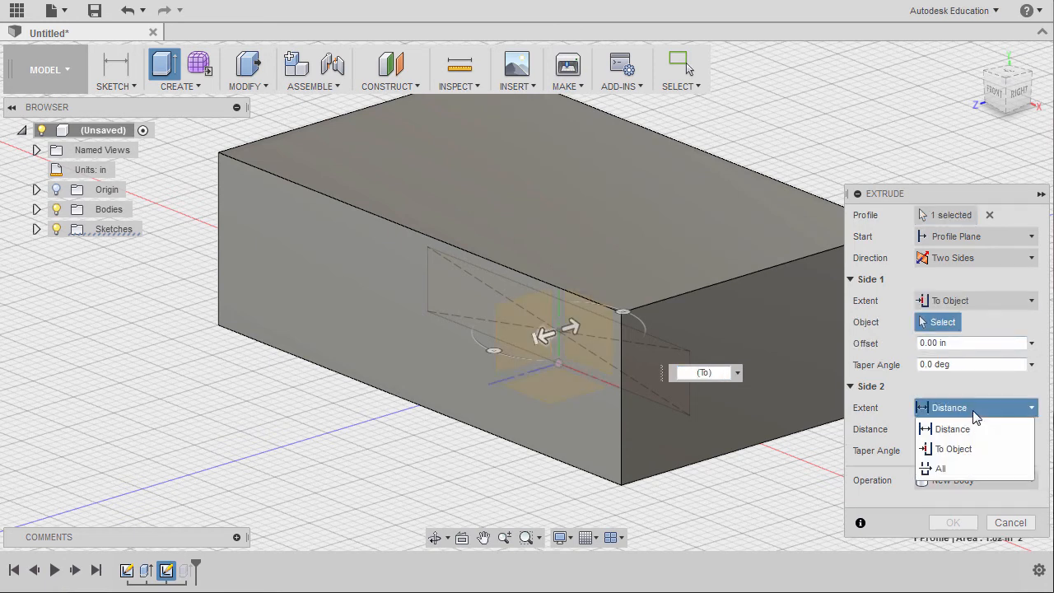
click(974, 449)
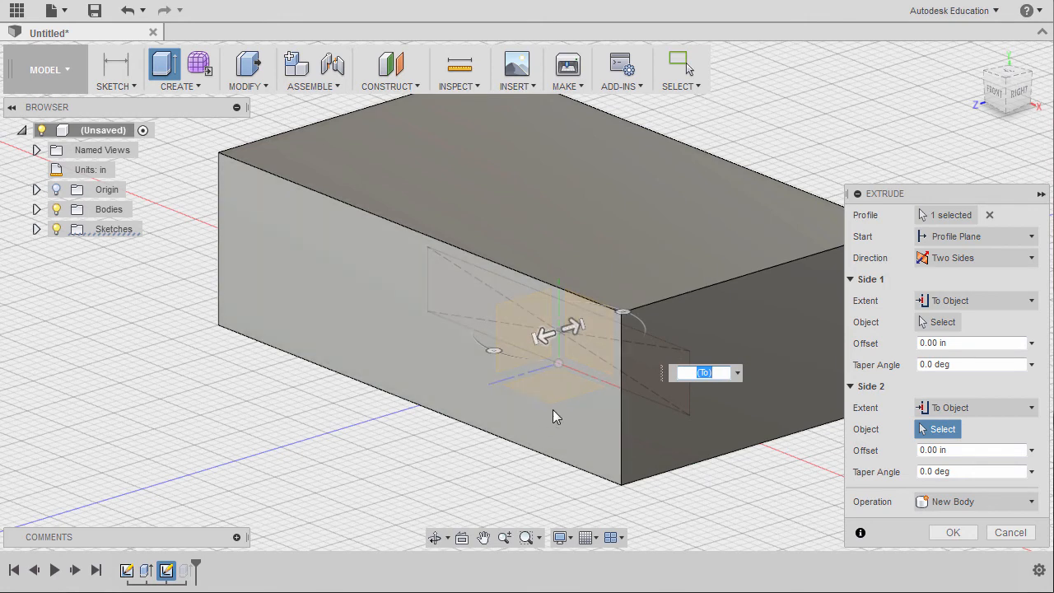
- End the extrusion at the block's front and back faces to cut the rectangular slot through its full depth
click(551, 402)
shift+middle_drag(551, 403, 603, 367)
shift+middle_drag(748, 362, 685, 260)
click(942, 322)
click(553, 315)
click(637, 386)
shift+middle_drag(637, 386, 689, 447)
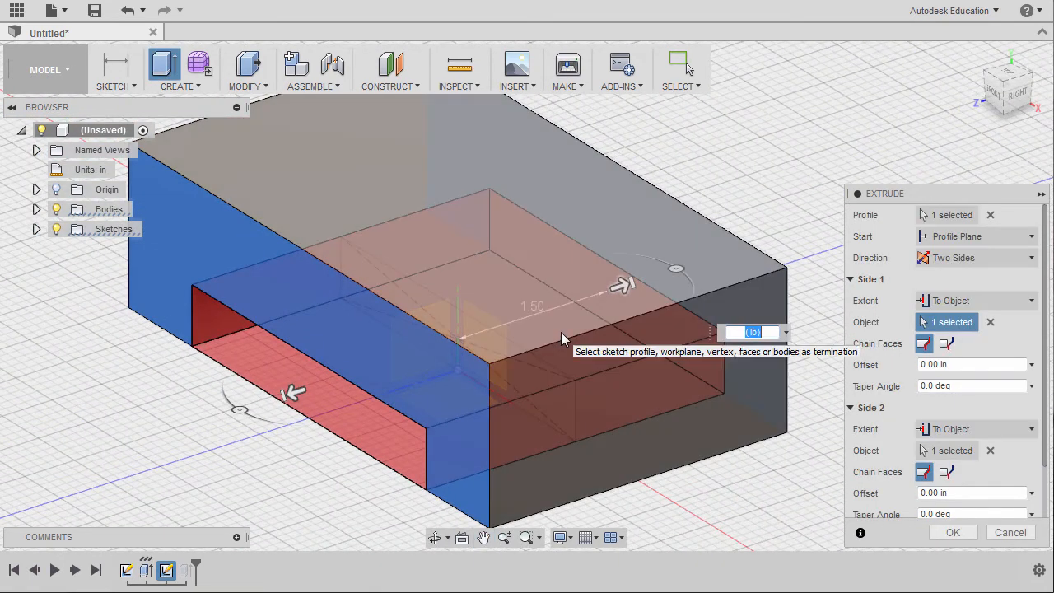
scroll(561, 331, down, 2)
shift+middle_drag(561, 332, 598, 326)
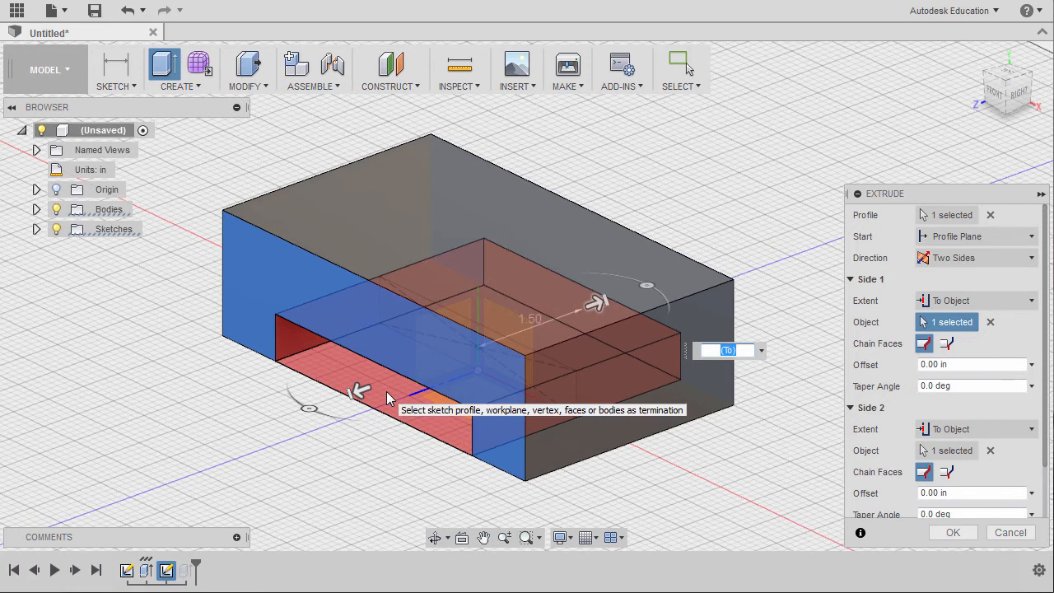
middle_drag(560, 390, 593, 391)
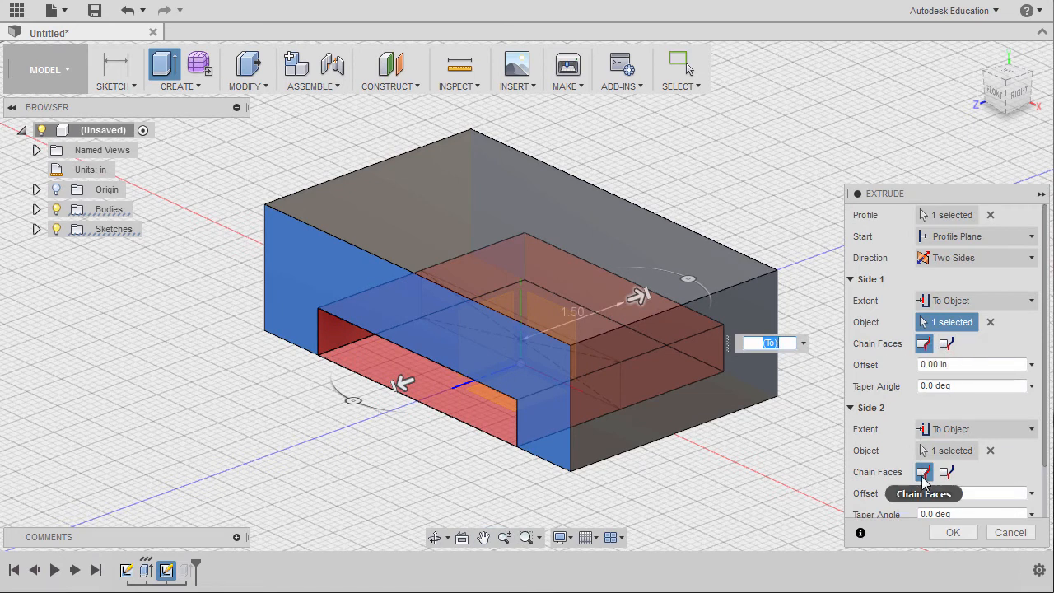
click(951, 534)
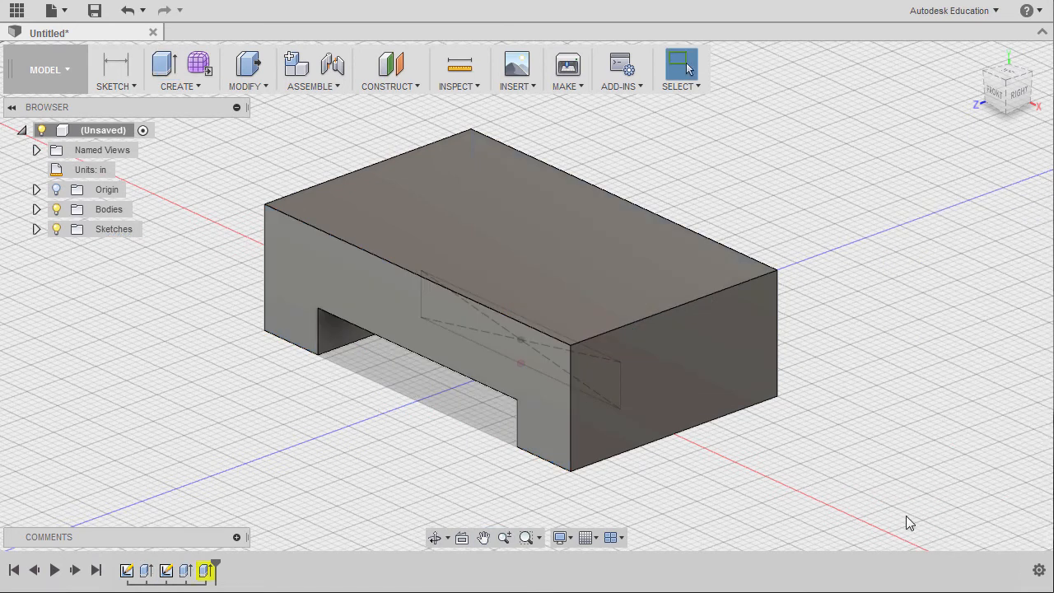
- Expand the sketches and hide Sketch2, the slot profile sketch
key(ctrl+z)
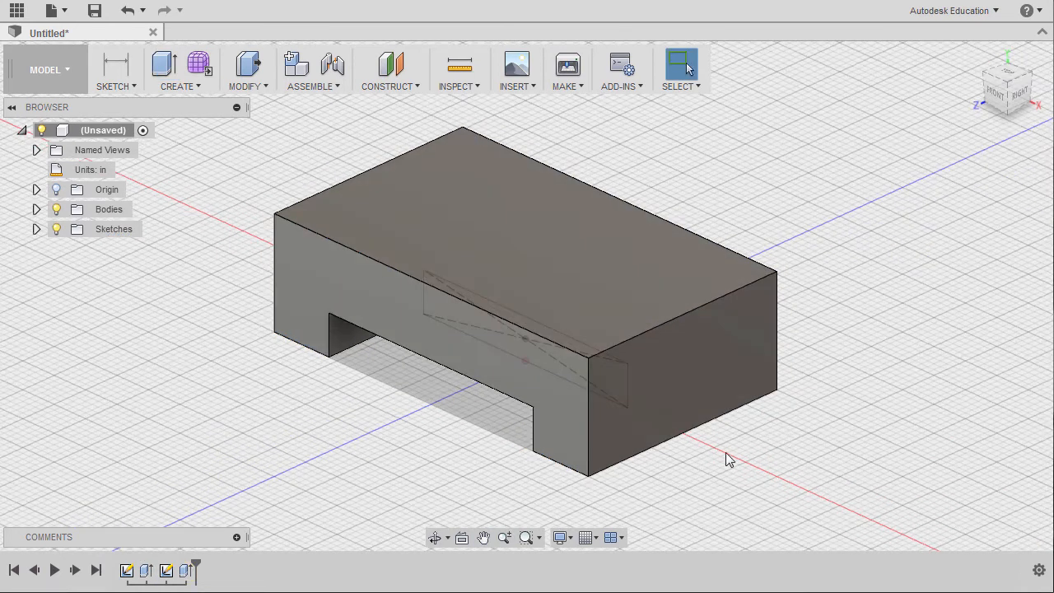
click(36, 229)
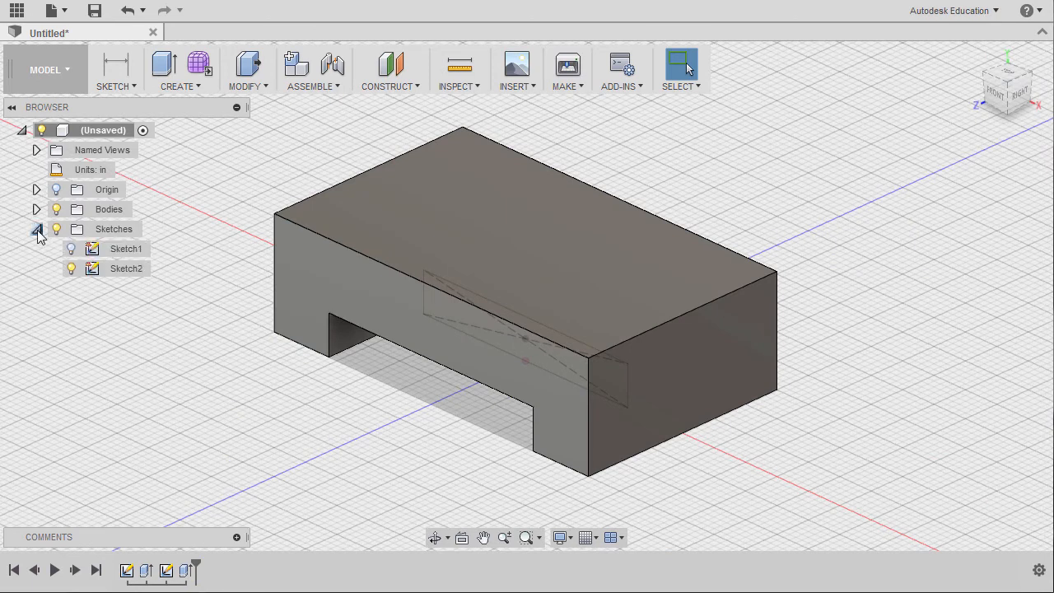
click(72, 272)
click(71, 270)
- Start a rectangle sketch on the XY origin plane that runs through the middle of the block
key(l)
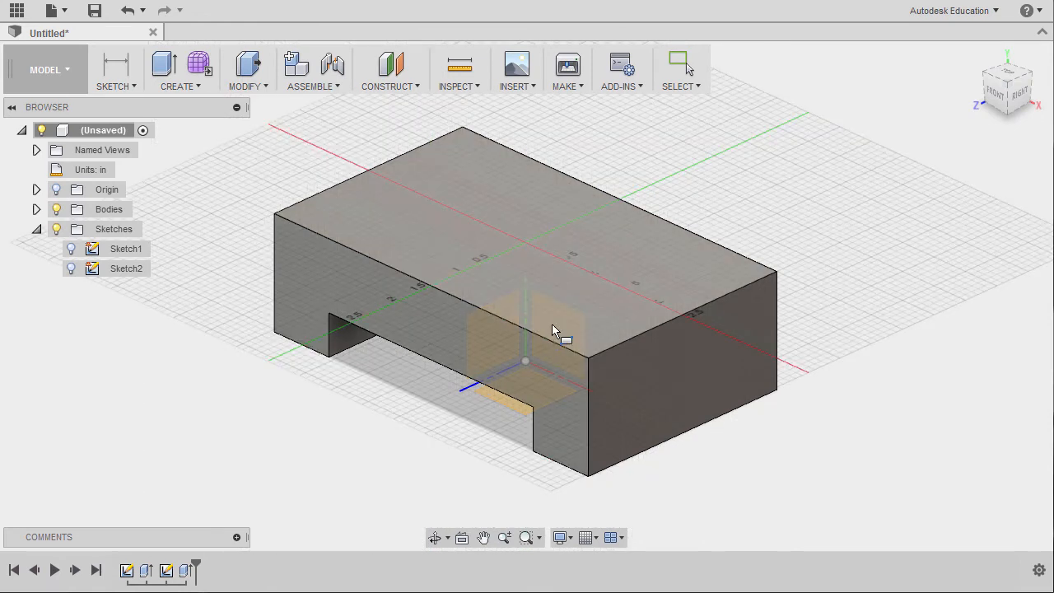
click(556, 321)
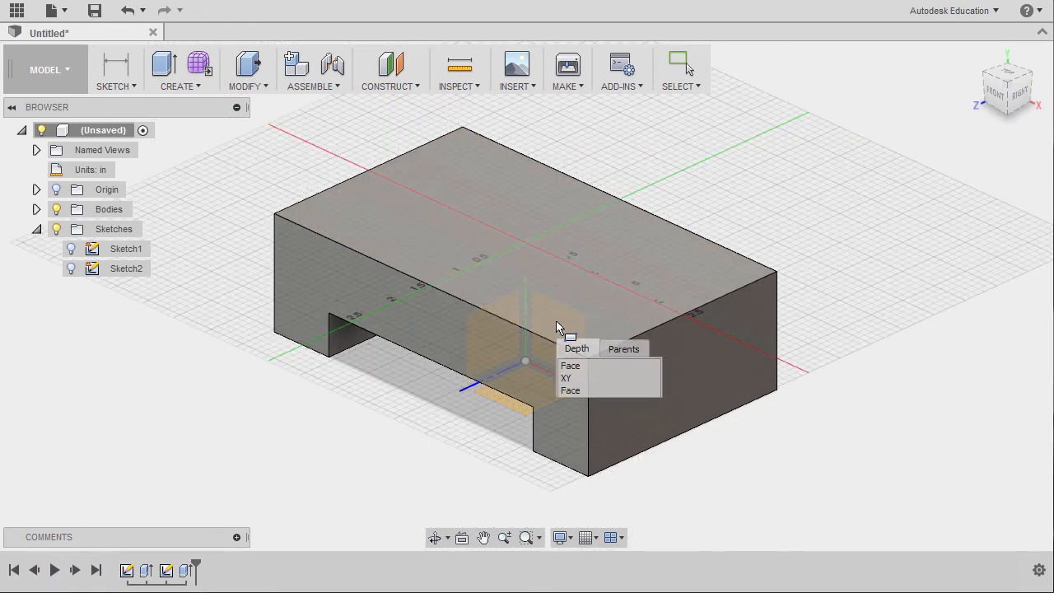
click(574, 381)
middle_drag(506, 336, 531, 440)
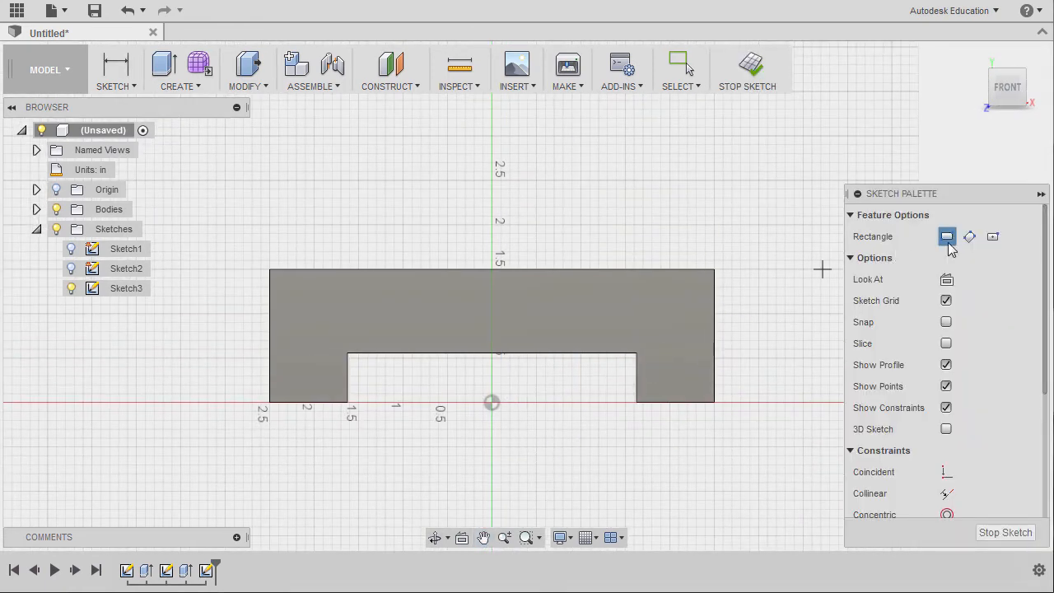
- Sketch a center rectangle about 1.01 in wide and 2.63 in high above the block, with a lower corner on the block's top edge
click(992, 237)
middle_drag(530, 275, 530, 286)
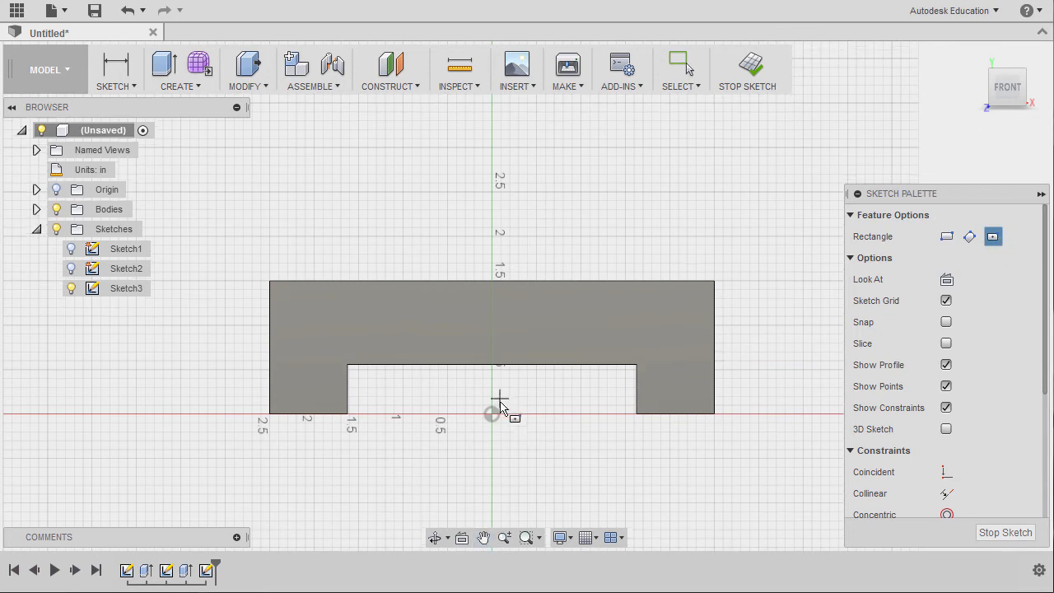
middle_drag(492, 192, 497, 282)
click(496, 252)
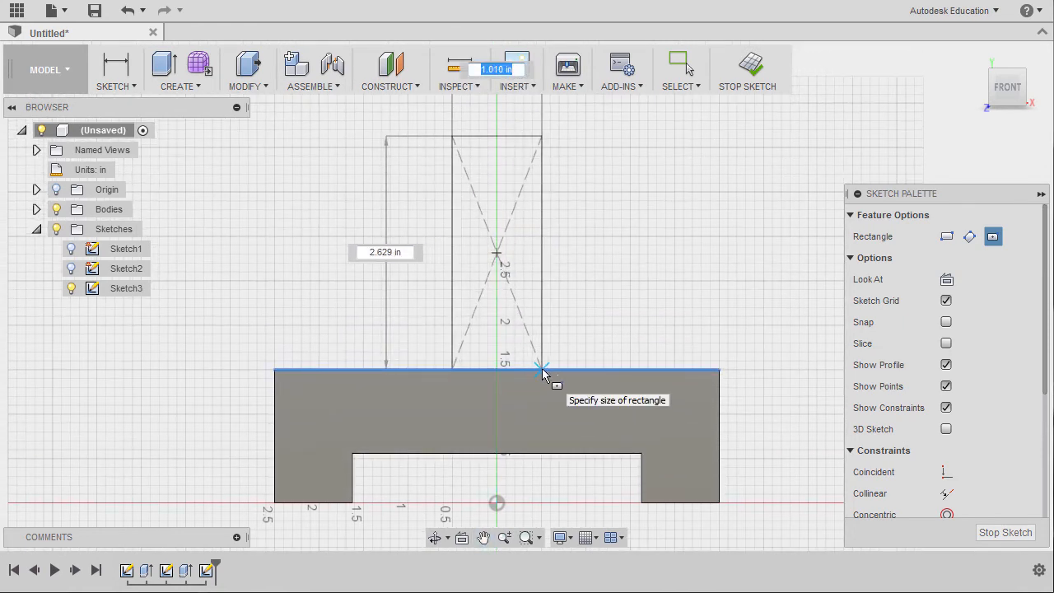
click(542, 369)
middle_drag(526, 277, 536, 354)
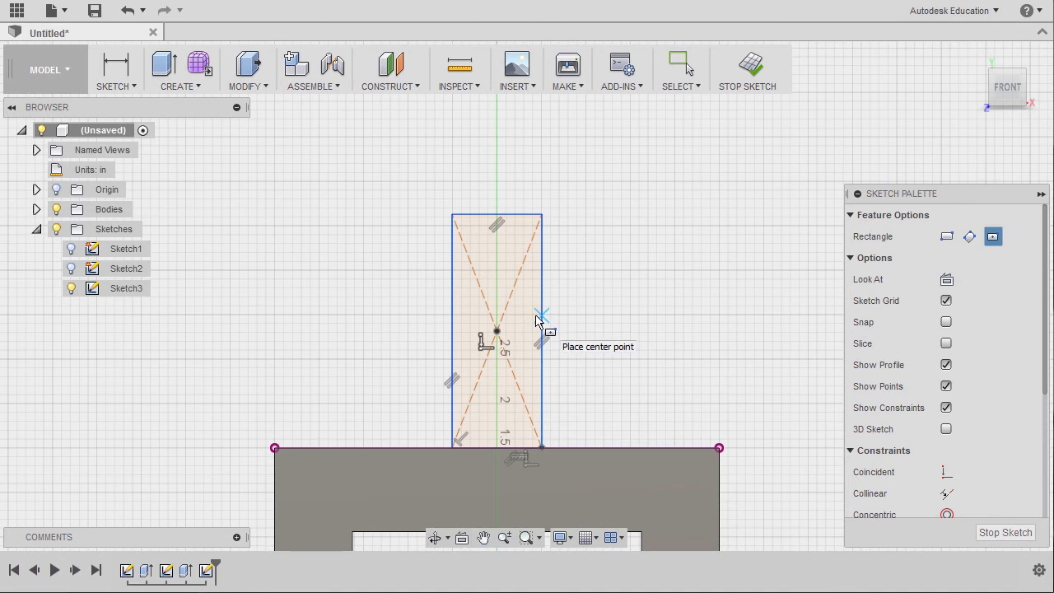
- Dimension the horizontal distance from the slot's left wall to the rectangle's left edge as 1 in
key(d)
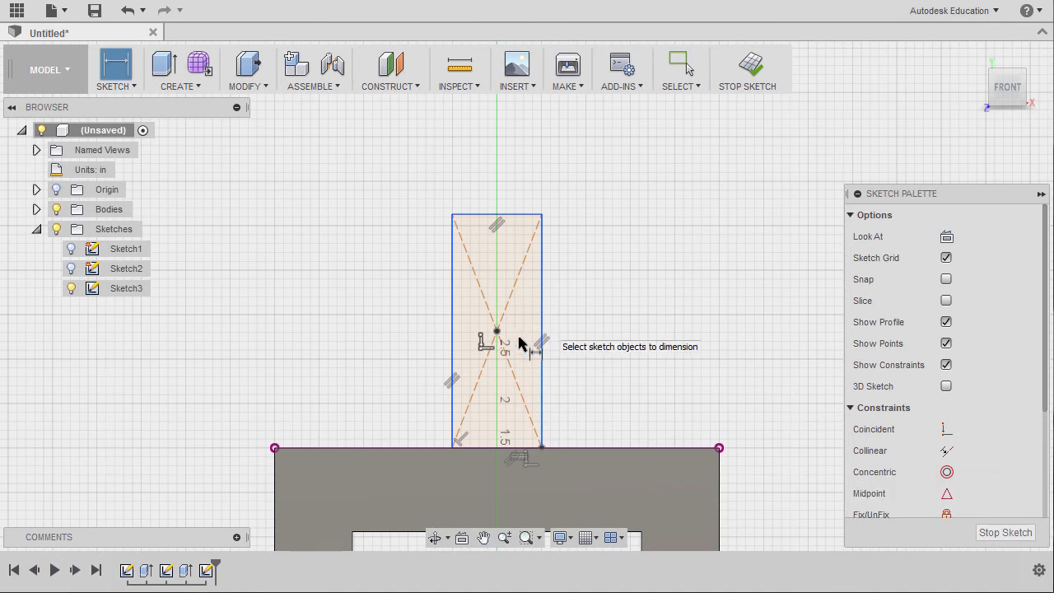
middle_drag(534, 322, 523, 242)
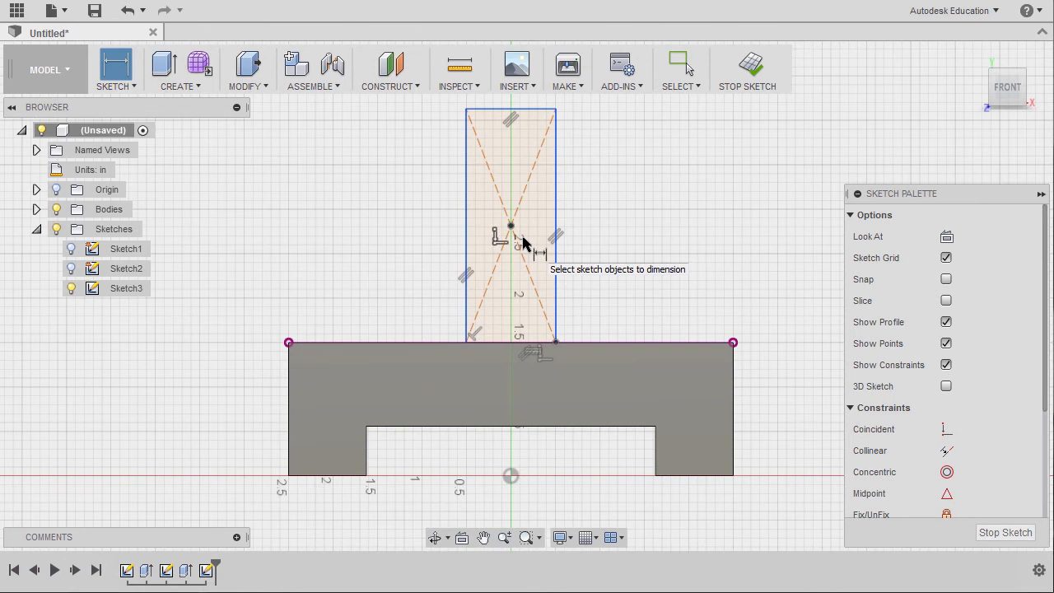
click(367, 451)
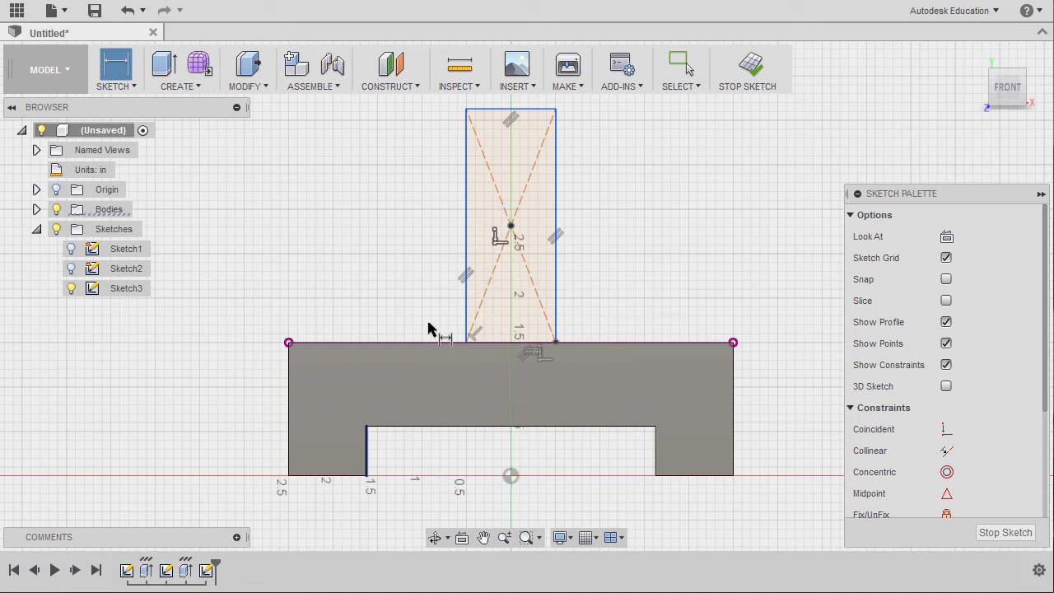
click(467, 272)
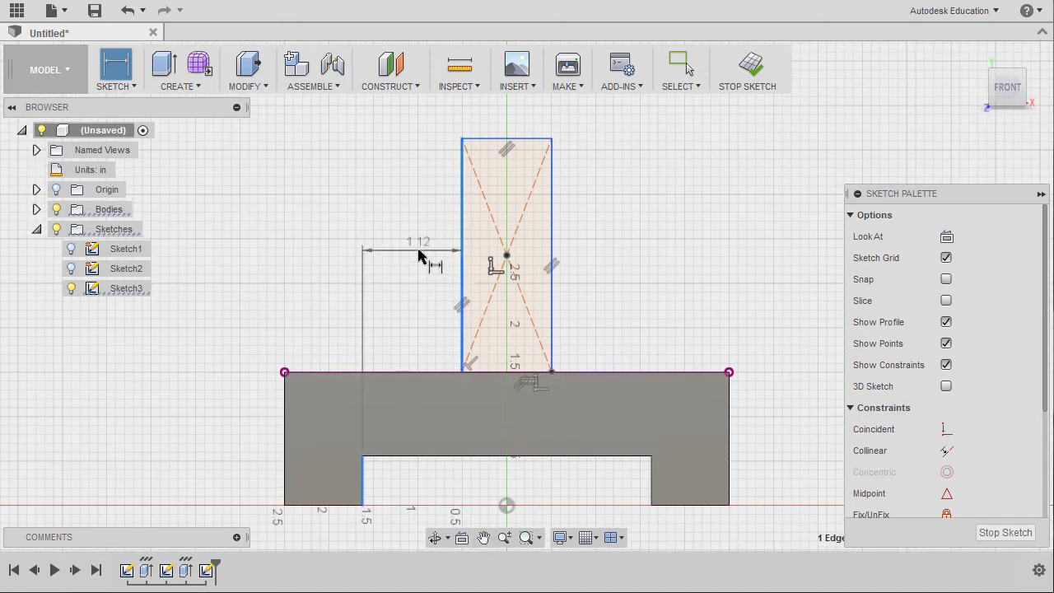
click(419, 256)
text(1)
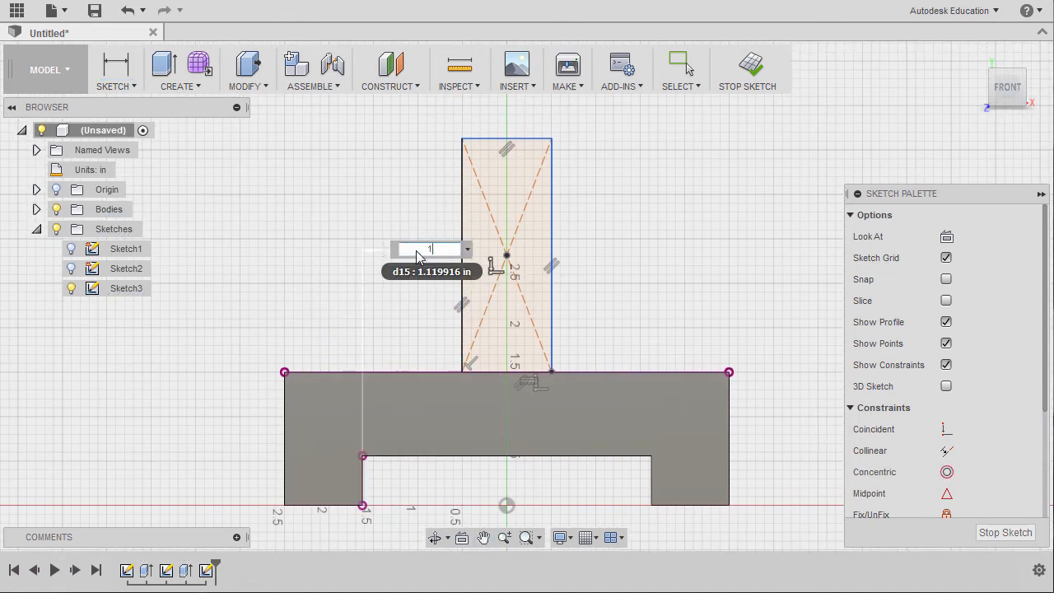
key(Return)
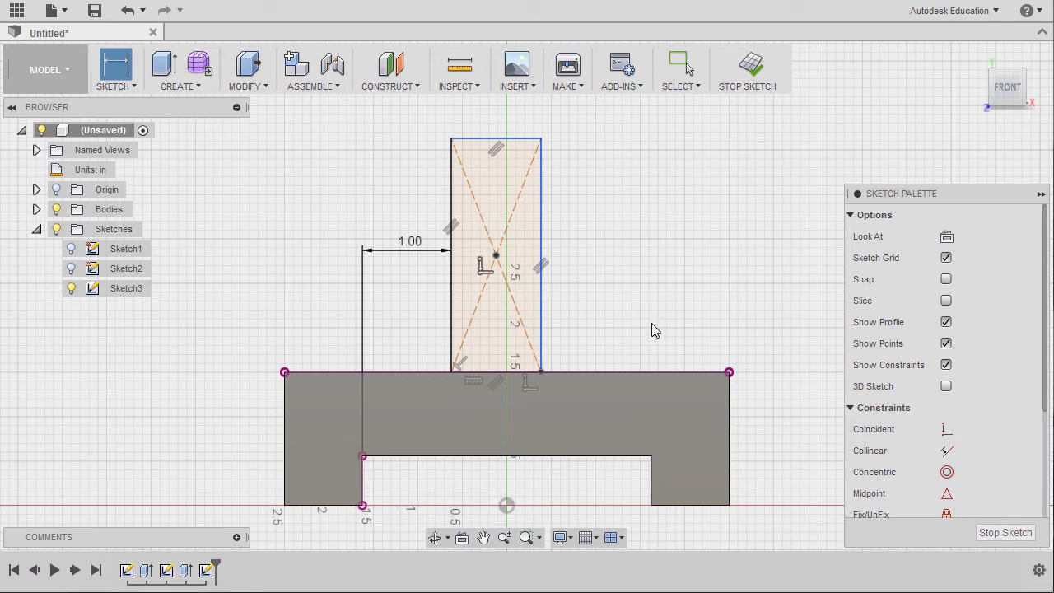
- Dimension the height from the block's bottom edge to the rectangle's top edge as 3.79 in
key(d)
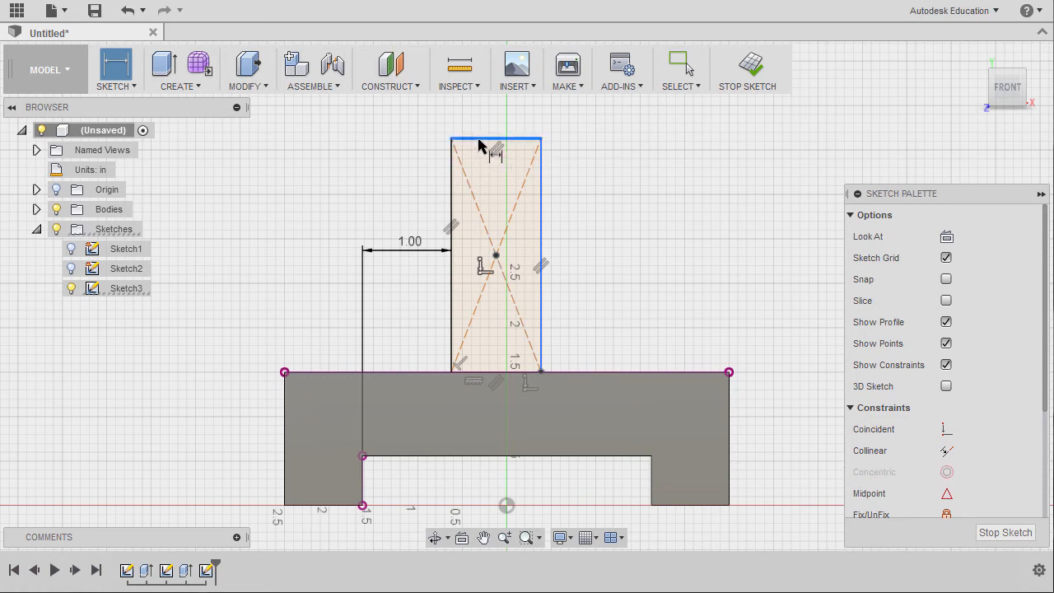
click(344, 504)
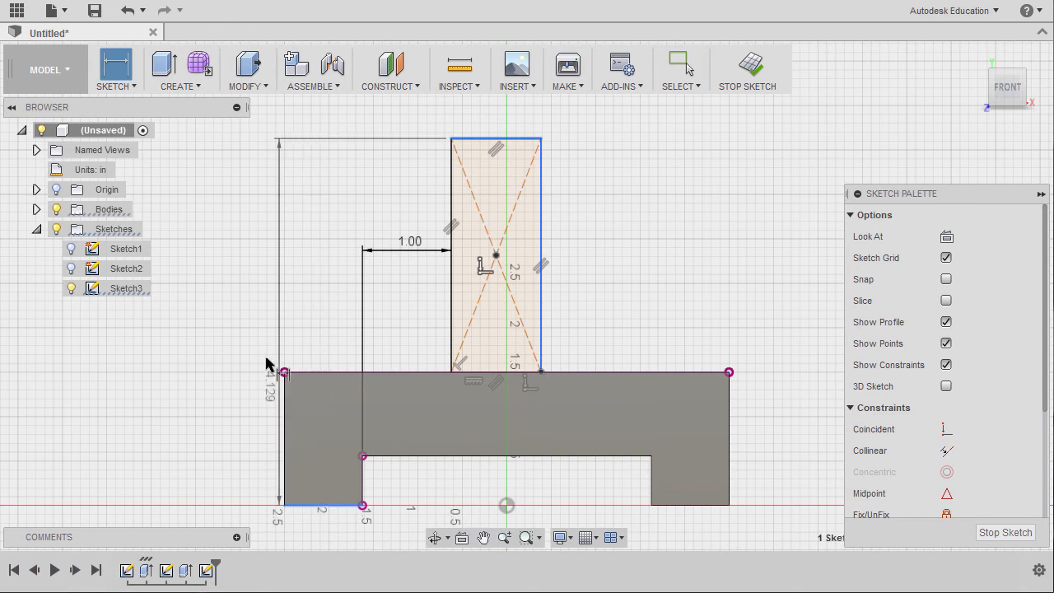
click(235, 294)
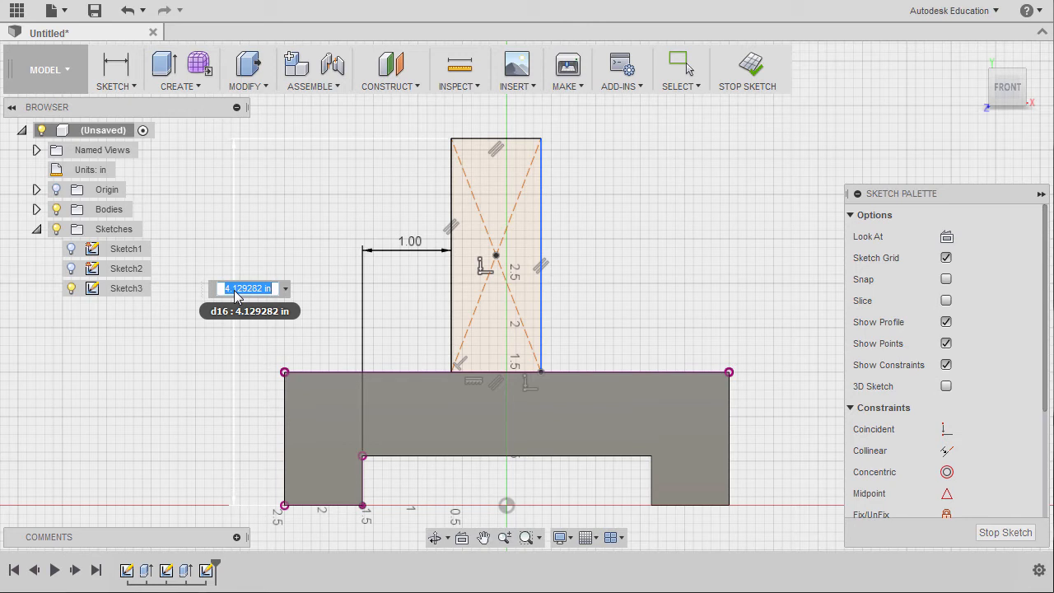
text(3.79)
key(Return)
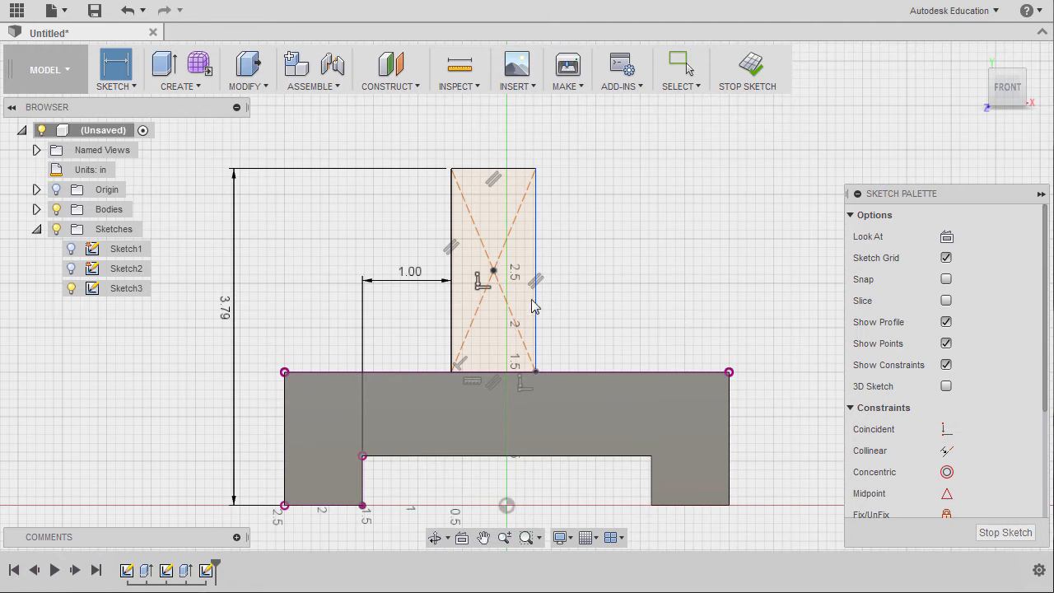
middle_drag(521, 380, 535, 338)
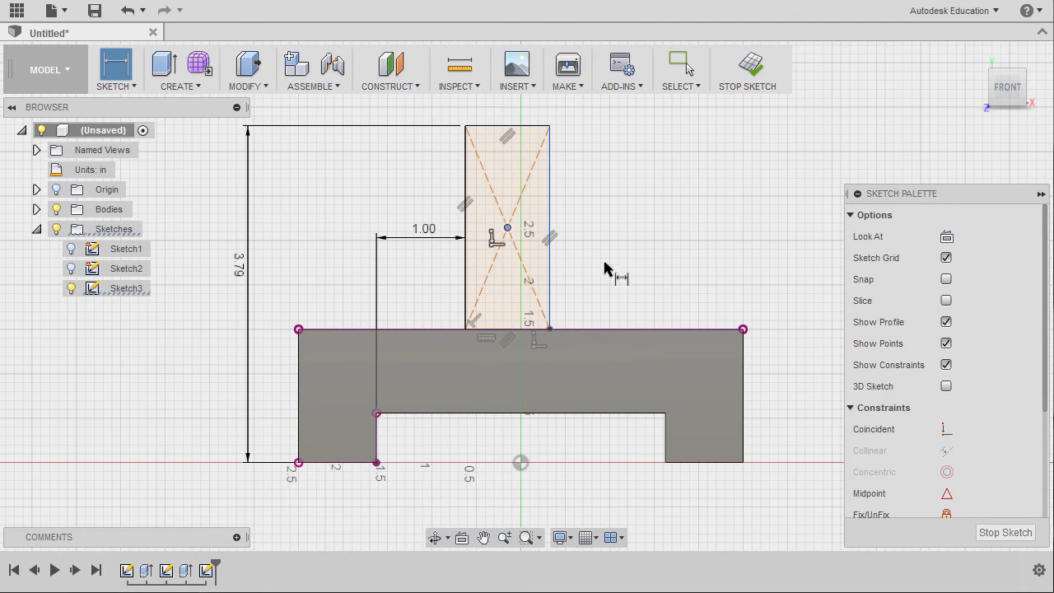
- Align the rectangle's center point vertically with the origin using a Horizontal/Vertical constraint
key(Escape)
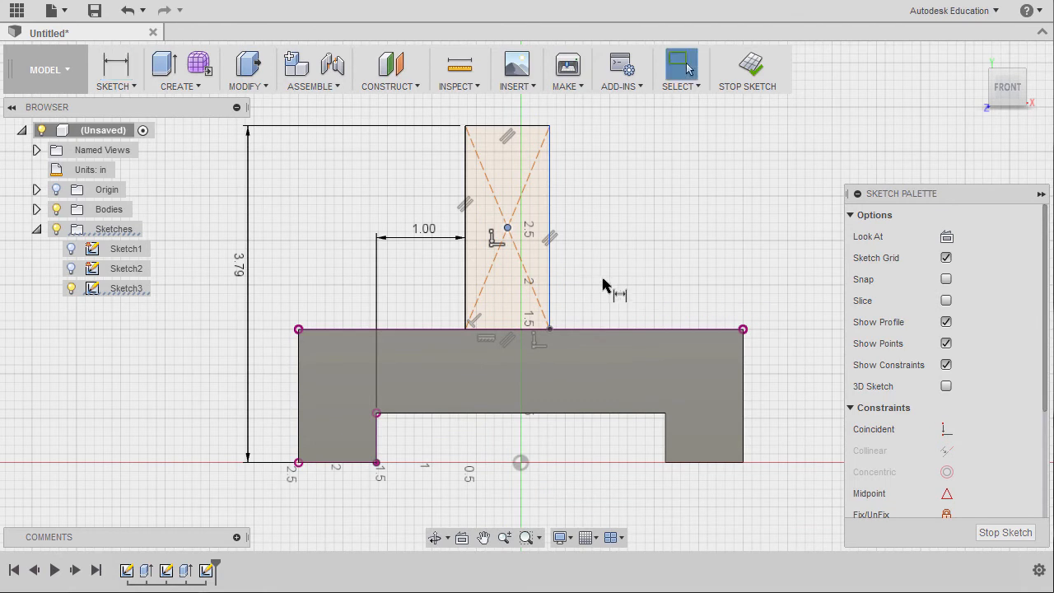
click(510, 236)
click(521, 463)
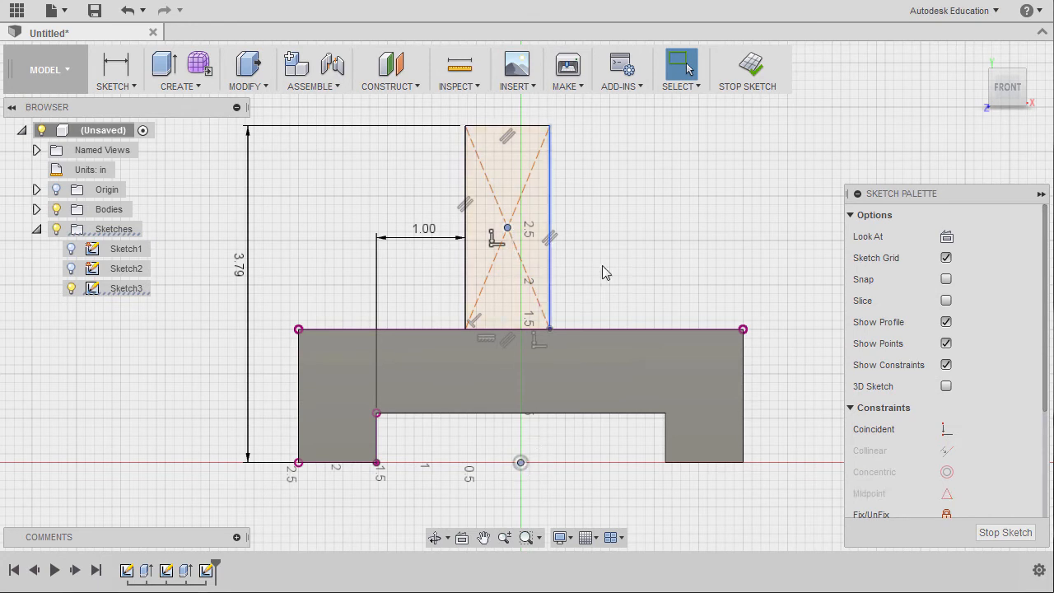
right_click(605, 245)
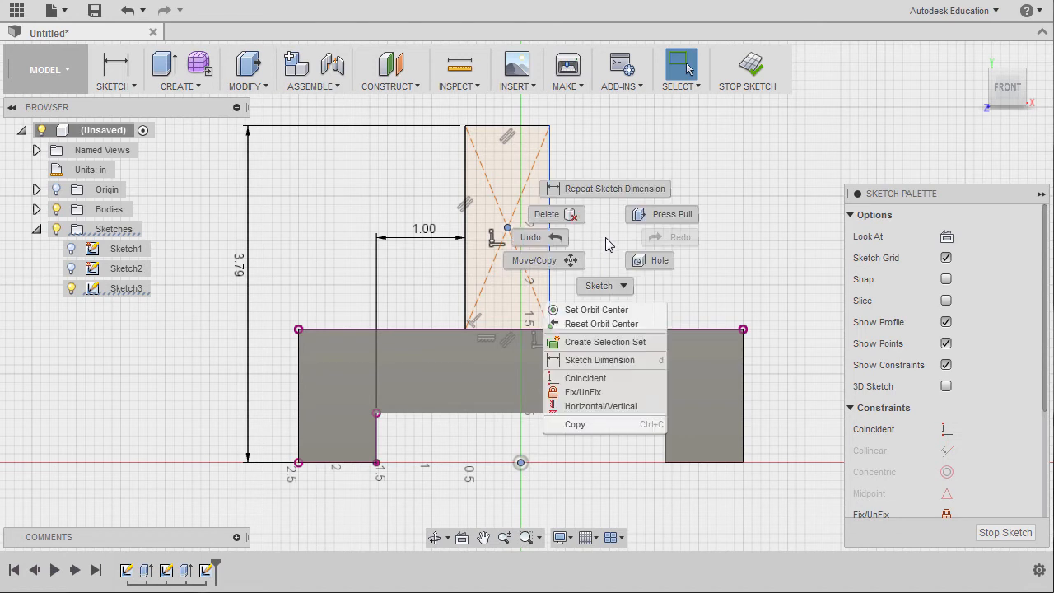
click(600, 406)
middle_drag(607, 181, 607, 202)
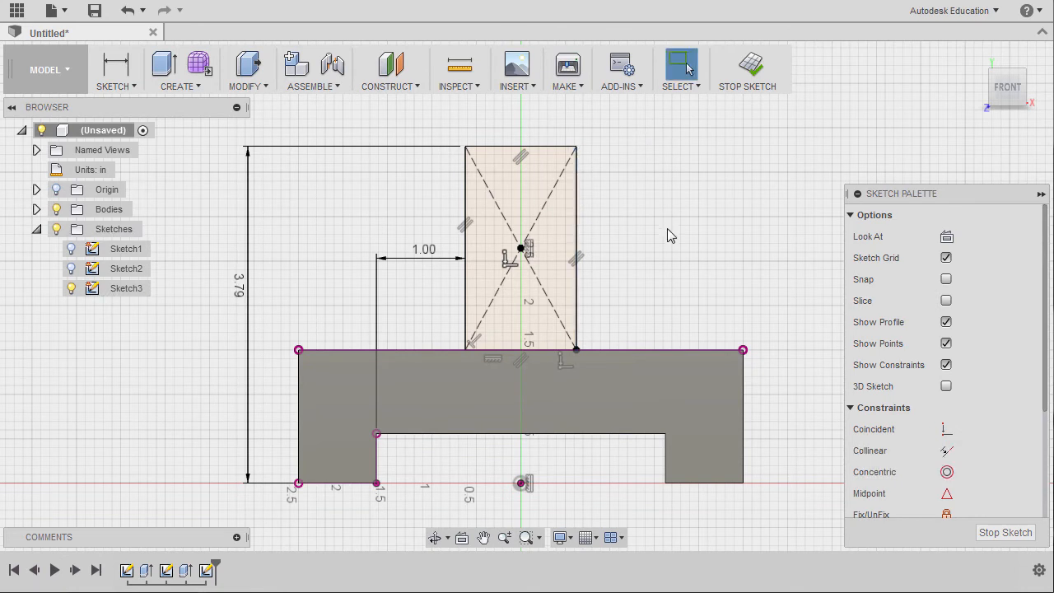
- Set up a Two Sides extrusion of the upright rectangle profile, with the extents of both sides set To Object
key(e)
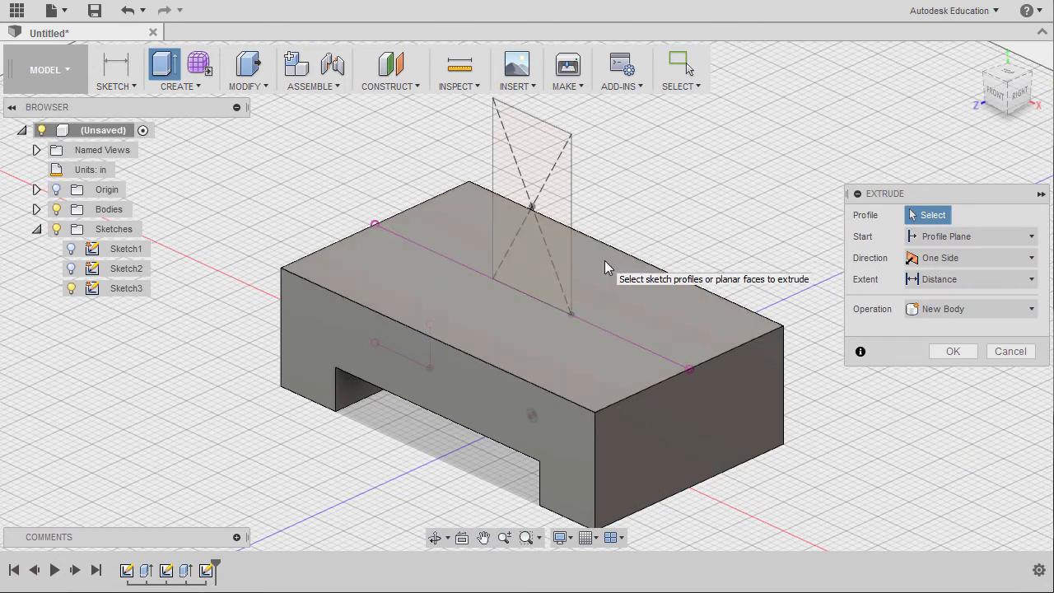
click(953, 258)
click(954, 300)
middle_drag(477, 140, 530, 148)
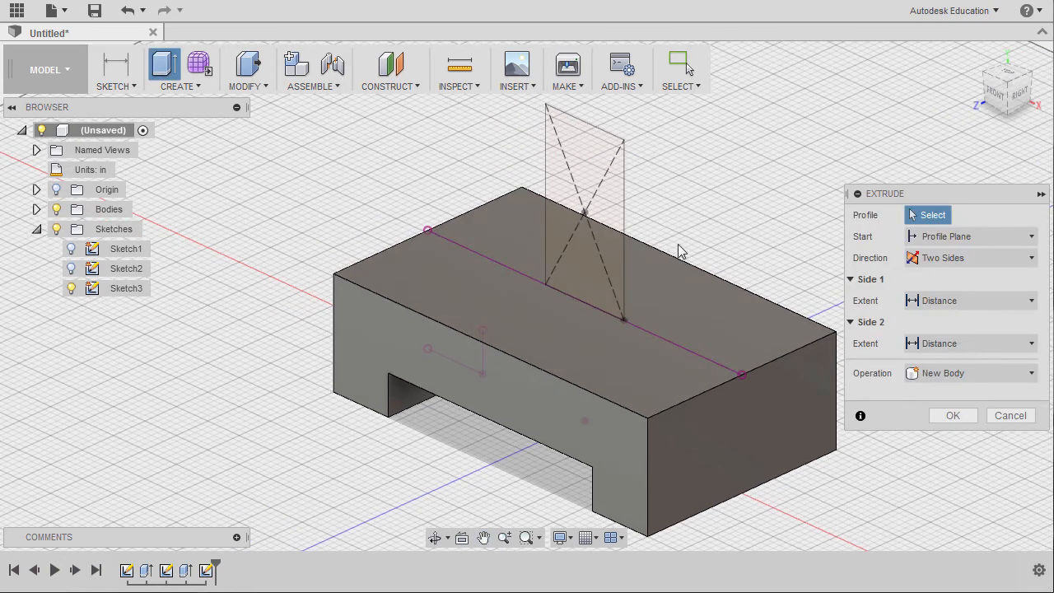
click(947, 300)
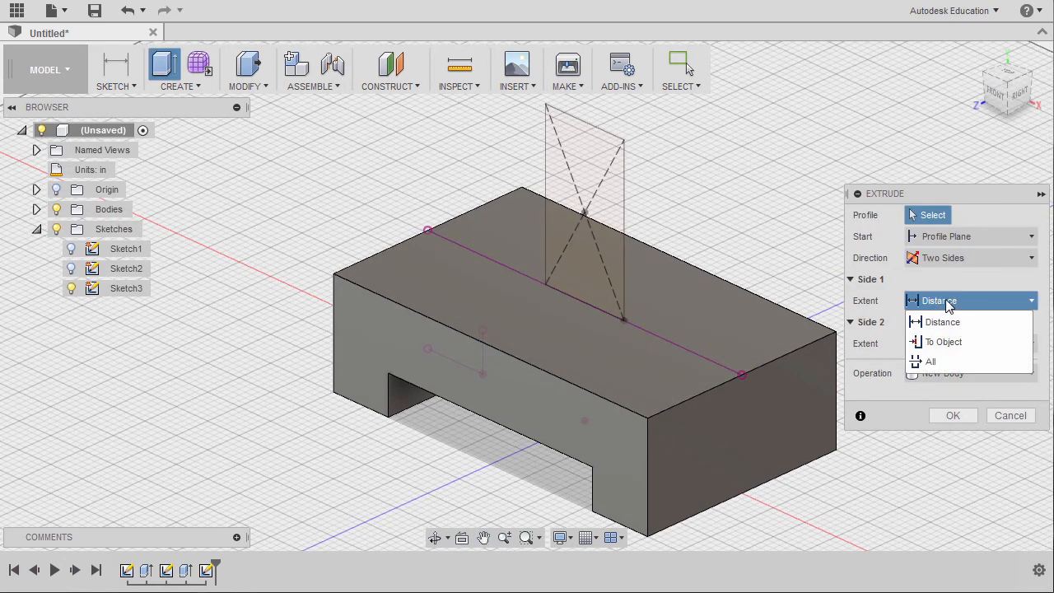
click(945, 342)
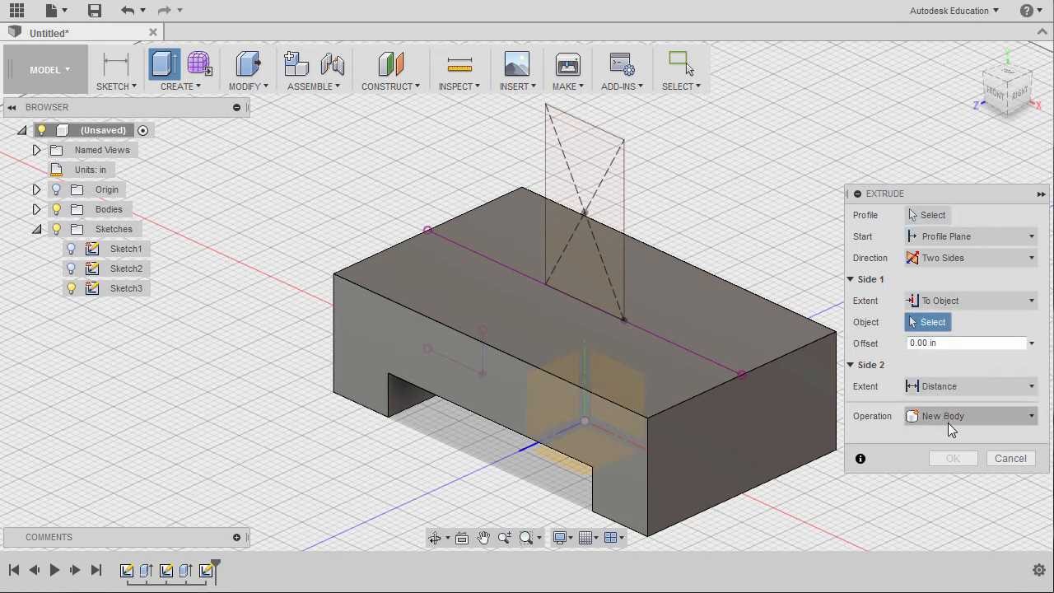
click(963, 391)
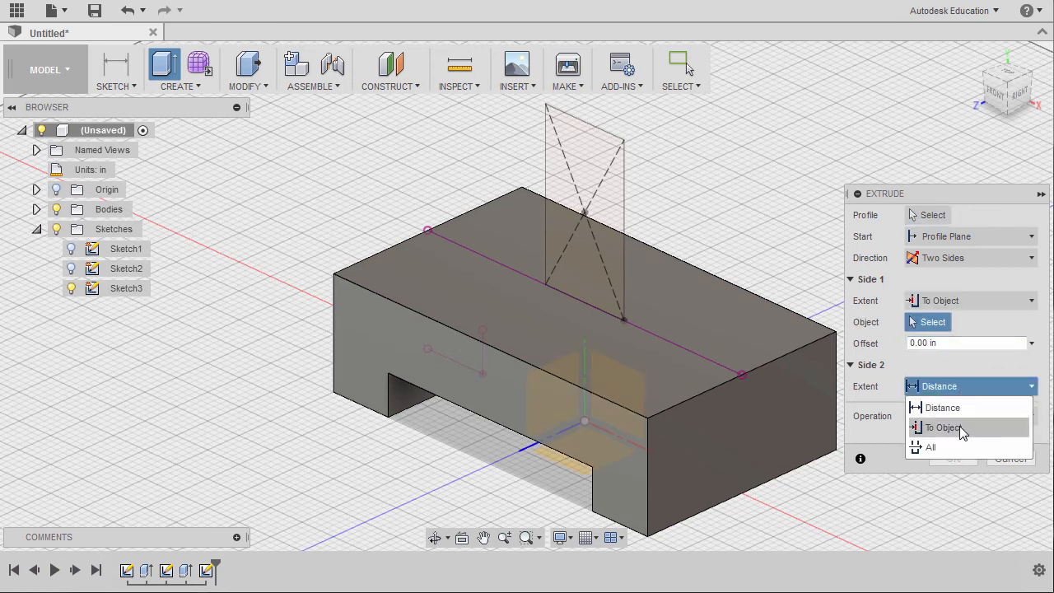
click(963, 427)
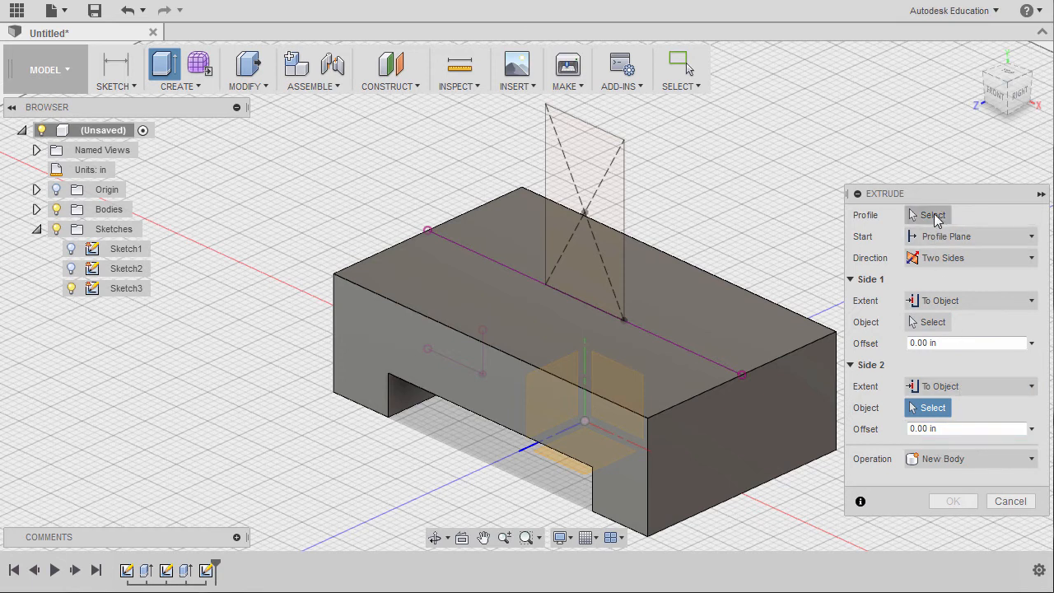
click(933, 216)
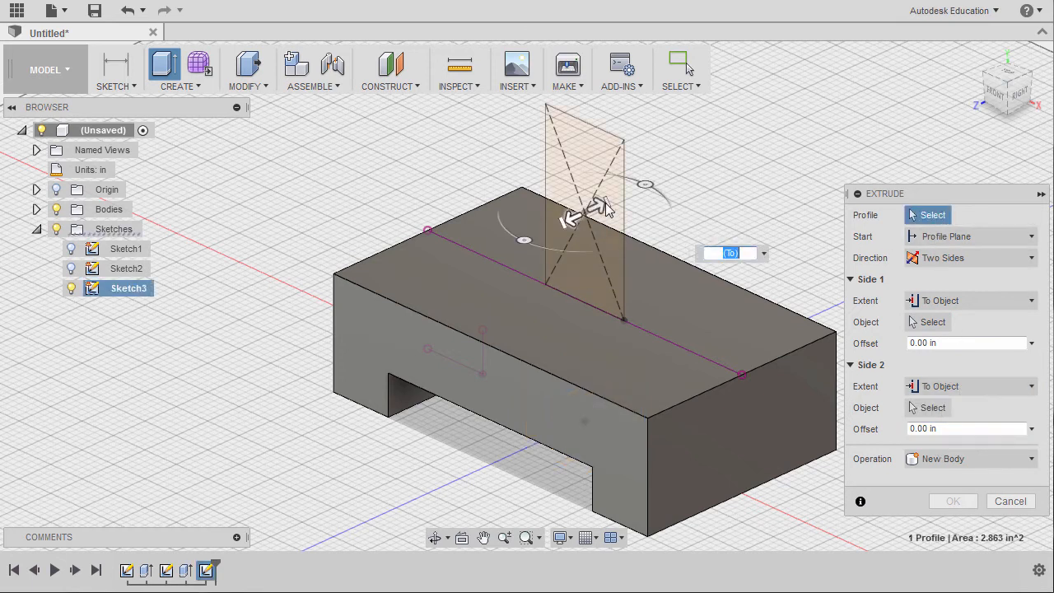
click(605, 209)
middle_drag(640, 268, 611, 237)
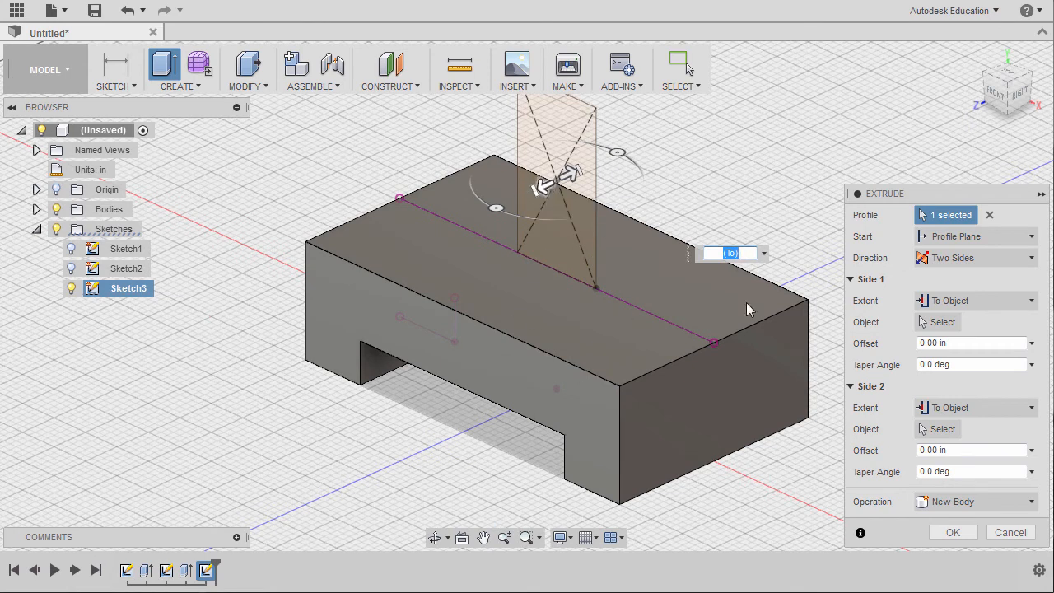
- End Side 1 of the extrusion at the block's front face, using Extend Faces
click(945, 325)
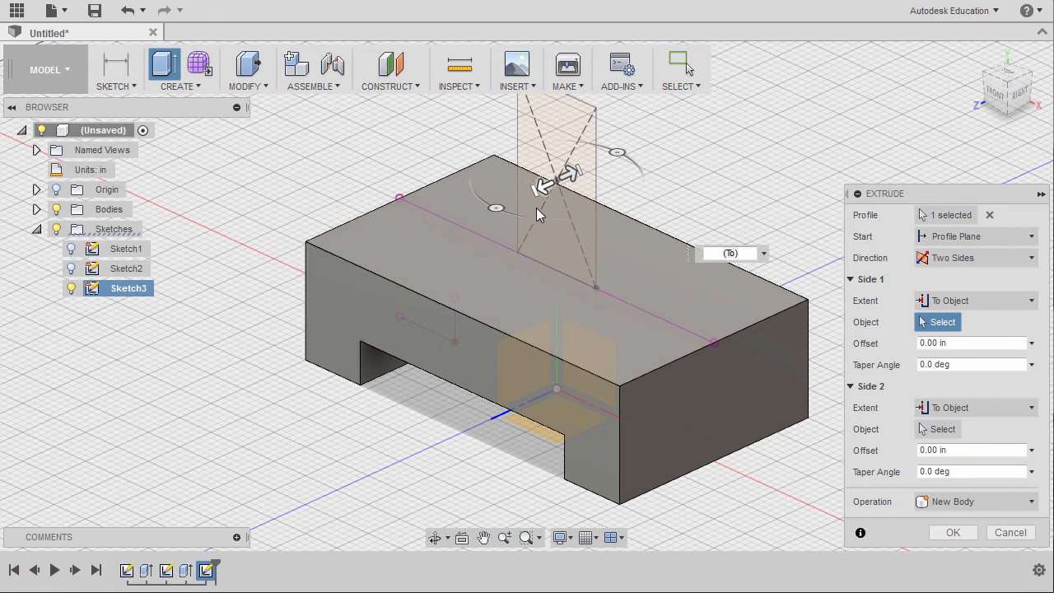
click(479, 363)
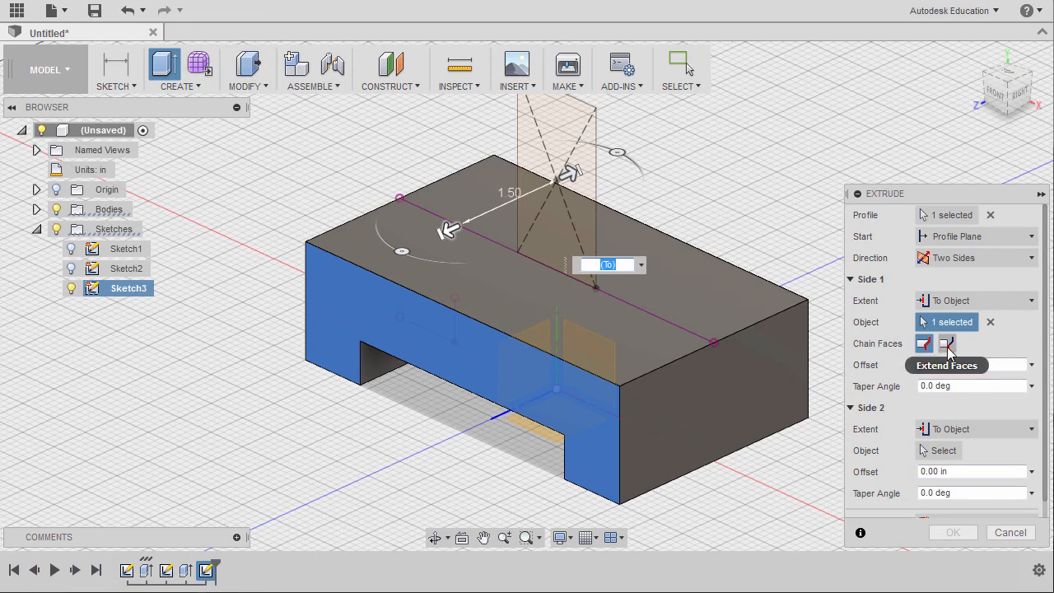
click(947, 345)
shift+middle_drag(682, 365, 527, 356)
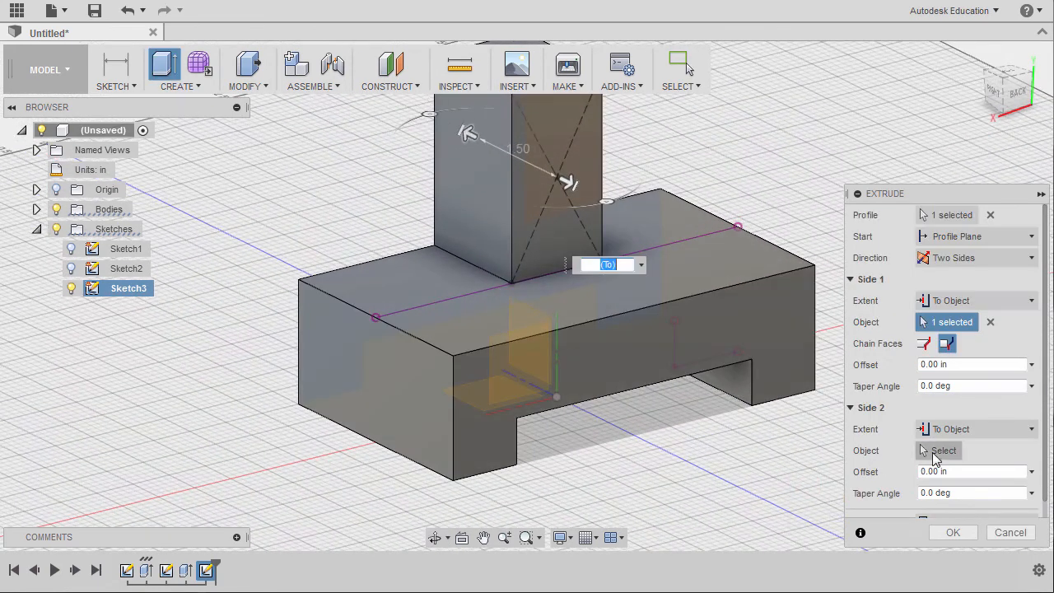
- End Side 2 of the extrusion at the block's back face, using Extend Faces, and complete the extrusion
click(940, 451)
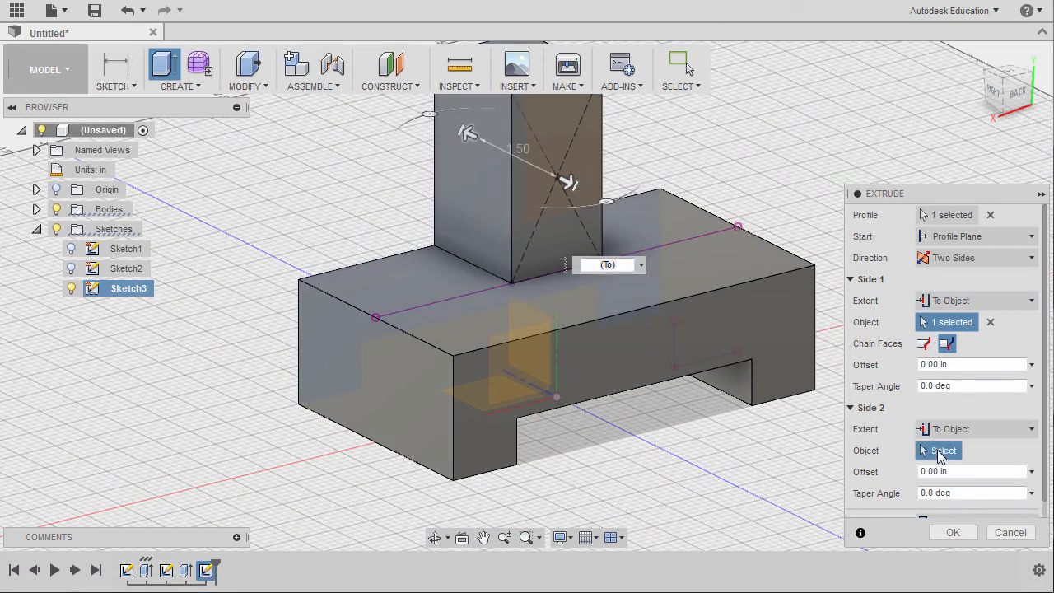
click(567, 183)
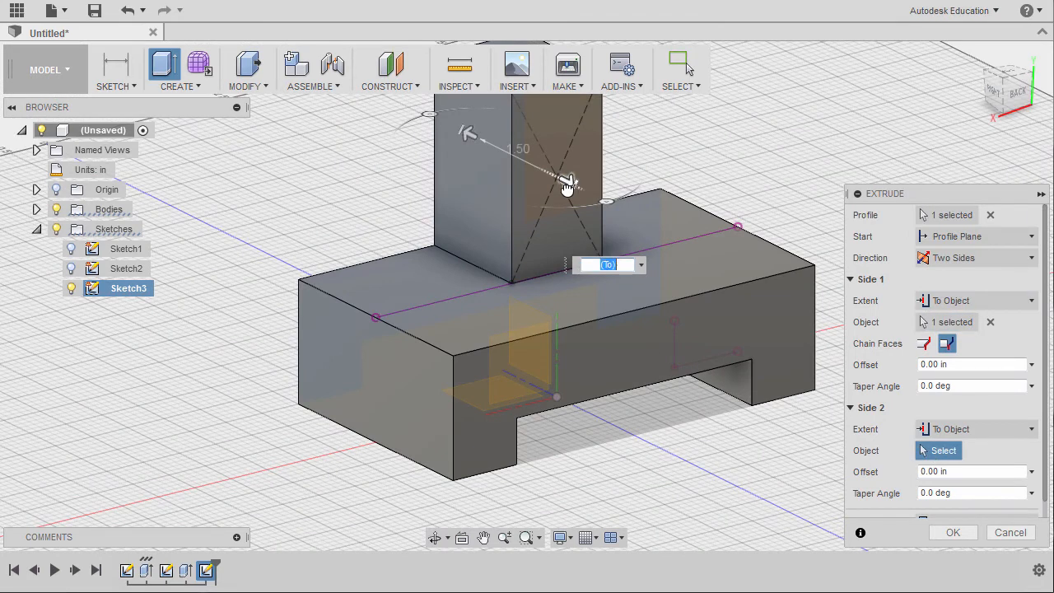
click(590, 365)
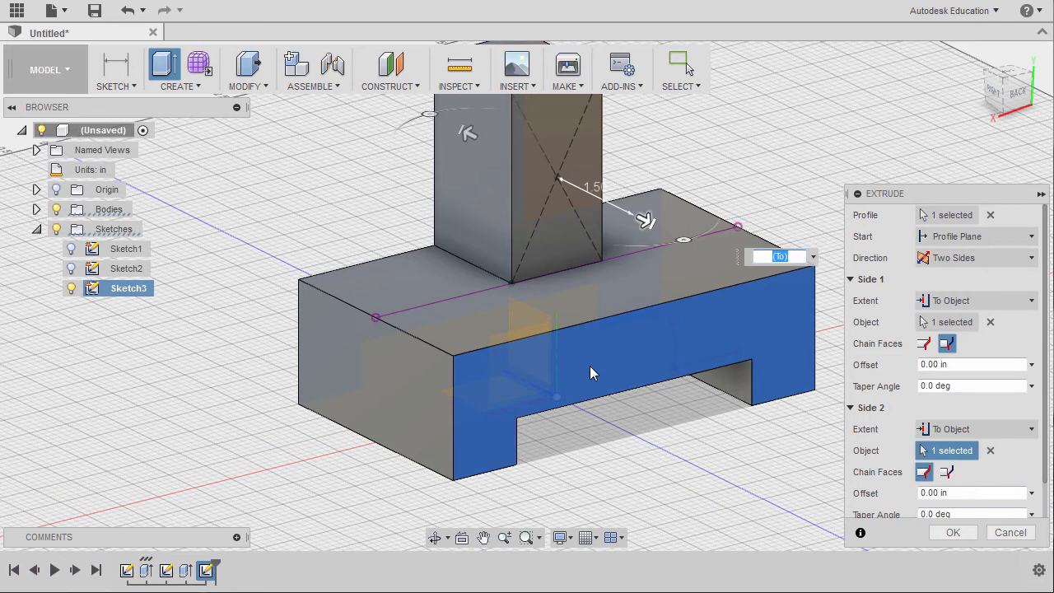
click(947, 473)
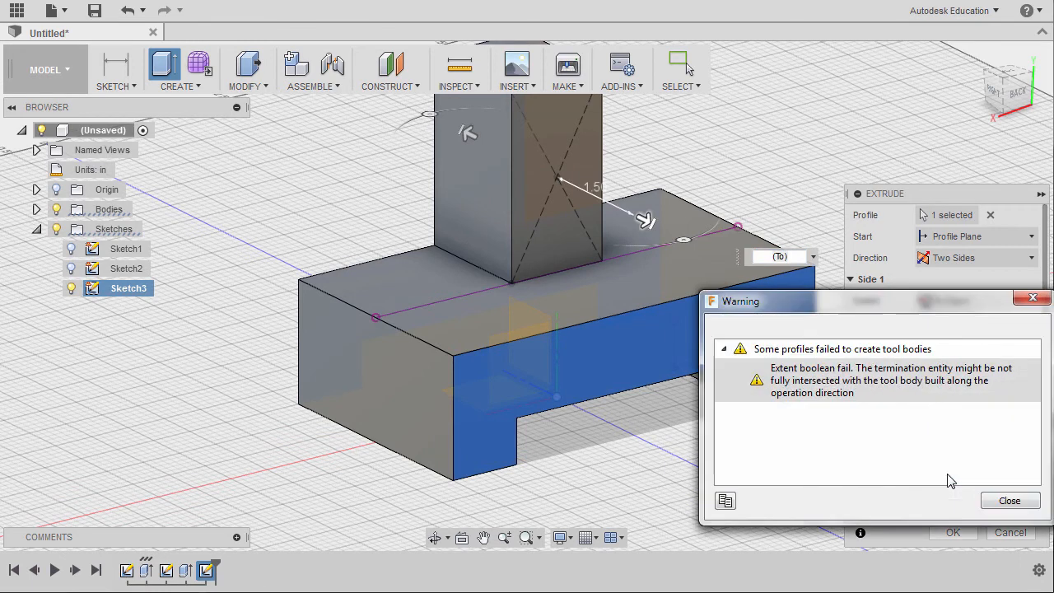
click(1007, 501)
click(946, 473)
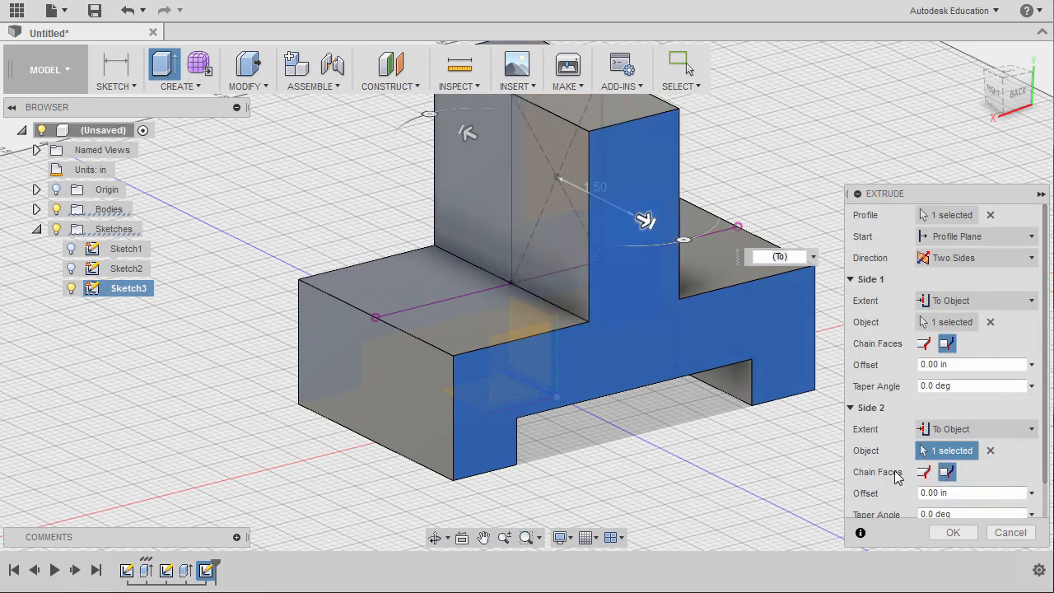
shift+middle_drag(630, 431, 611, 348)
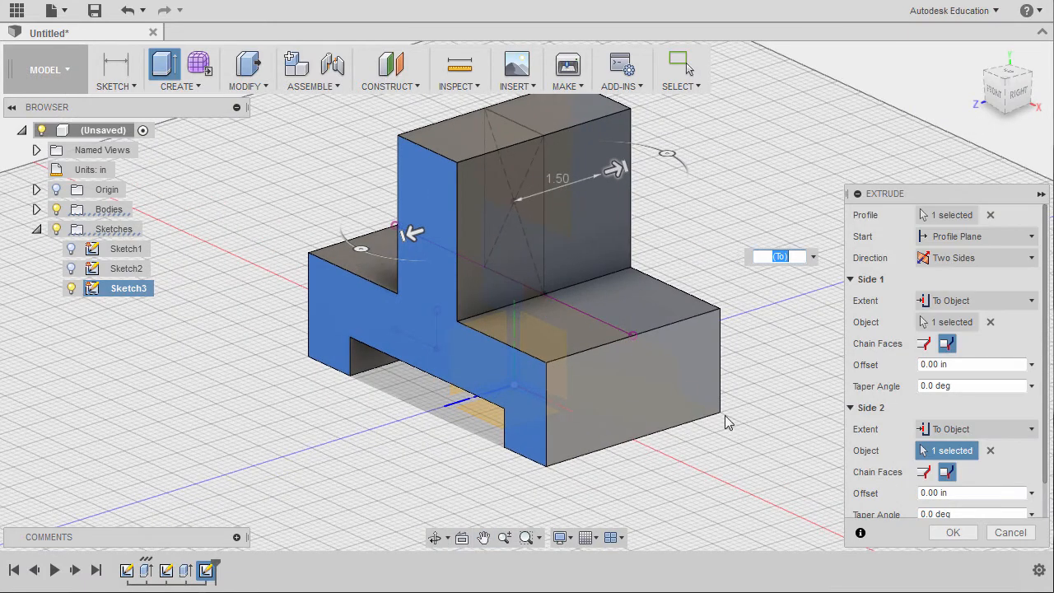
click(953, 533)
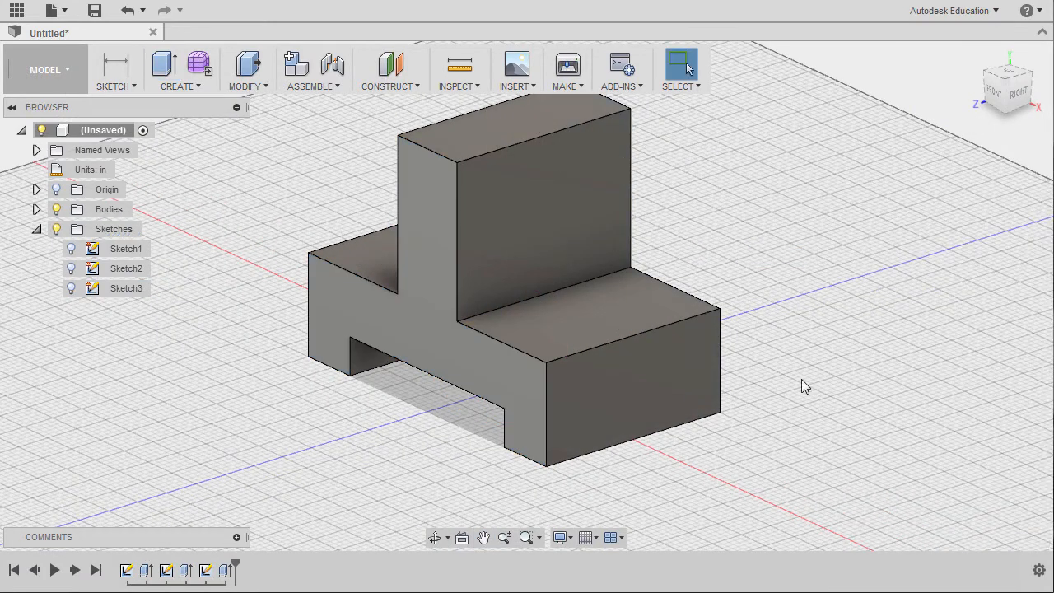
- Create a construction plane at -30 degrees through the upright's top left edge, as seen from the front
shift+middle_drag(823, 379, 839, 384)
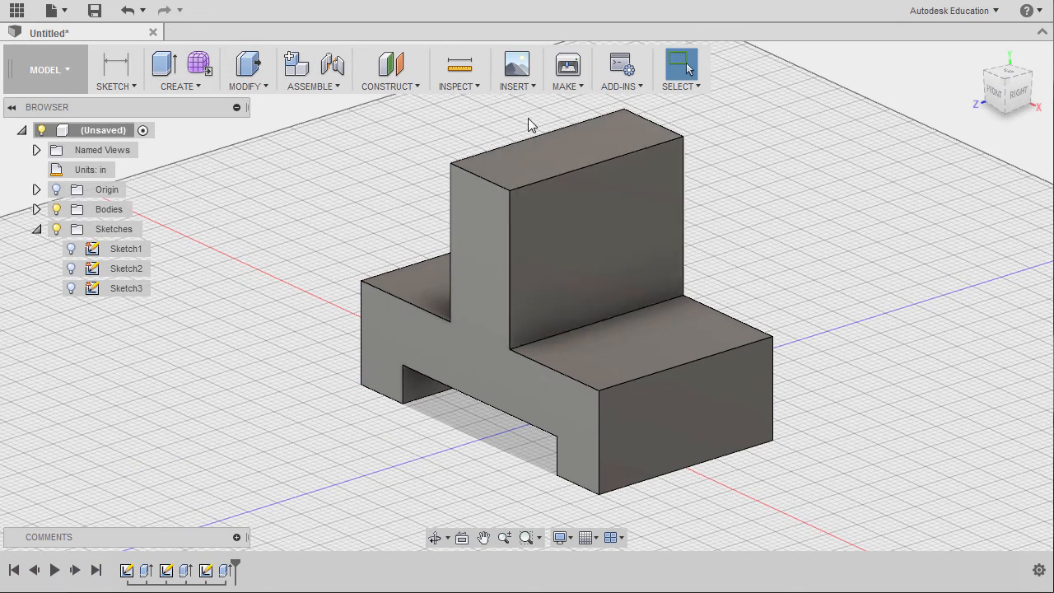
middle_drag(529, 124, 516, 138)
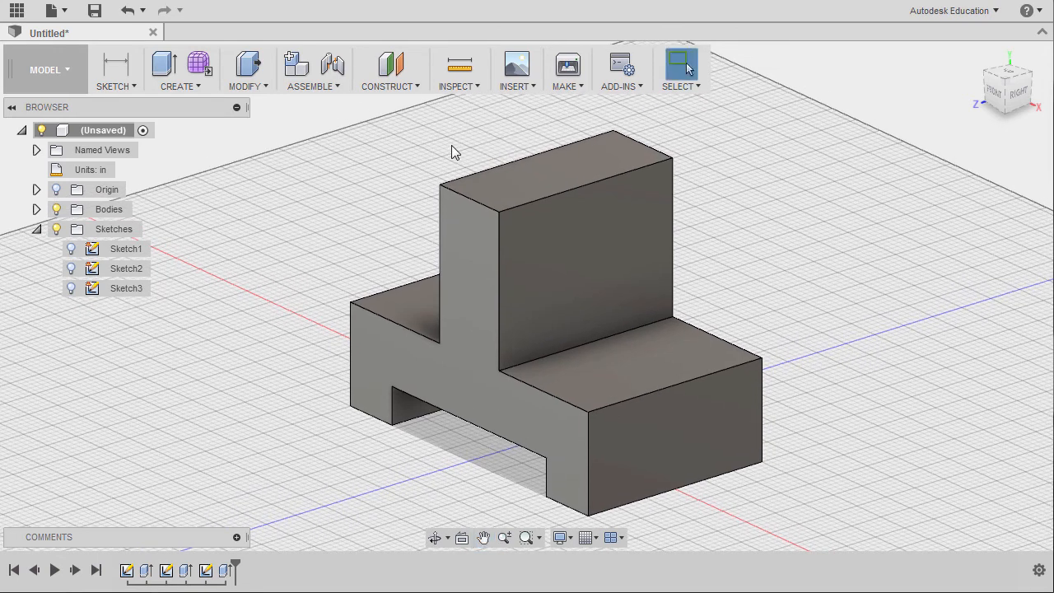
click(400, 87)
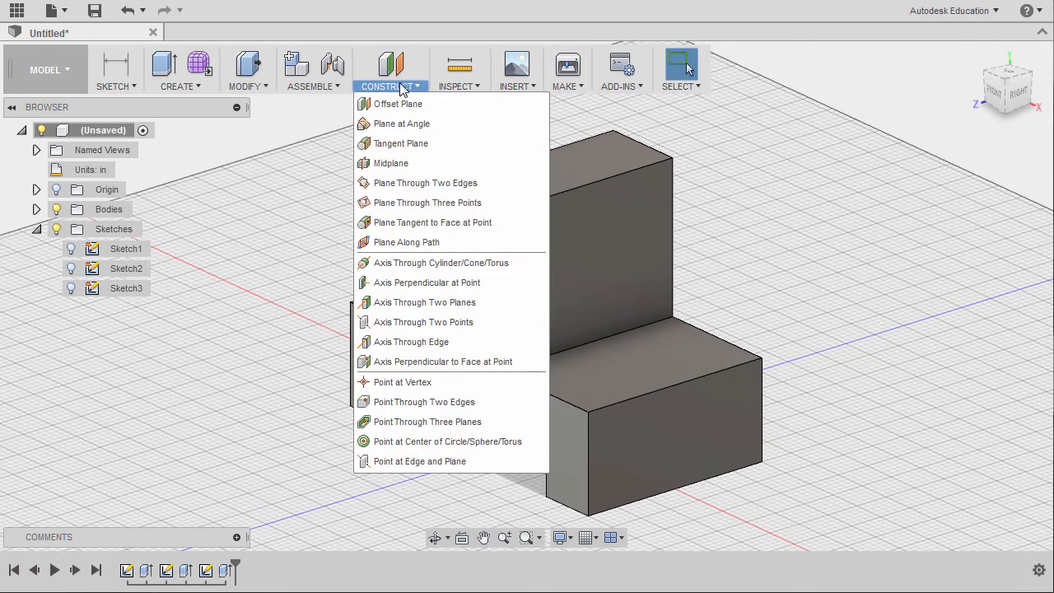
click(408, 123)
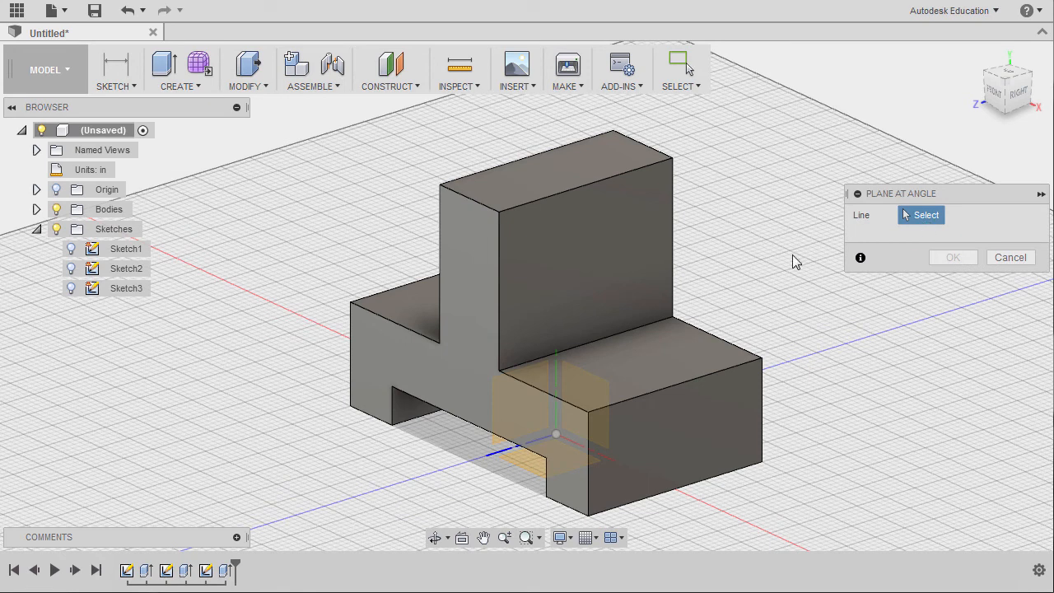
click(529, 157)
click(994, 92)
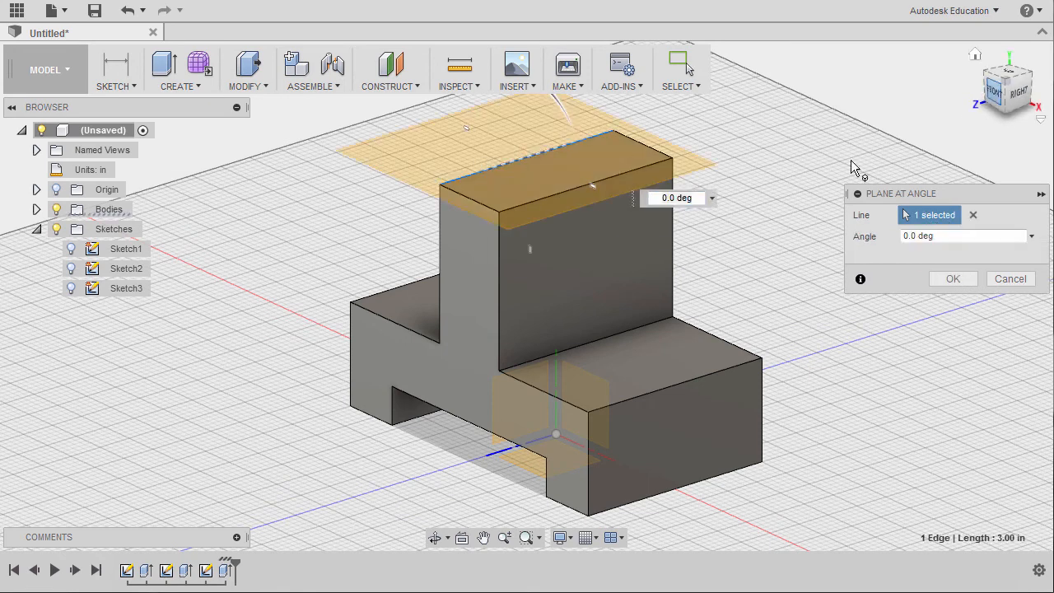
middle_drag(508, 234, 490, 285)
middle_drag(511, 146, 480, 195)
drag(481, 156, 521, 182)
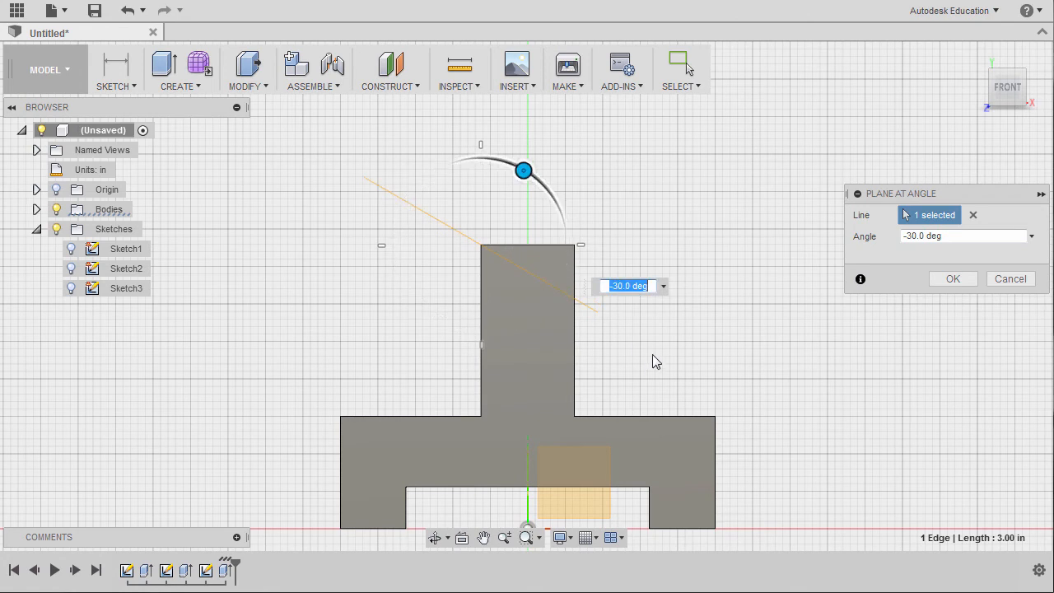
text(-)
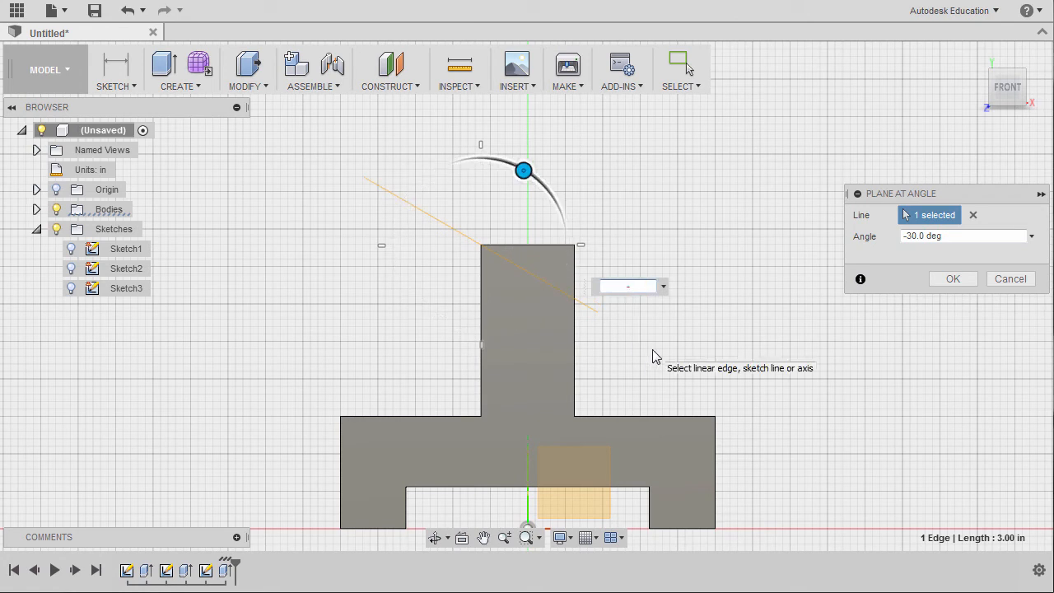
text(30)
key(Return)
click(952, 279)
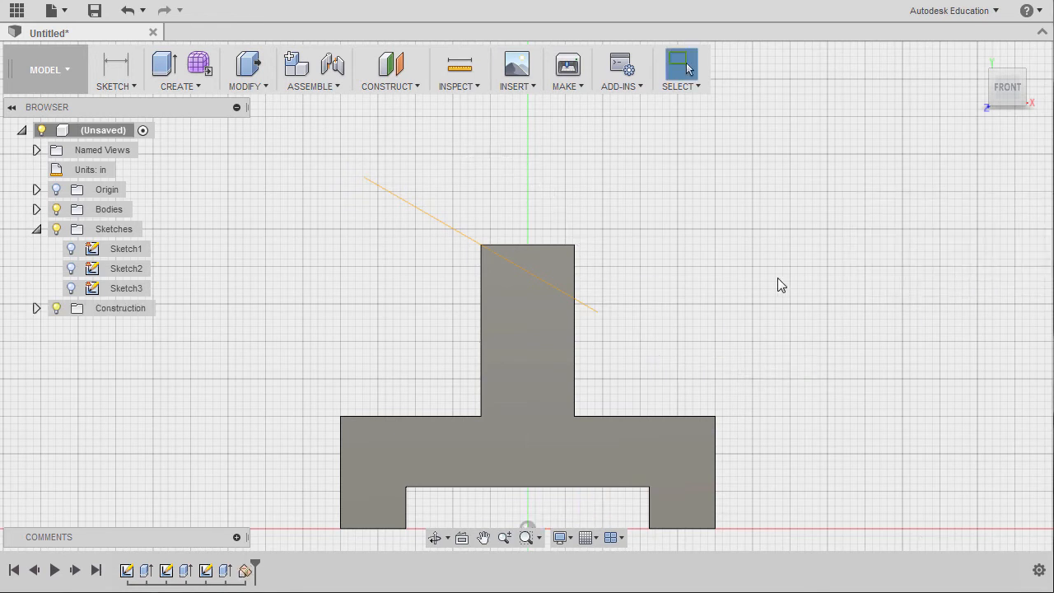
- Start a sketch on the angled construction plane and make the plane visible
shift+middle_drag(756, 242, 670, 278)
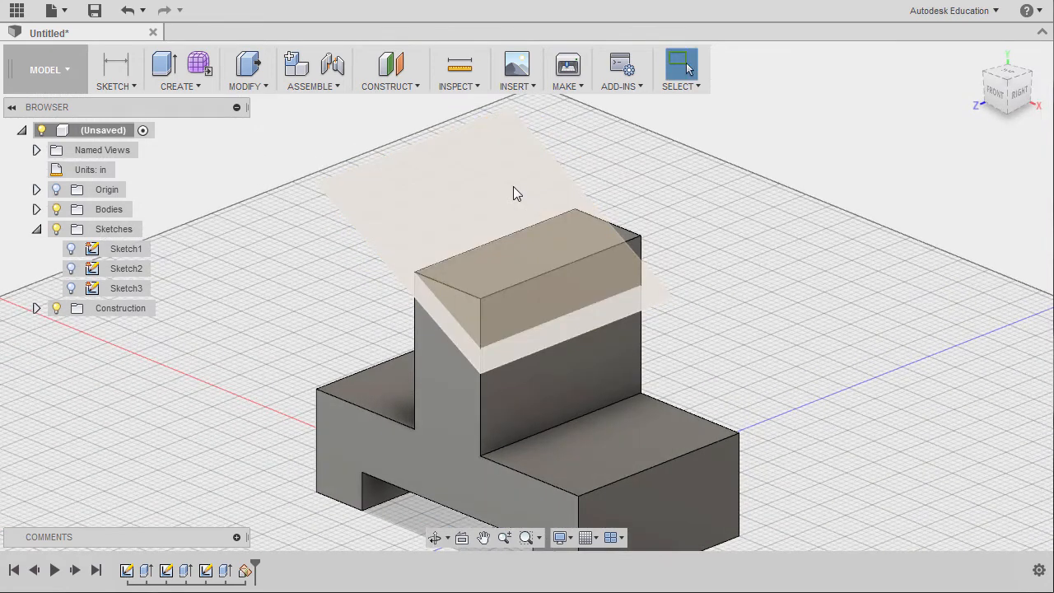
click(498, 182)
right_click(498, 181)
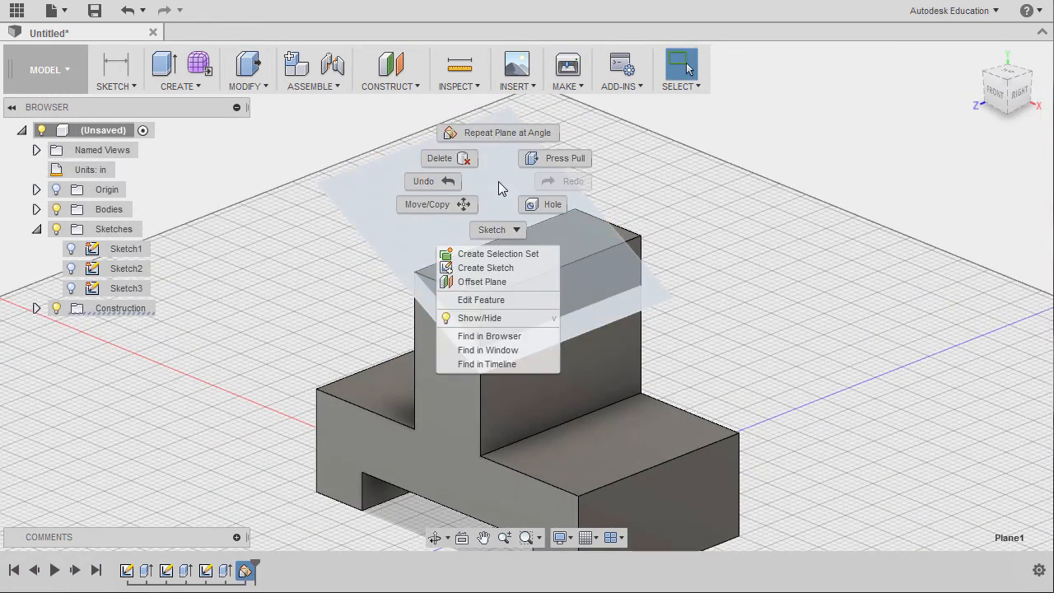
click(488, 268)
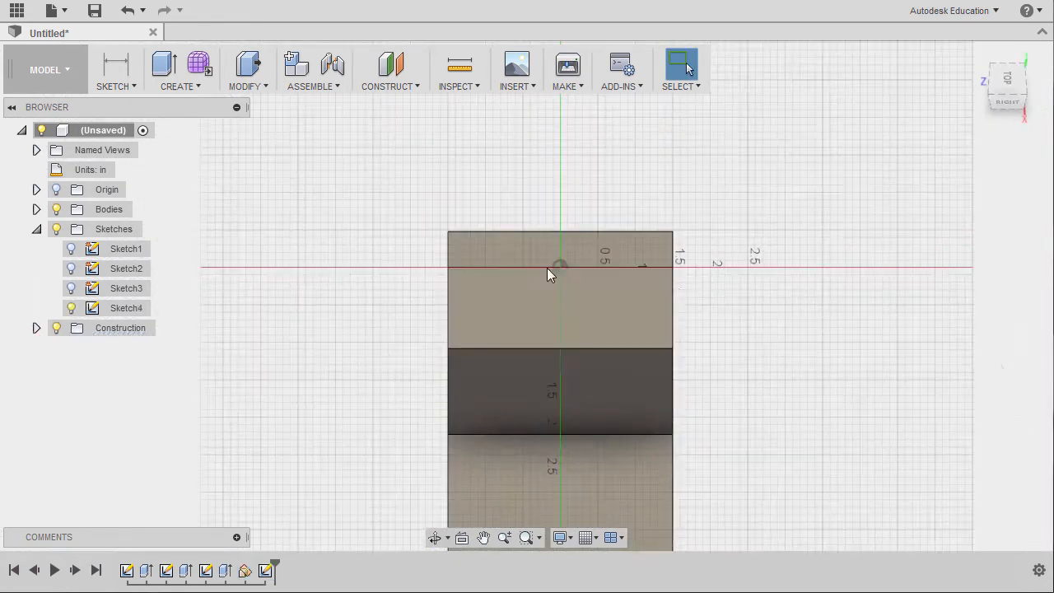
scroll(726, 285, down, 4)
mouse_move(708, 270)
middle_down()
mouse_move(525, 225)
mouse_move(474, 223)
middle_up()
scroll(529, 225, up, 1)
scroll(474, 224, down, 1)
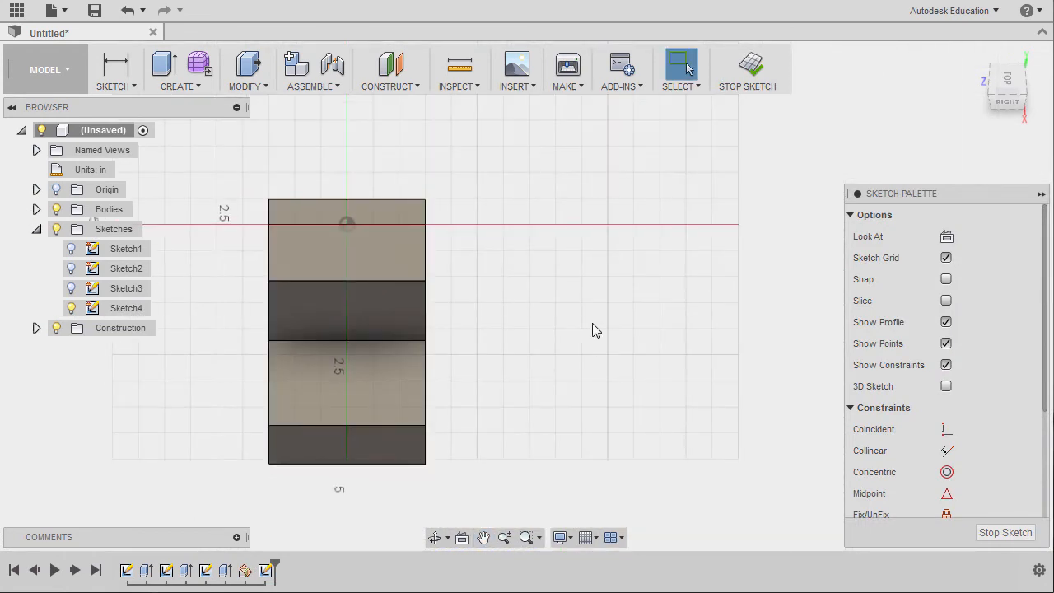
click(35, 328)
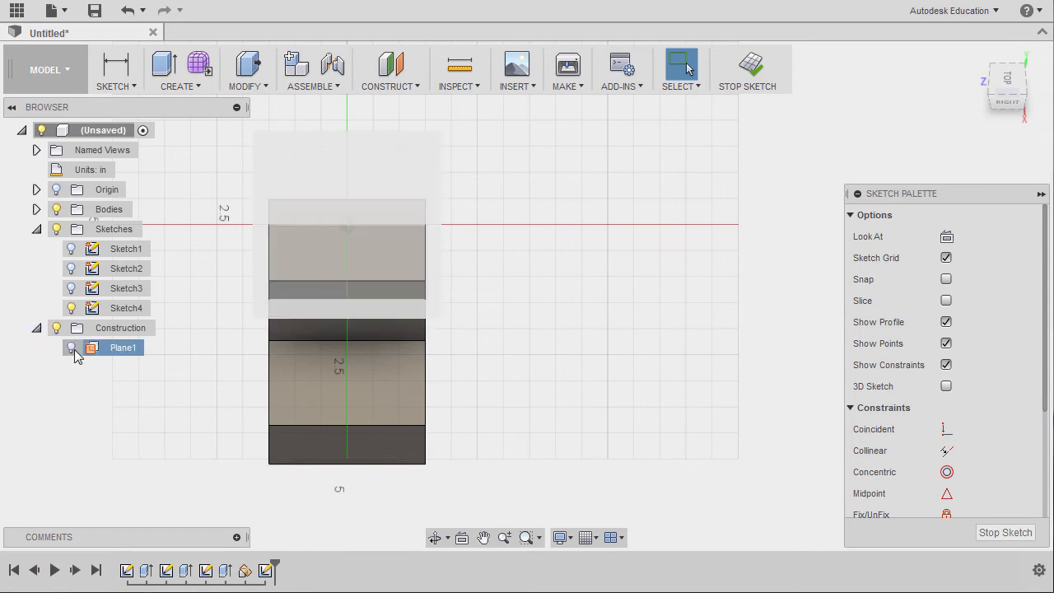
click(72, 349)
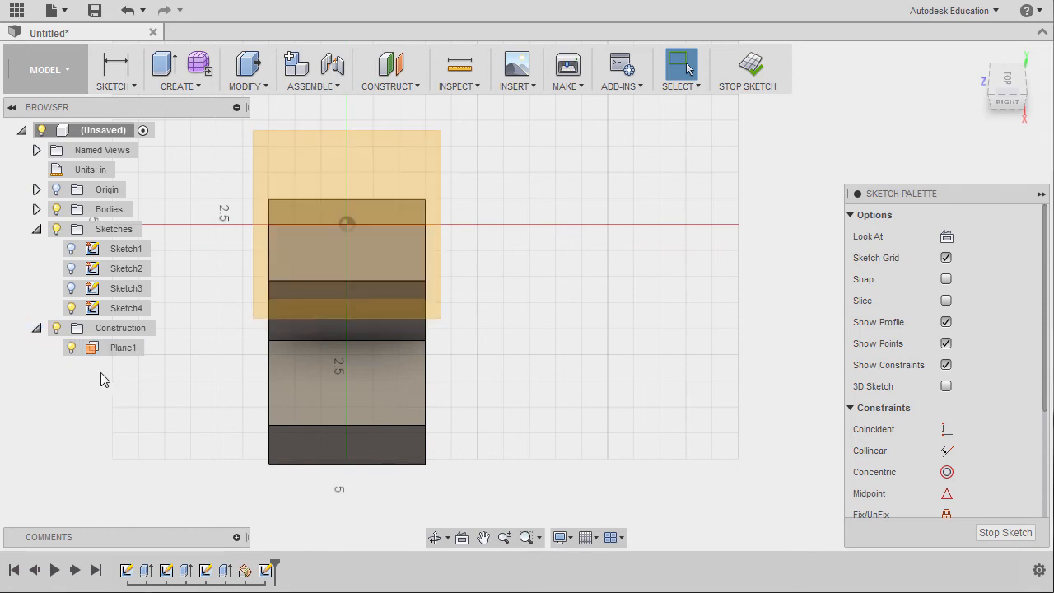
- Intersect the solid body with the angled sketch plane, using the body selection filter, to bring its cross-section outline into the sketch
click(134, 89)
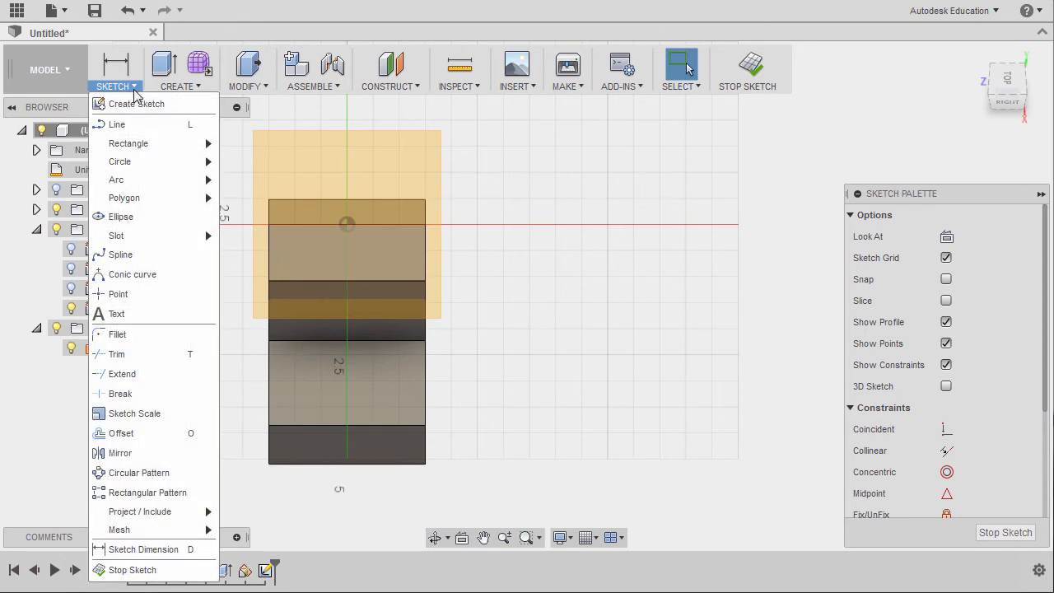
mouse_move(146, 511)
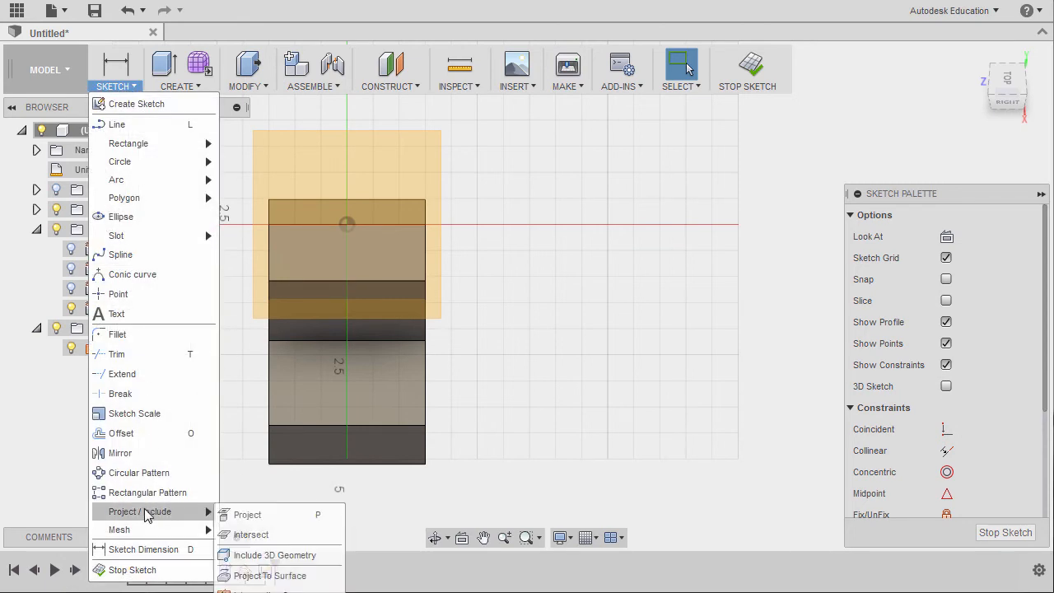
click(283, 536)
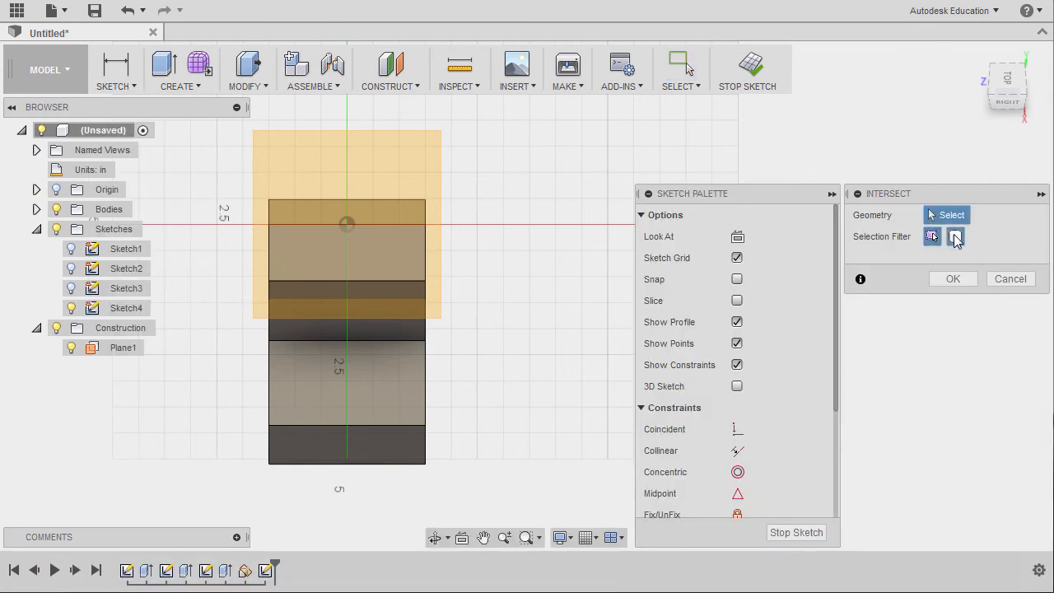
shift+middle_drag(440, 429, 485, 404)
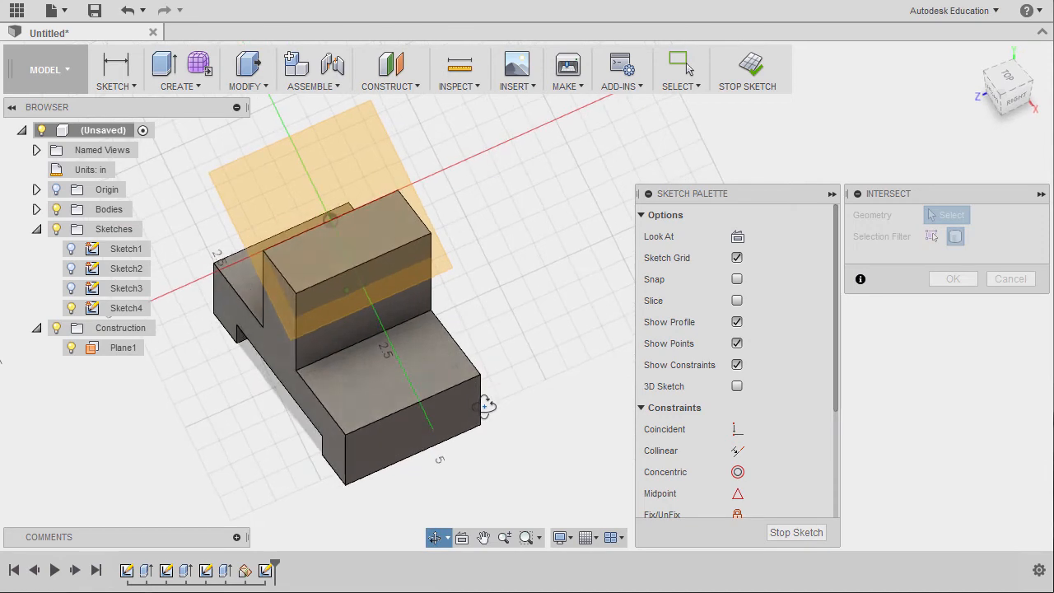
shift+middle_drag(336, 381, 307, 263)
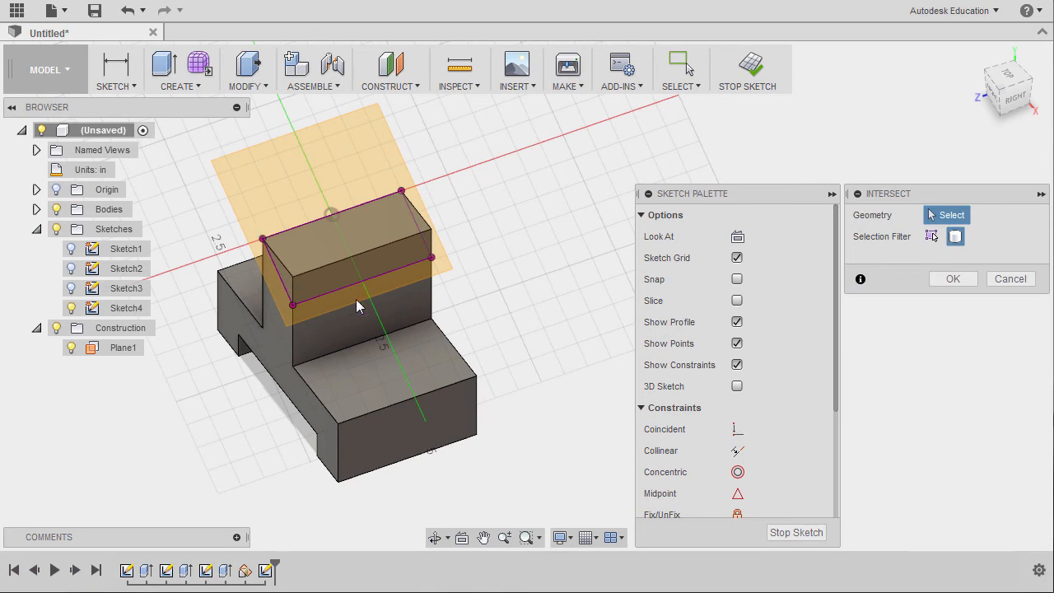
click(952, 279)
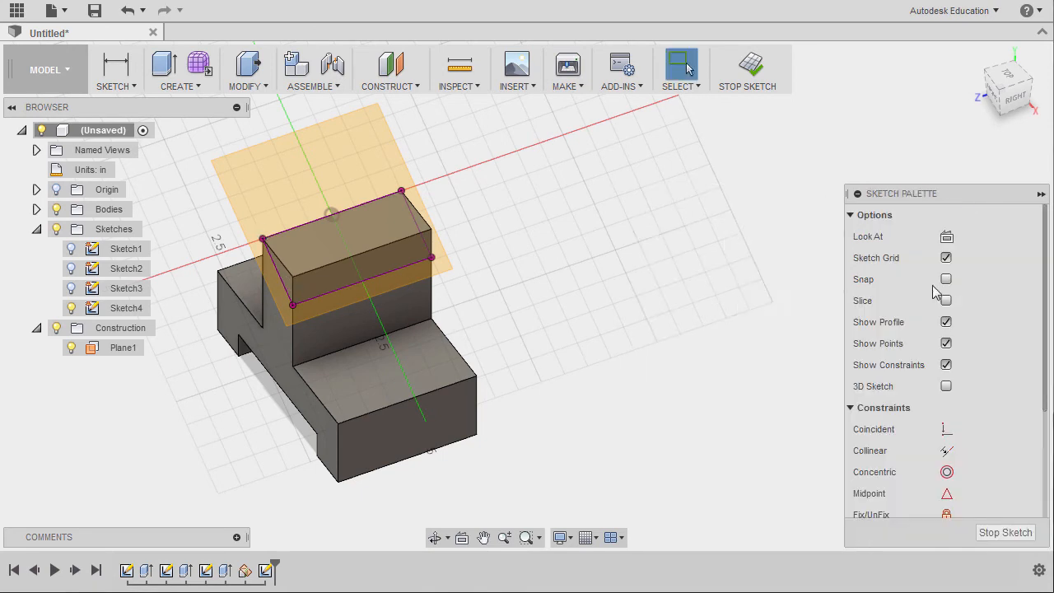
- Looking straight at the sketch, draw a vertical line about 4.27 in long in the empty area to the right of the part
click(945, 240)
mouse_move(726, 331)
middle_down()
mouse_move(534, 226)
mouse_move(548, 293)
mouse_move(579, 316)
middle_up()
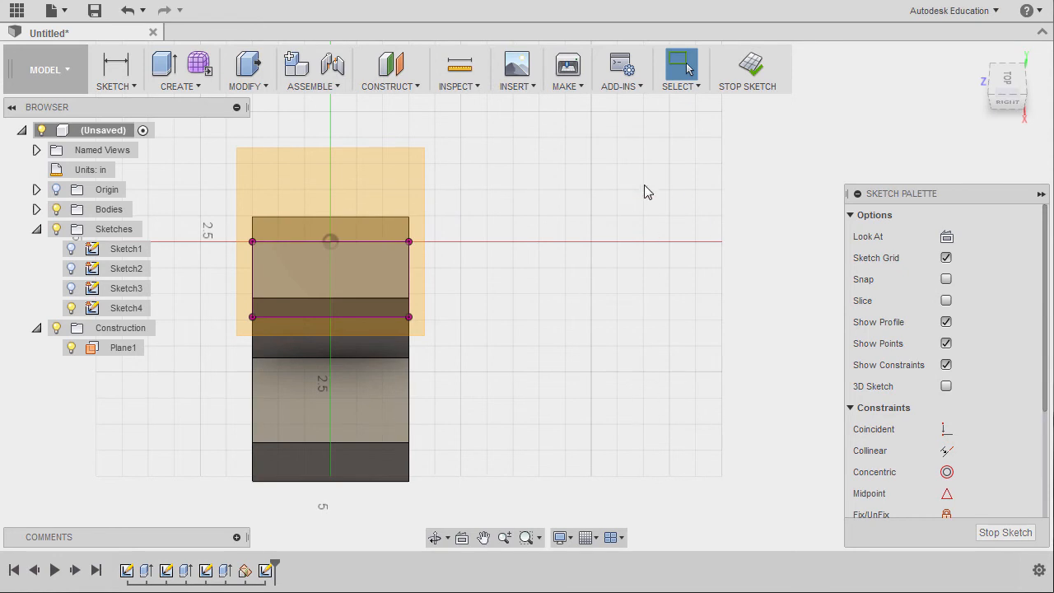
middle_drag(623, 186, 638, 178)
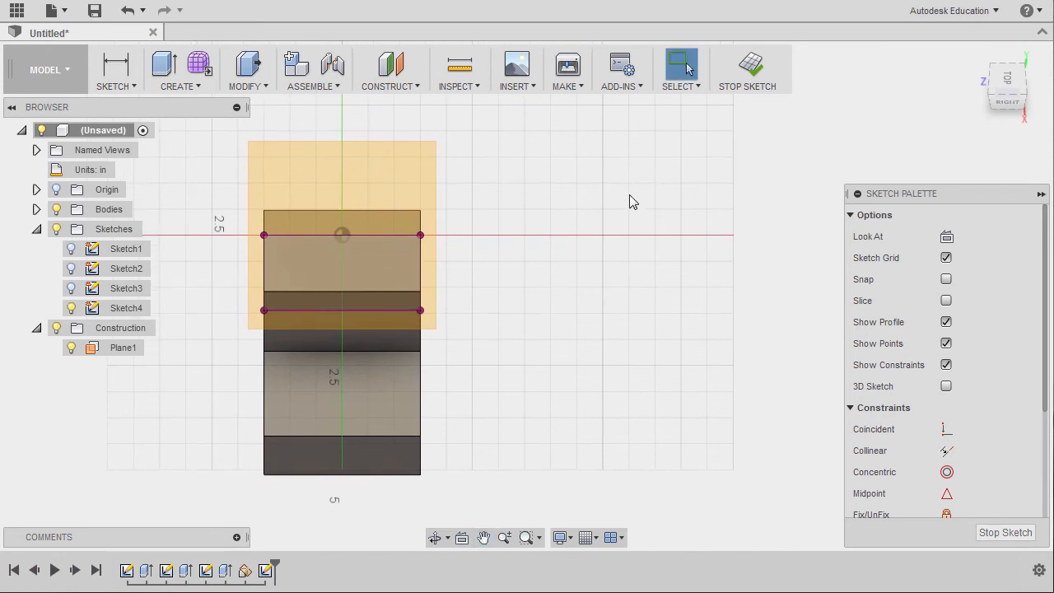
key(l)
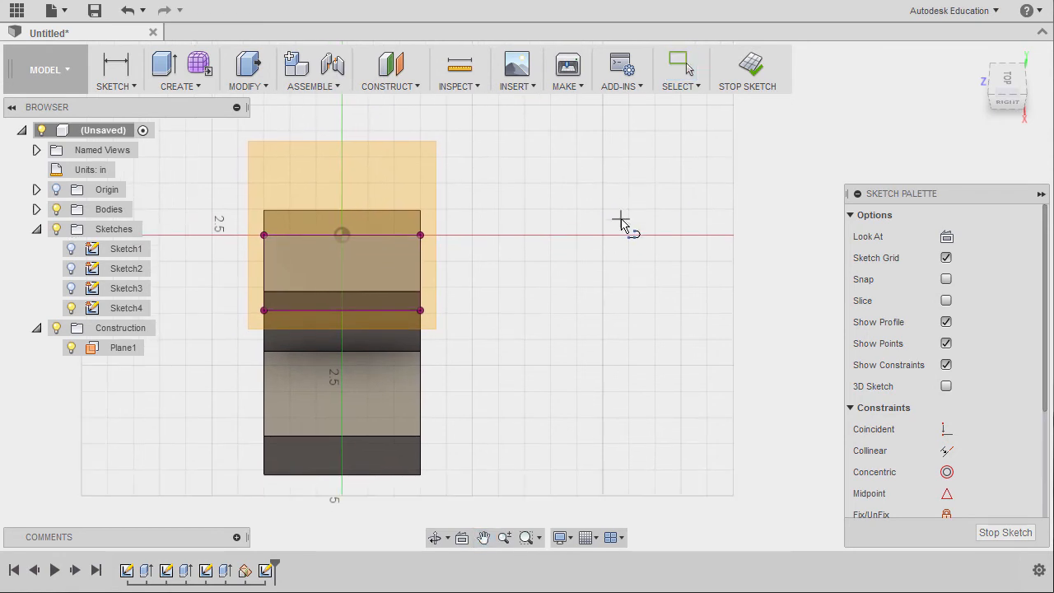
click(618, 181)
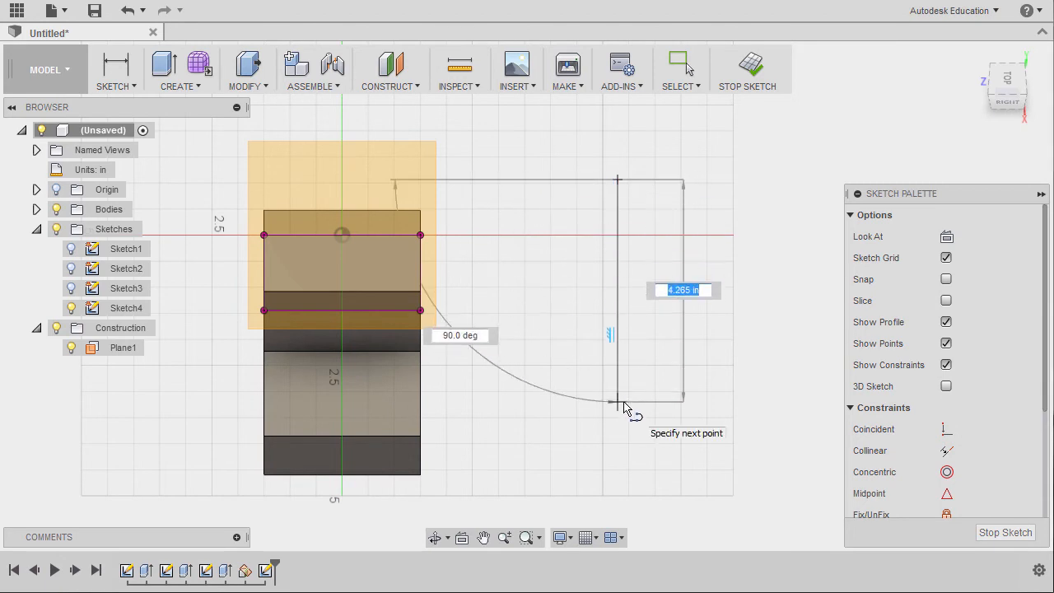
click(619, 403)
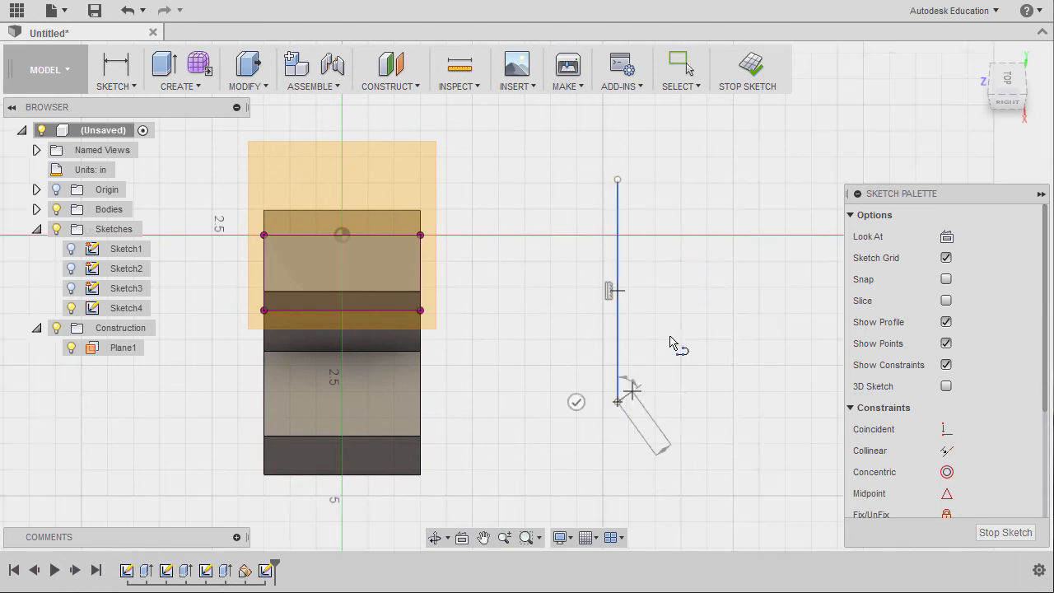
key(Escape)
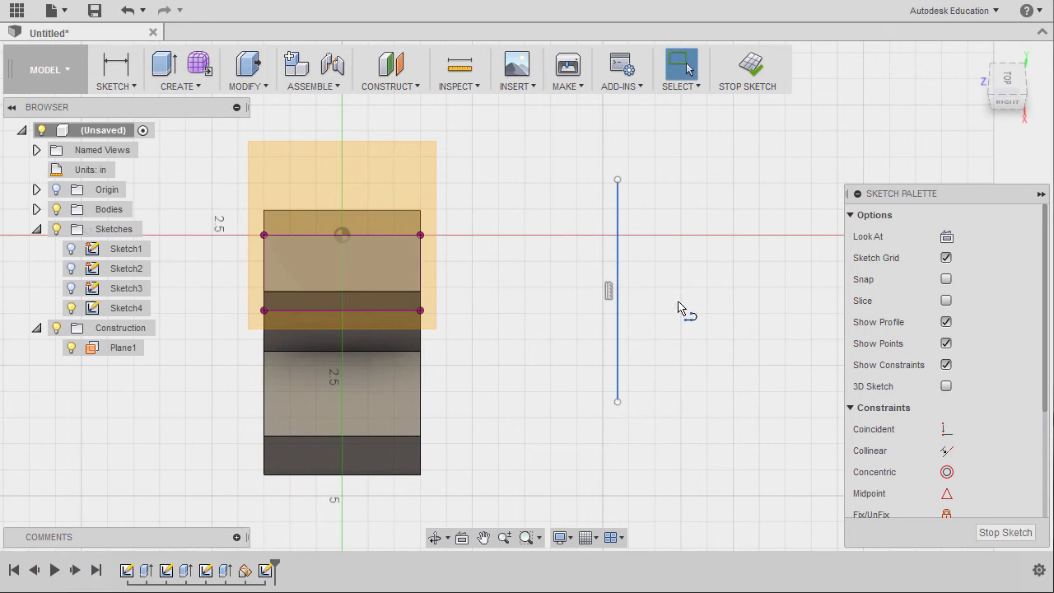
- Convert the vertical line beside the part to construction geometry
click(619, 261)
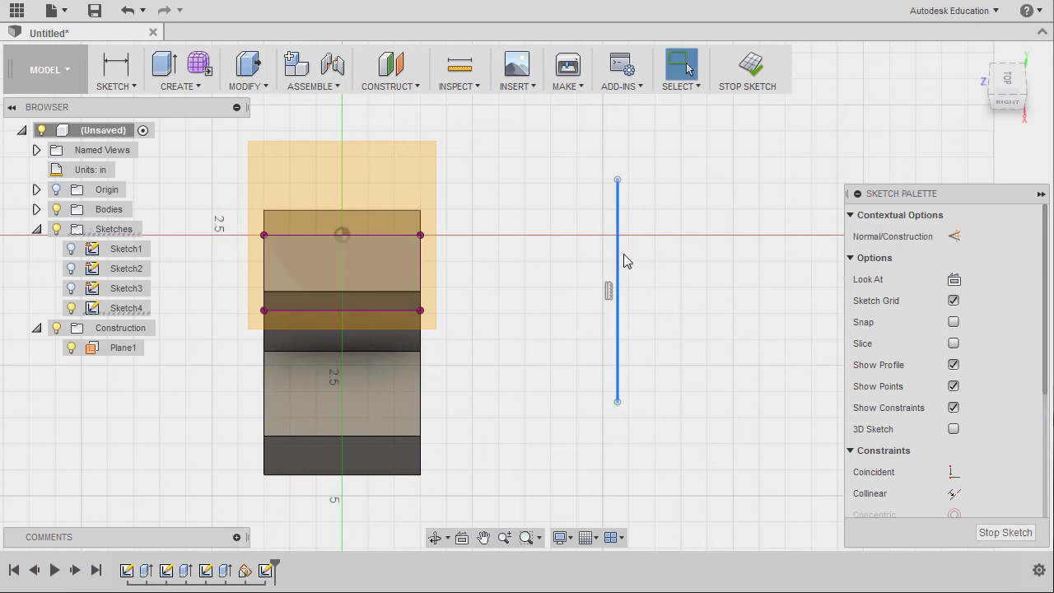
key(x)
click(630, 257)
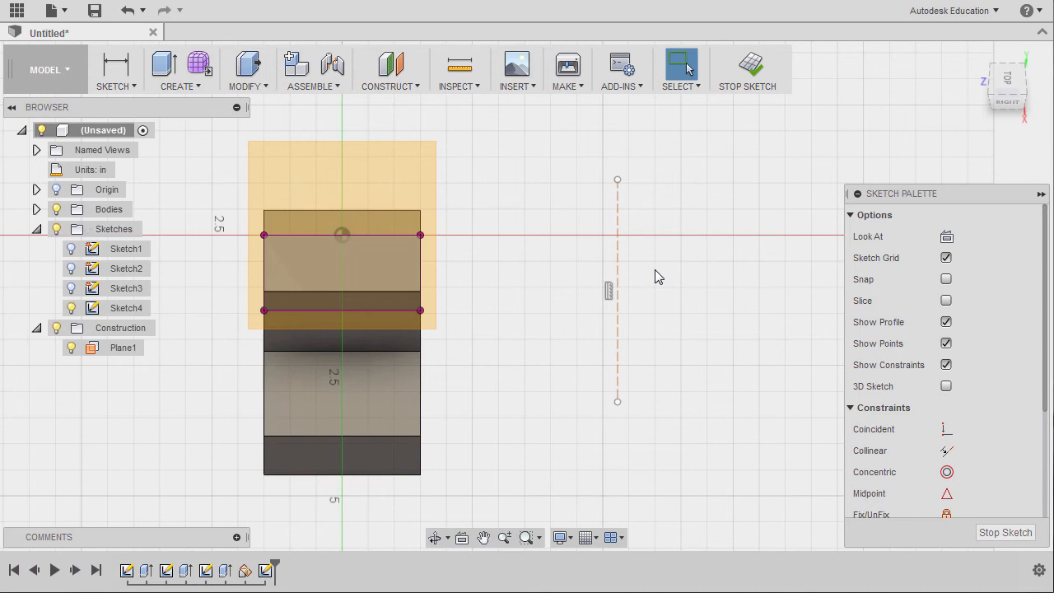
- Draw a connected profile right of the construction line: vertical line about 1.49 in, short ledge, tangent semicircle, bottom line and stepped notch ending on that line
key(l)
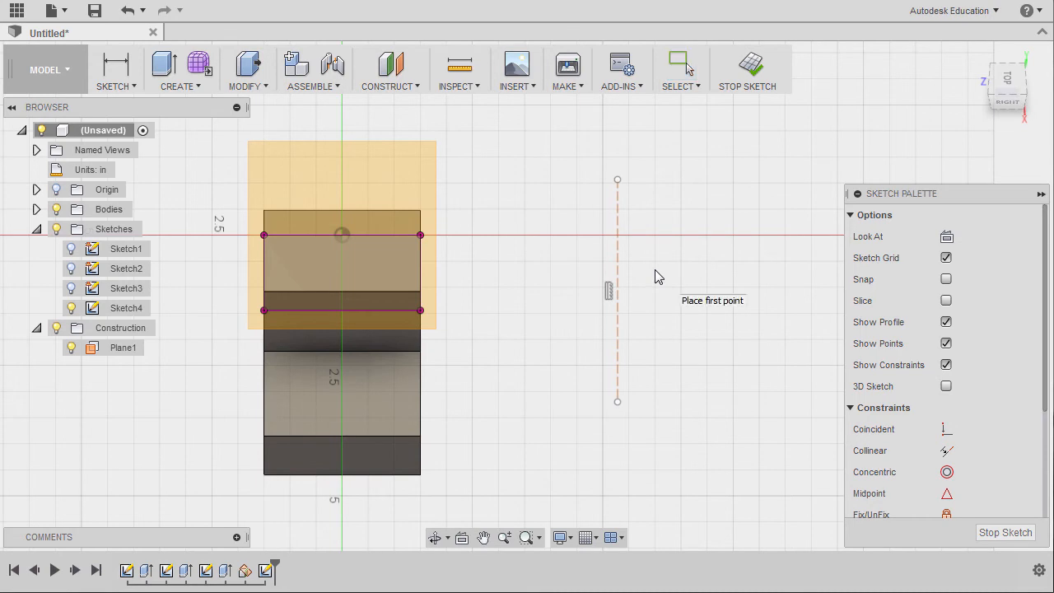
click(699, 235)
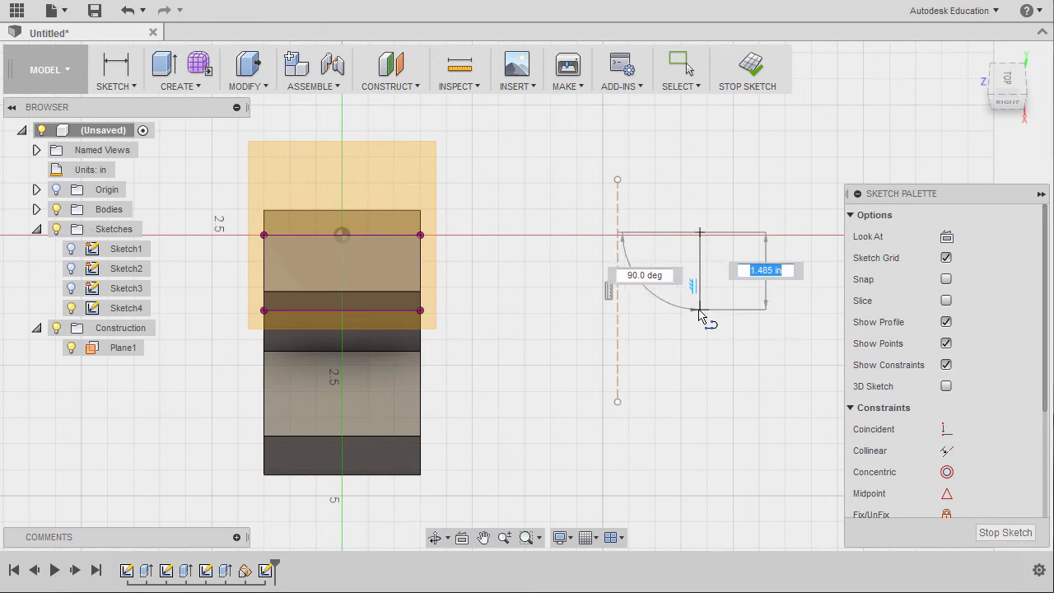
click(699, 311)
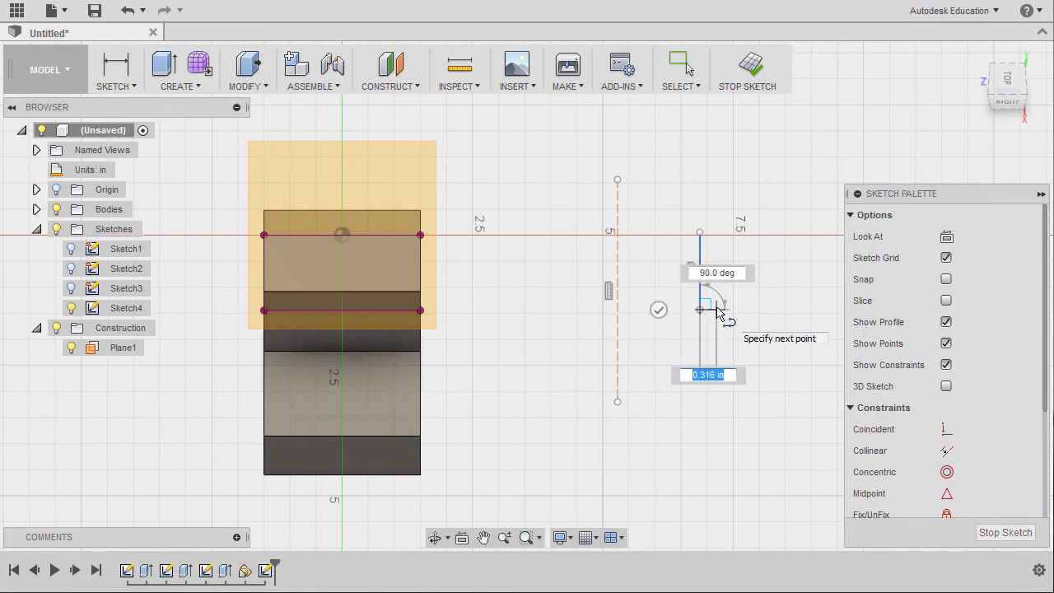
drag(700, 311, 717, 390)
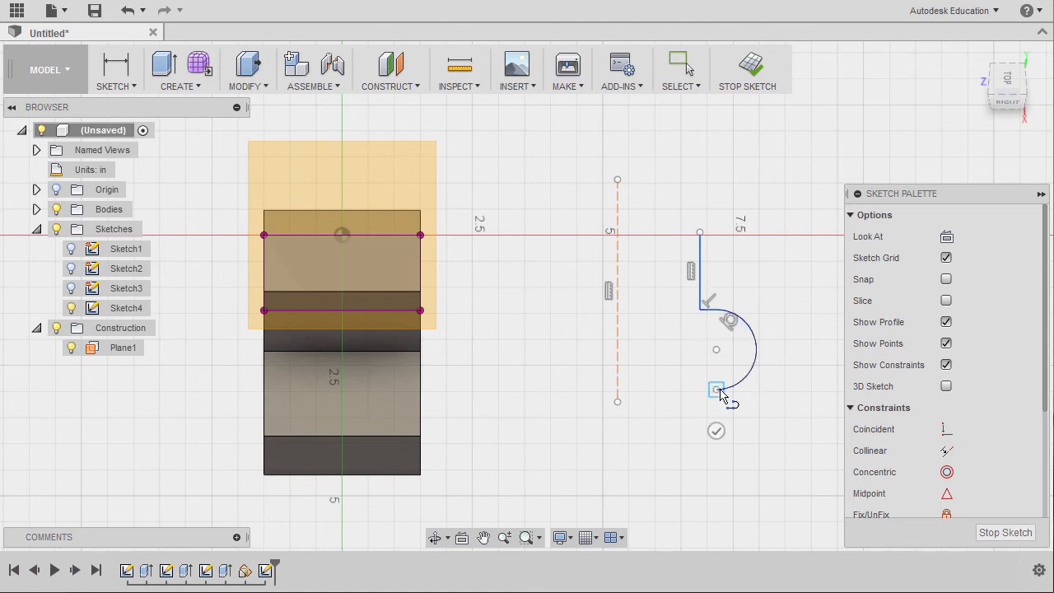
click(649, 388)
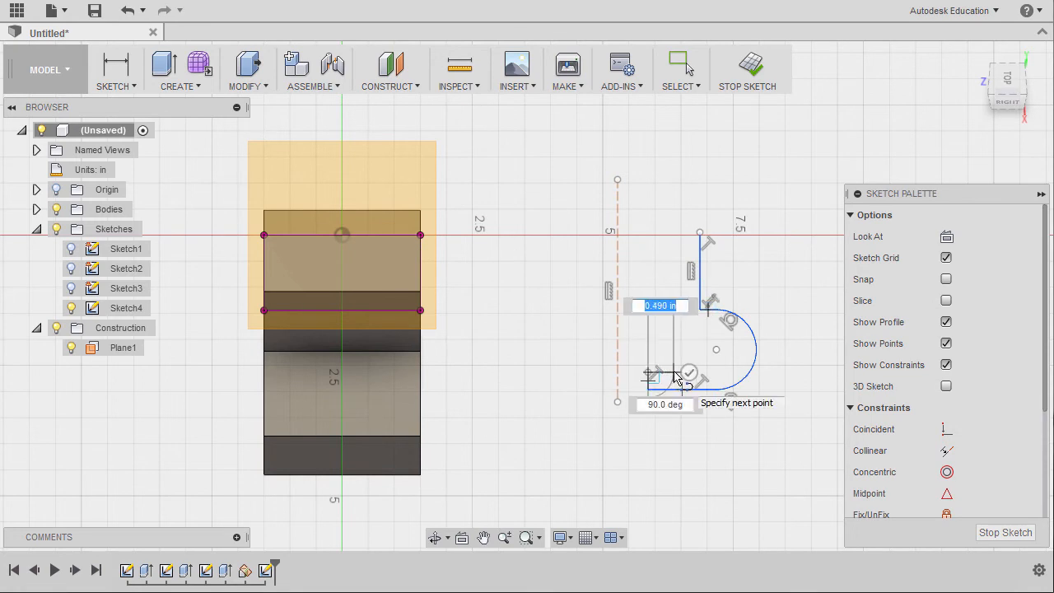
click(674, 375)
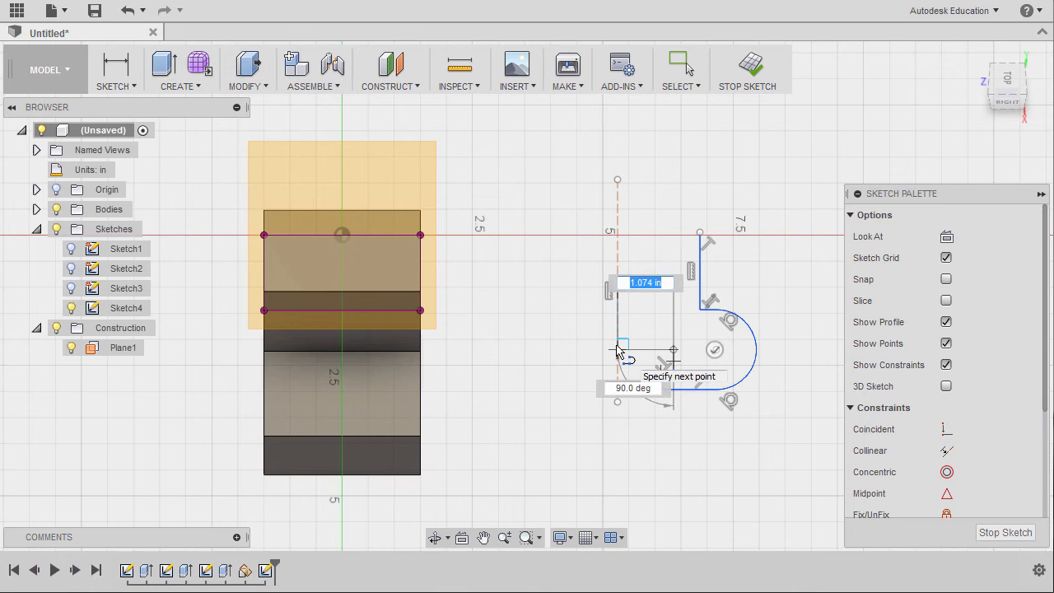
double_click(619, 352)
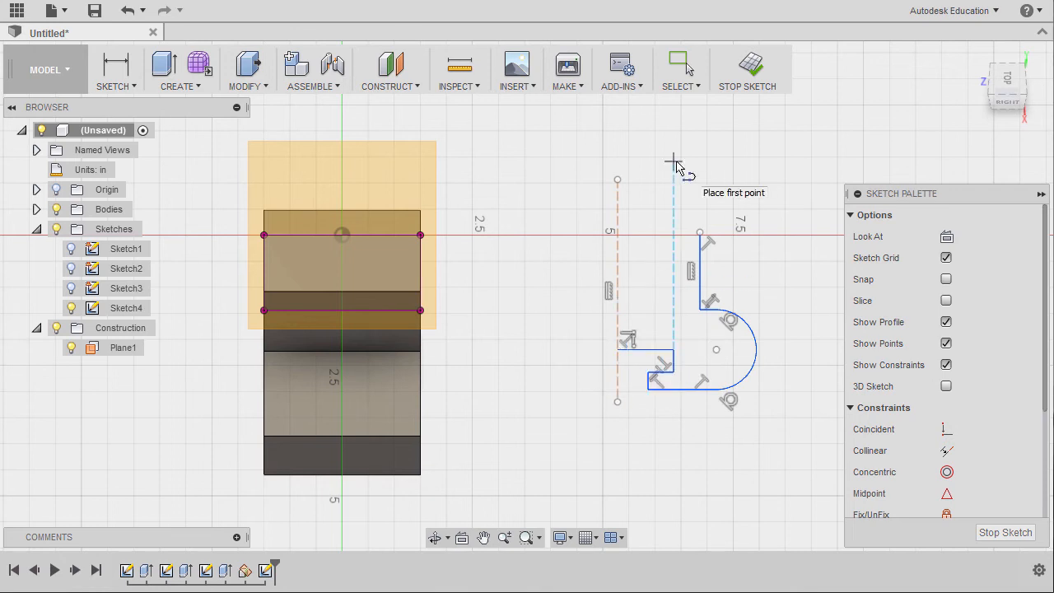
key(Escape)
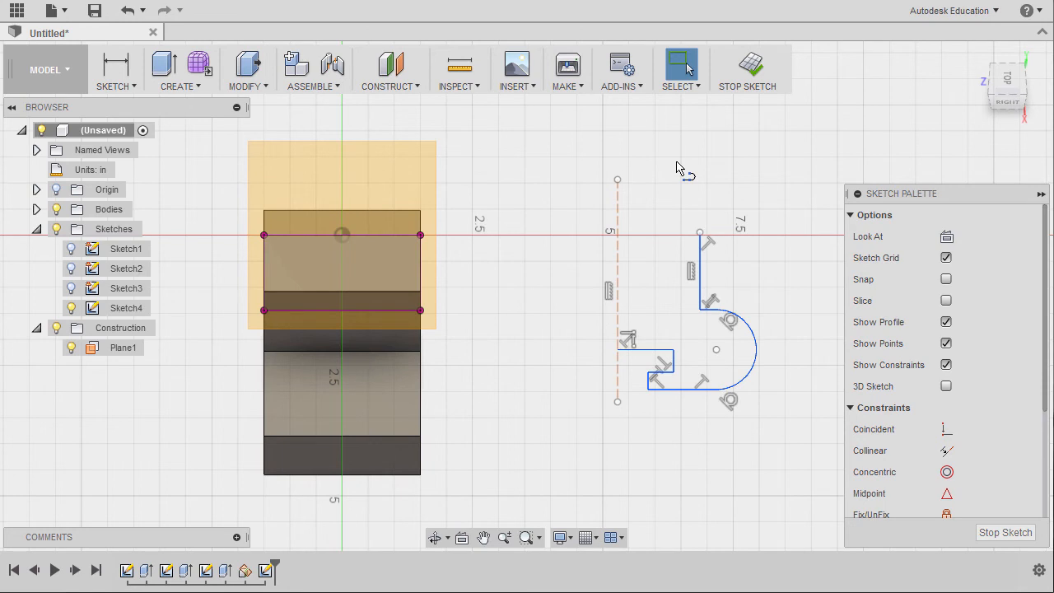
- Draw a 3-point arc from the construction line's upper end to the top of the profile's vertical line, tangent to it
key(s)
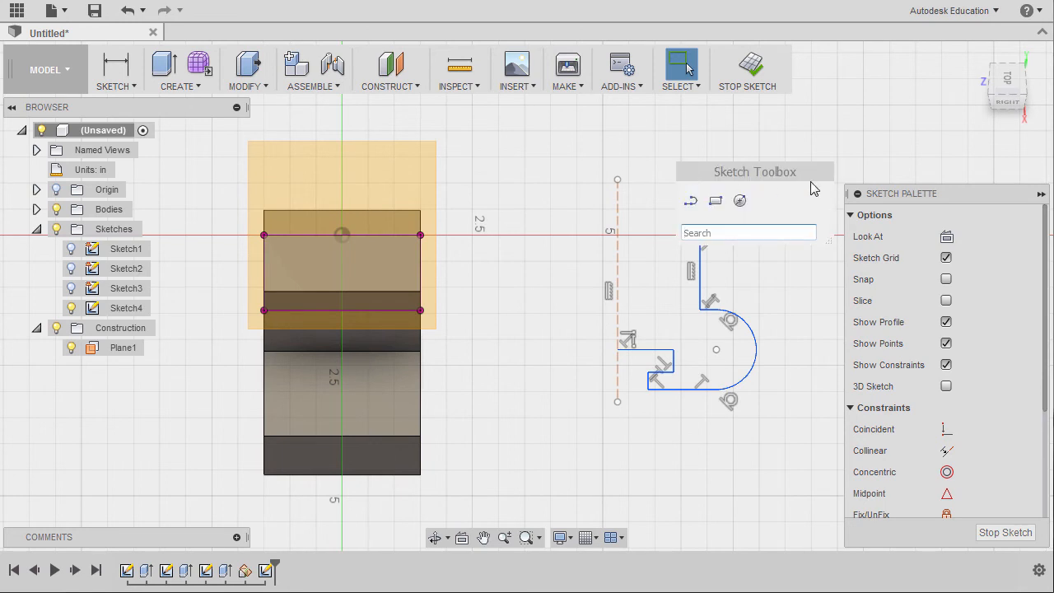
text(arc)
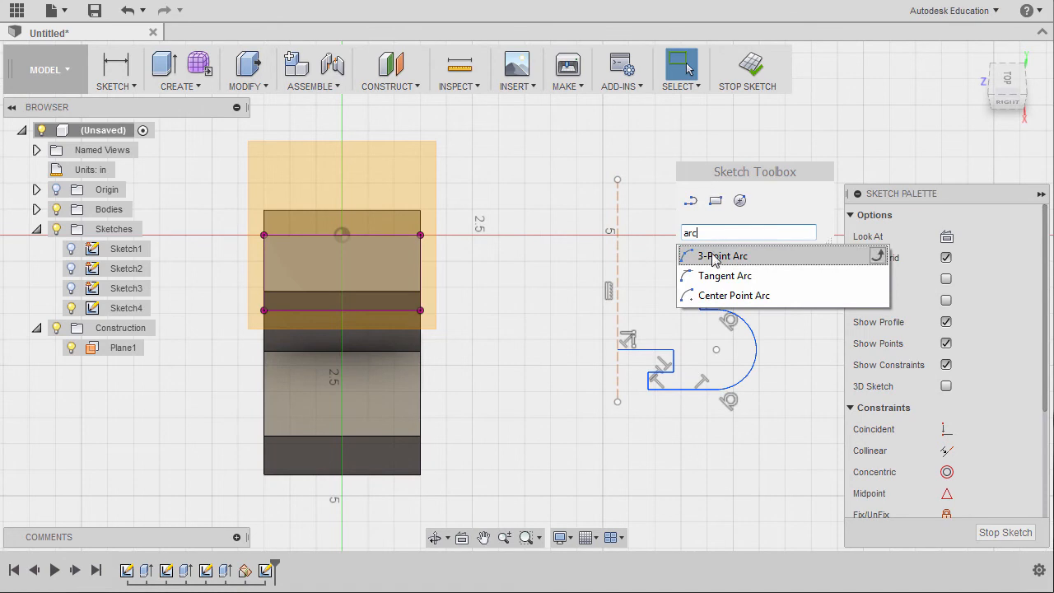
click(713, 257)
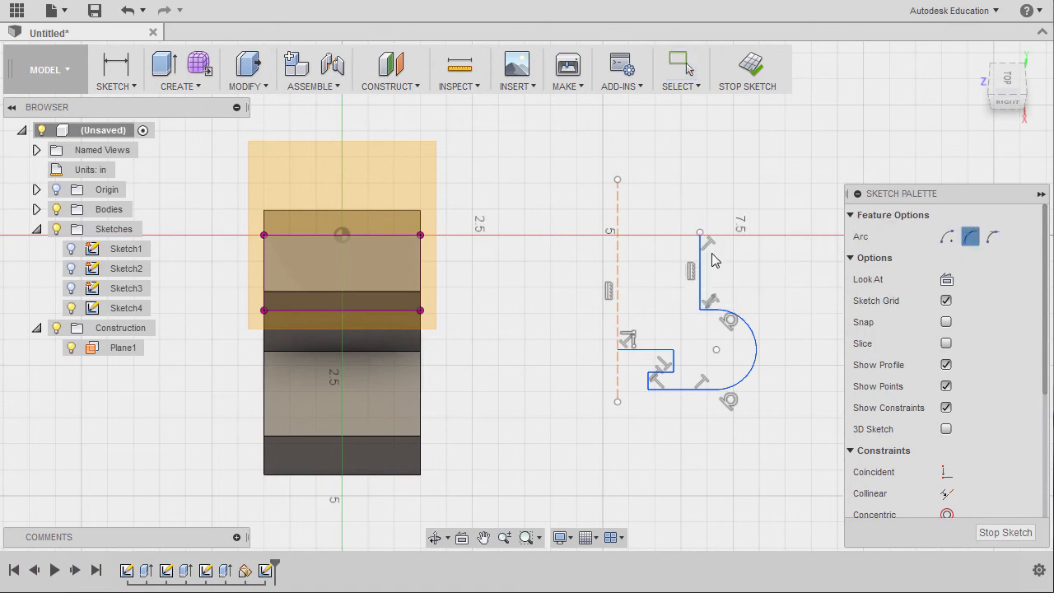
click(618, 180)
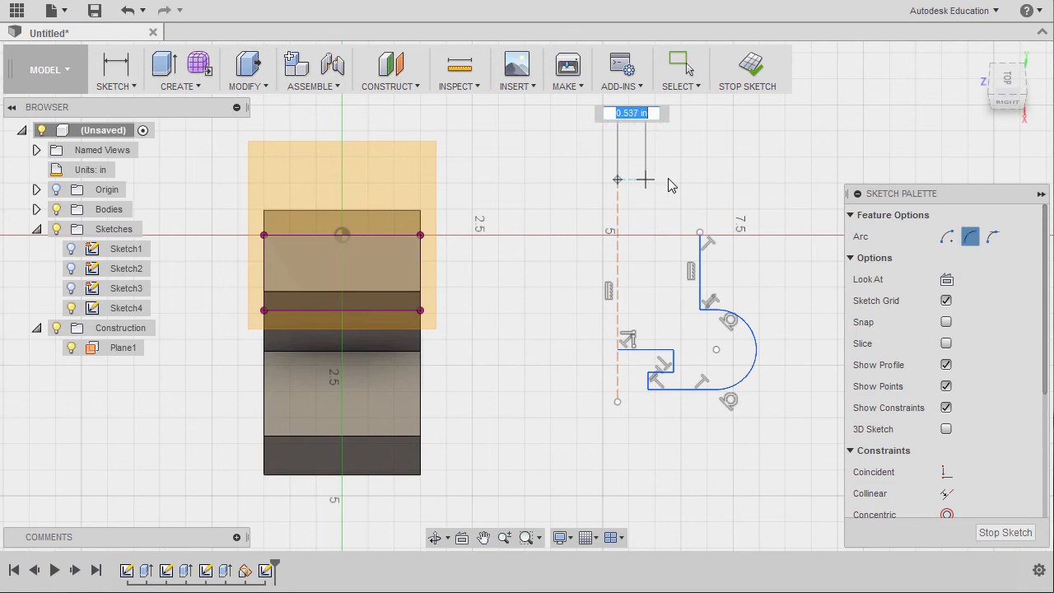
click(700, 233)
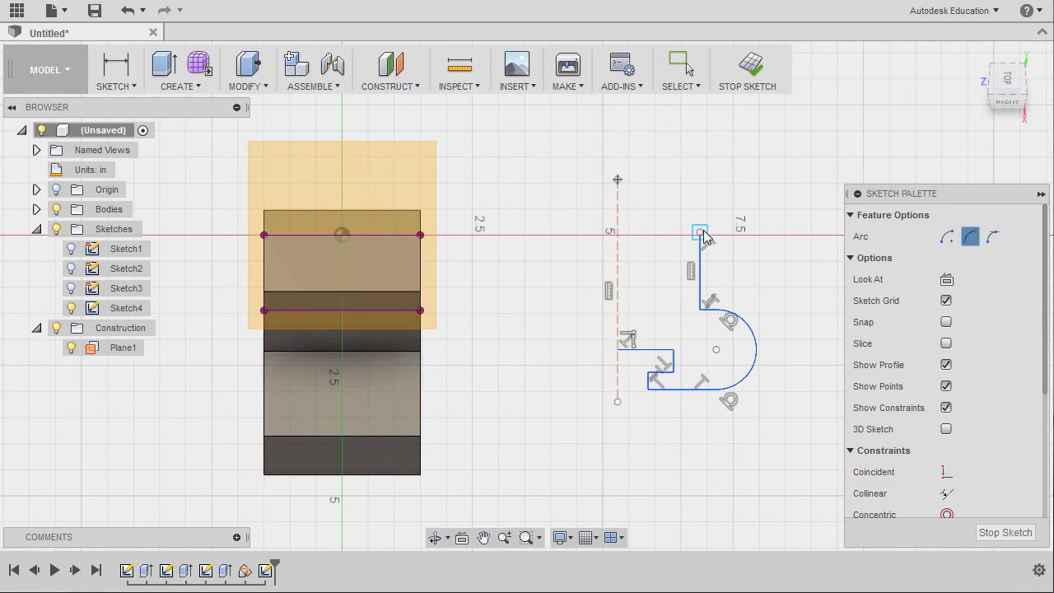
click(679, 195)
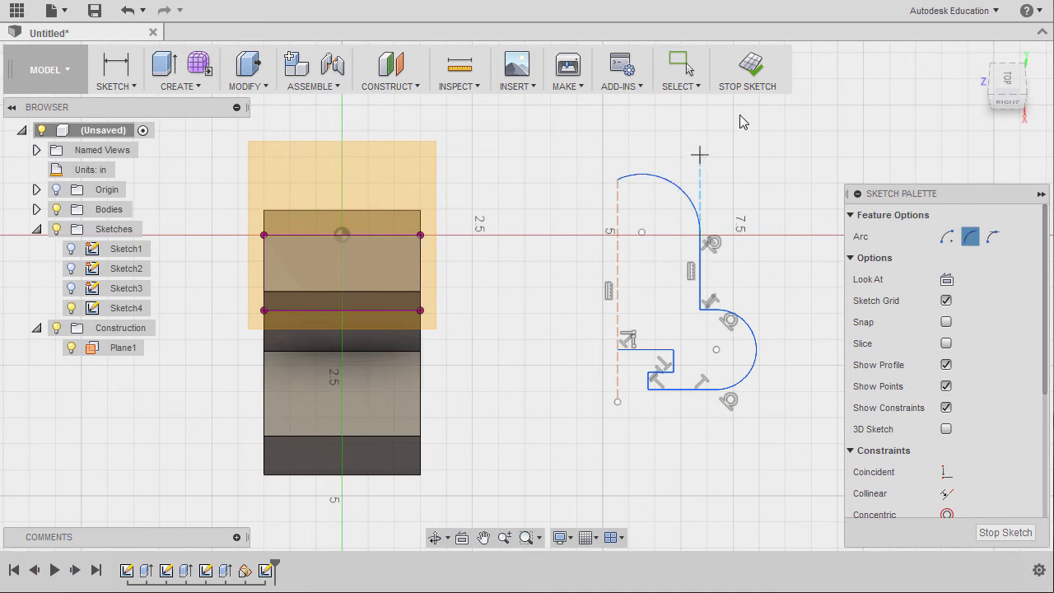
key(Escape)
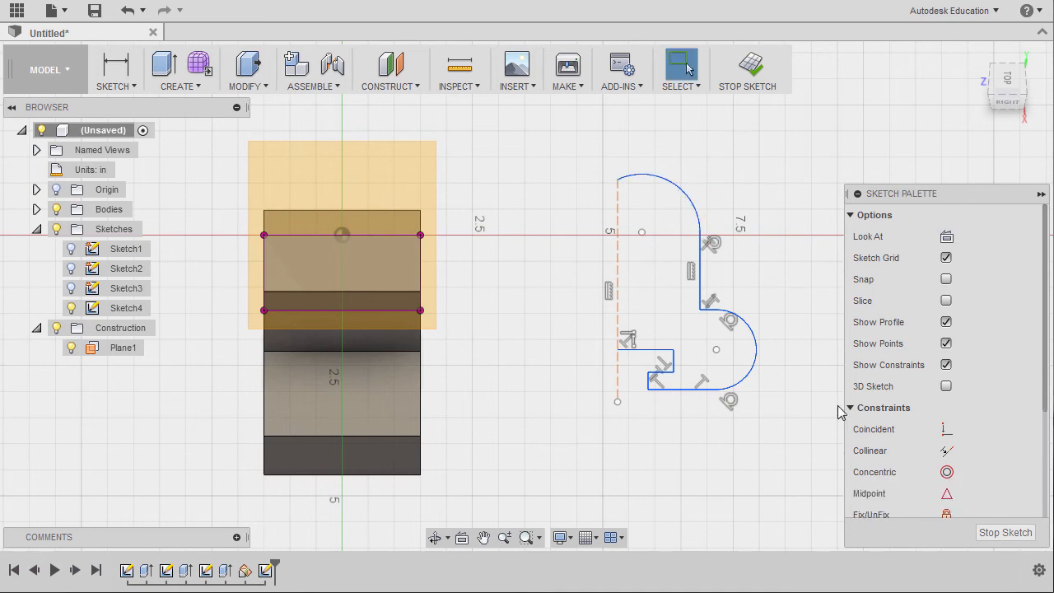
- Apply a Horizontal/Vertical constraint to level the construction line's lower endpoint with the profile's bottom notch corner
scroll(910, 455, down, 4)
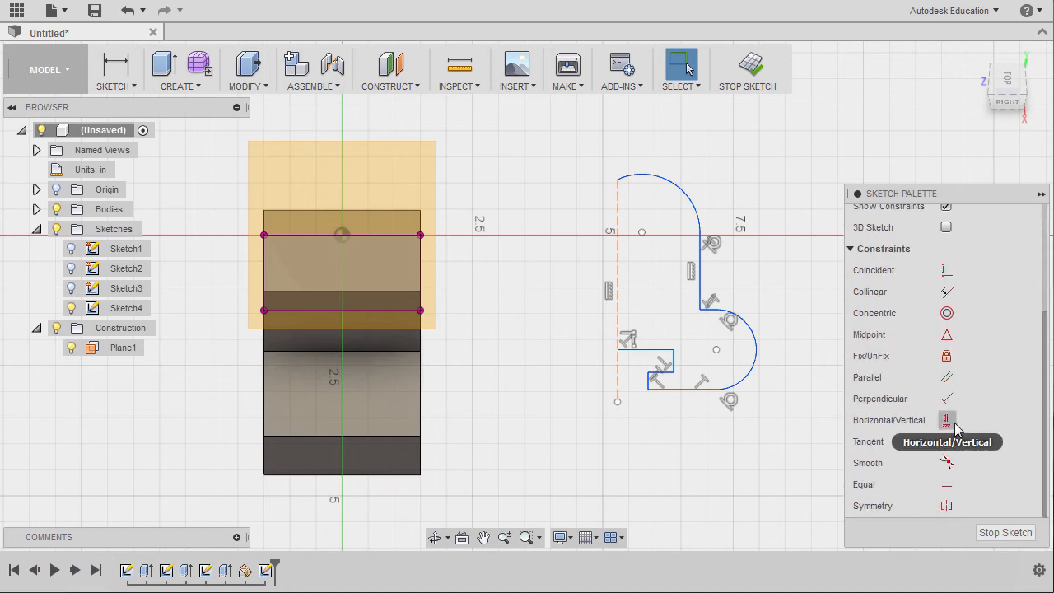
click(946, 422)
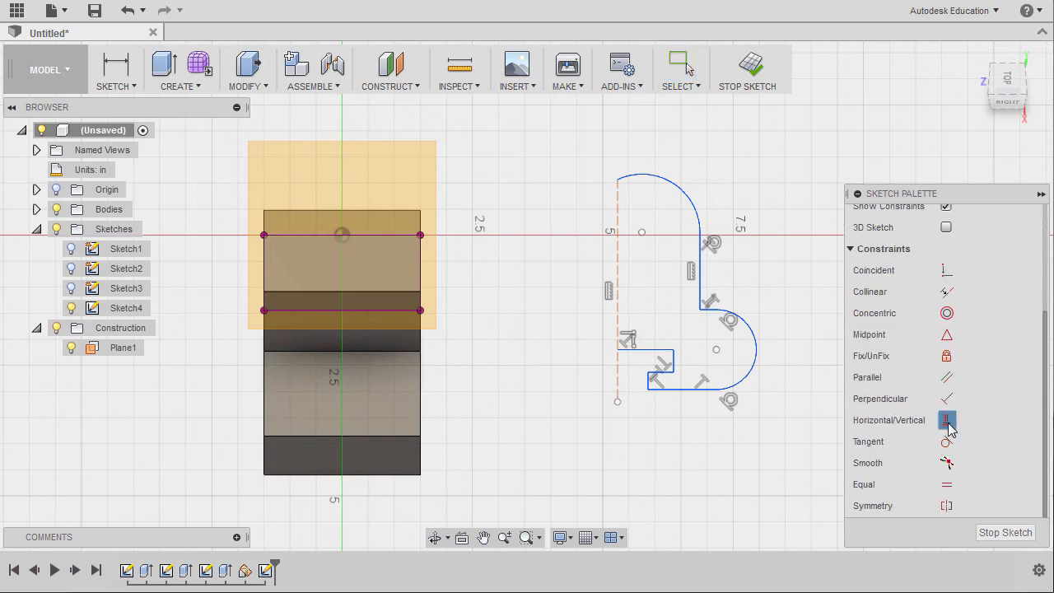
click(618, 402)
click(649, 389)
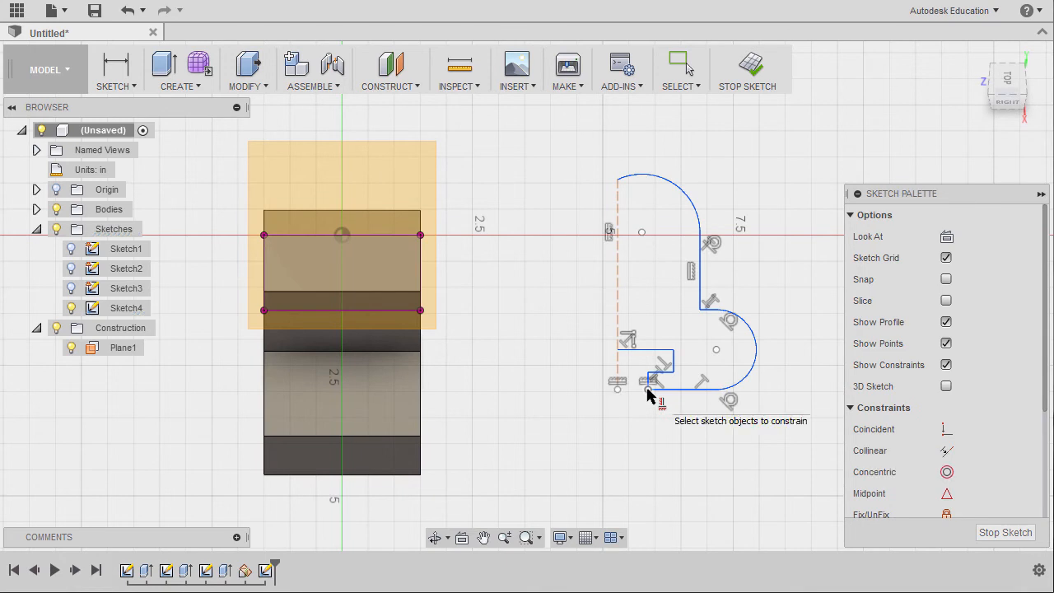
- Constrain the center point of the upper arc coincident with the vertical construction line
scroll(670, 384, up, 3)
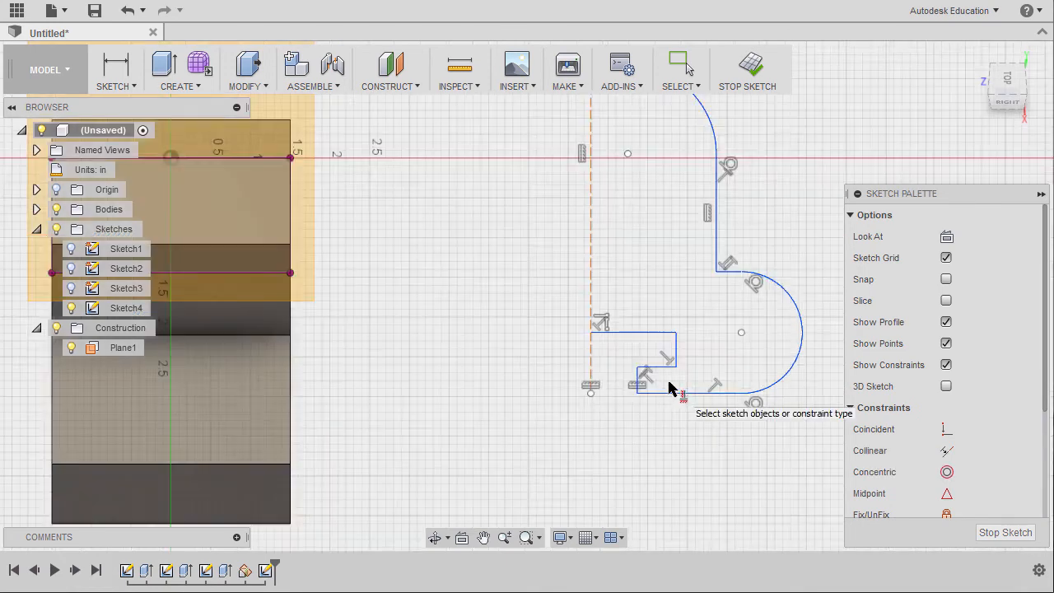
scroll(670, 380, down, 3)
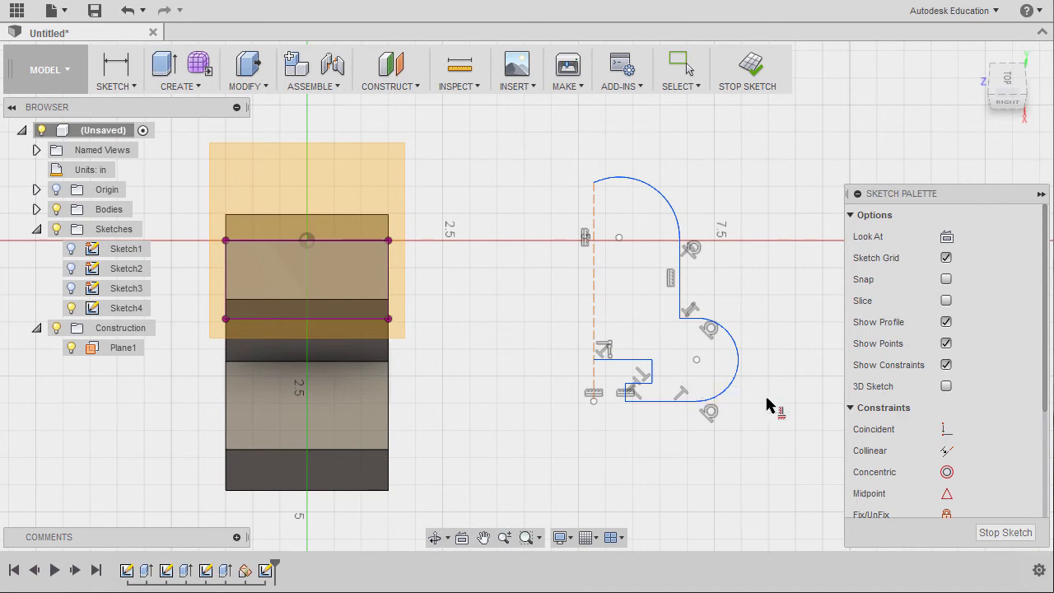
click(945, 431)
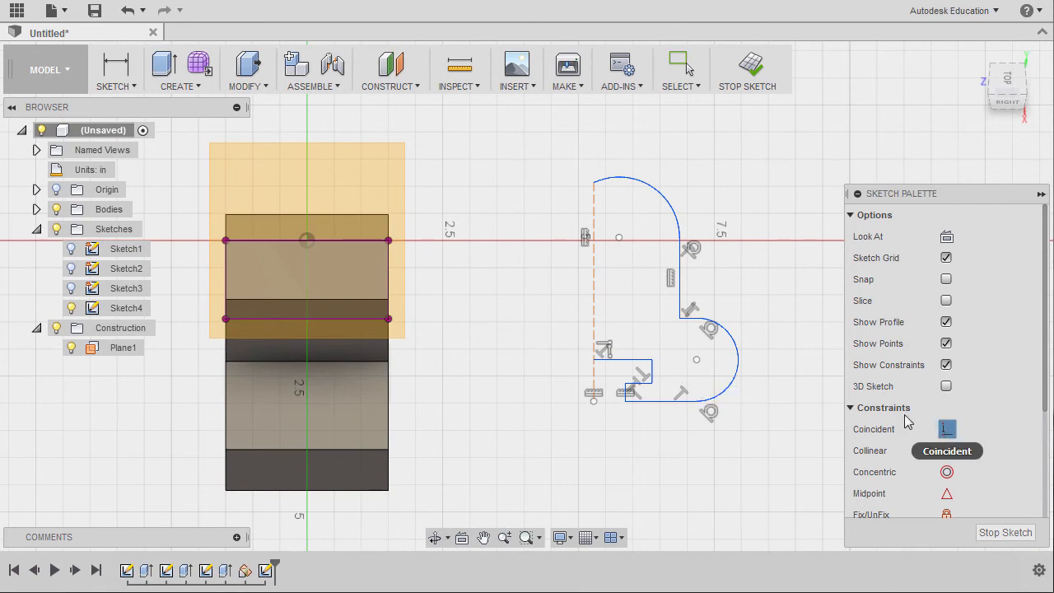
click(619, 239)
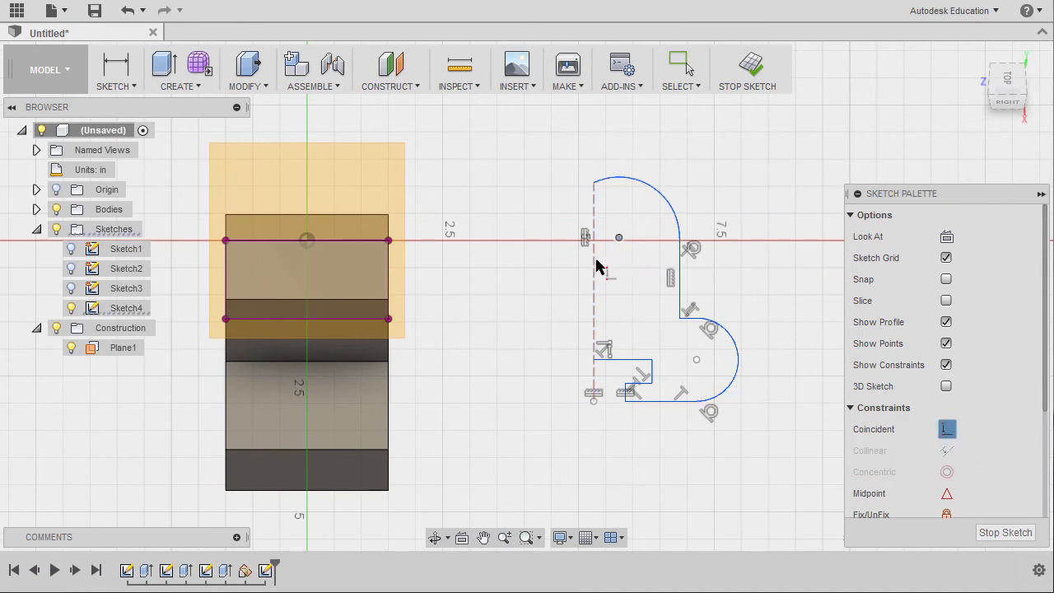
click(595, 265)
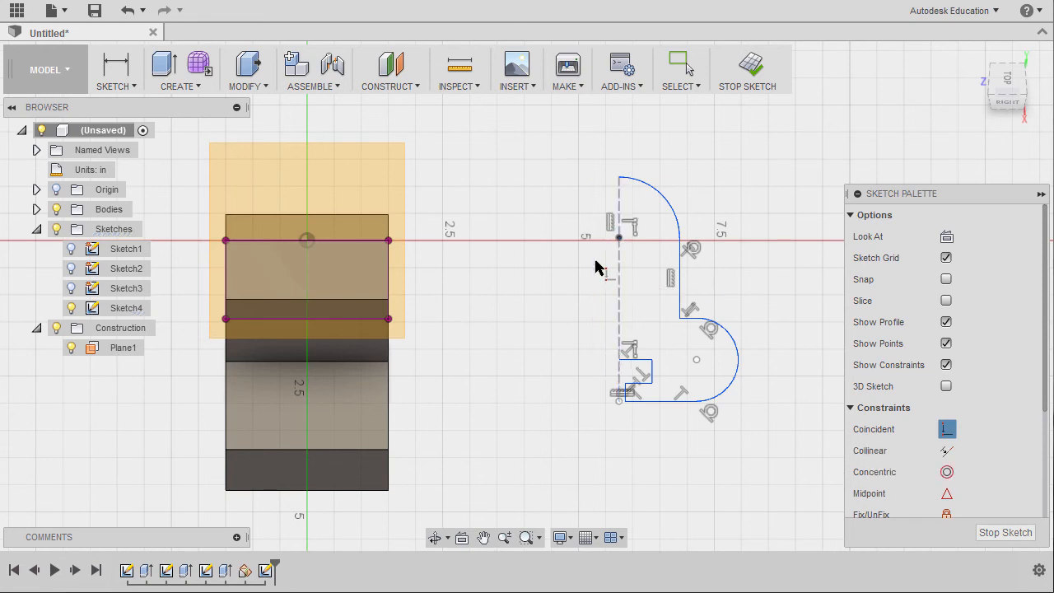
- Dimension the horizontal distance from the construction line to the center of the lower side arc as 1.88 in
scroll(623, 282, up, 3)
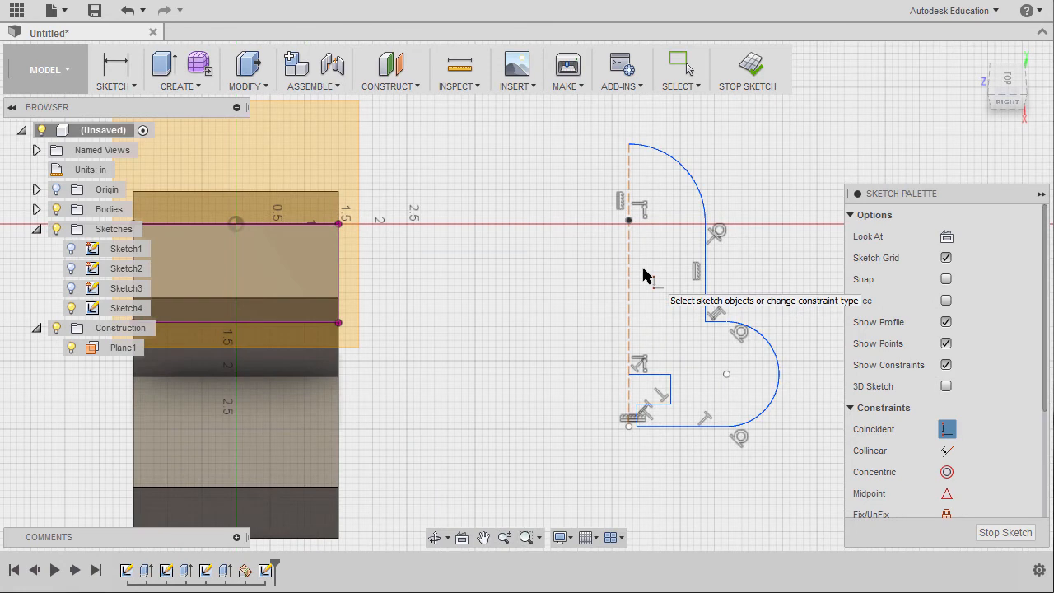
key(d)
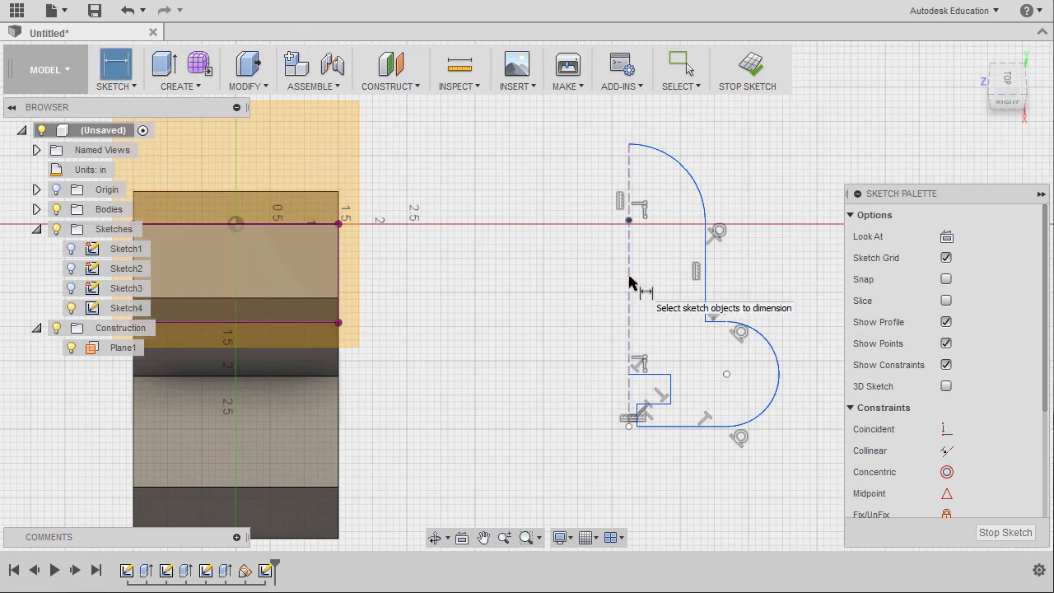
click(629, 282)
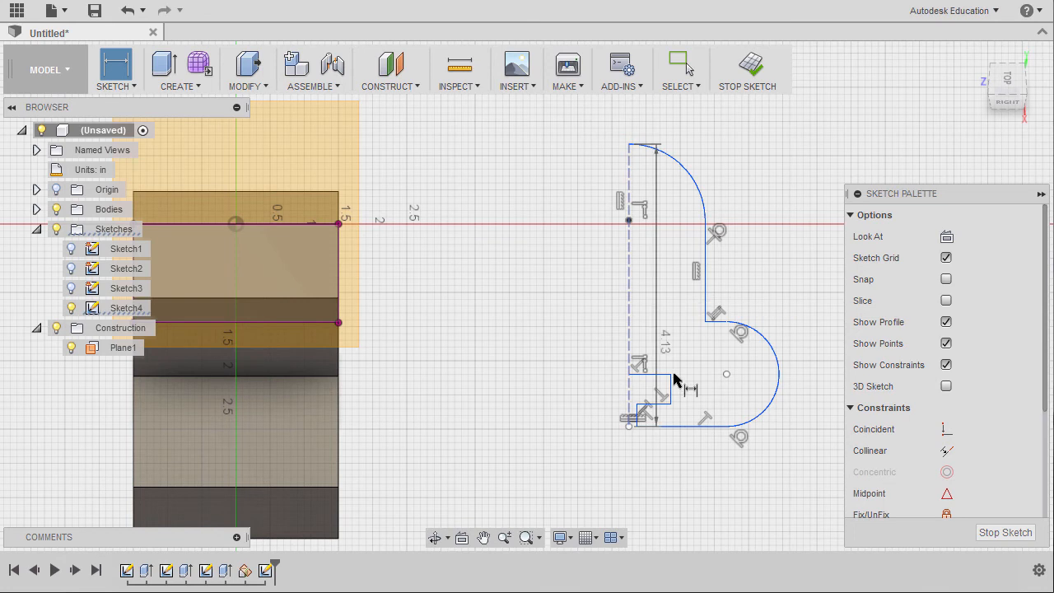
click(727, 374)
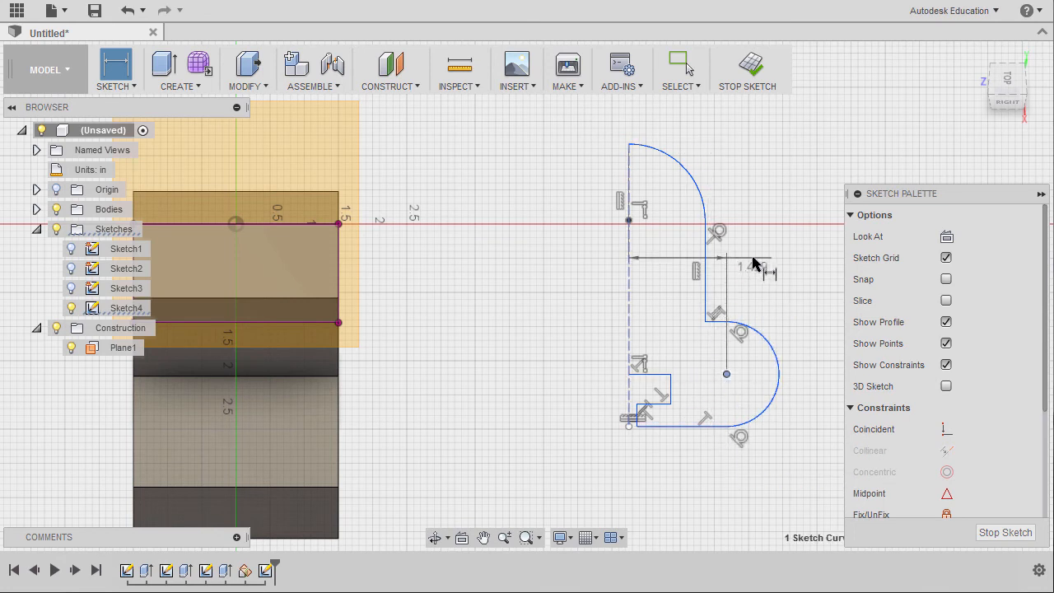
click(764, 277)
text(1)
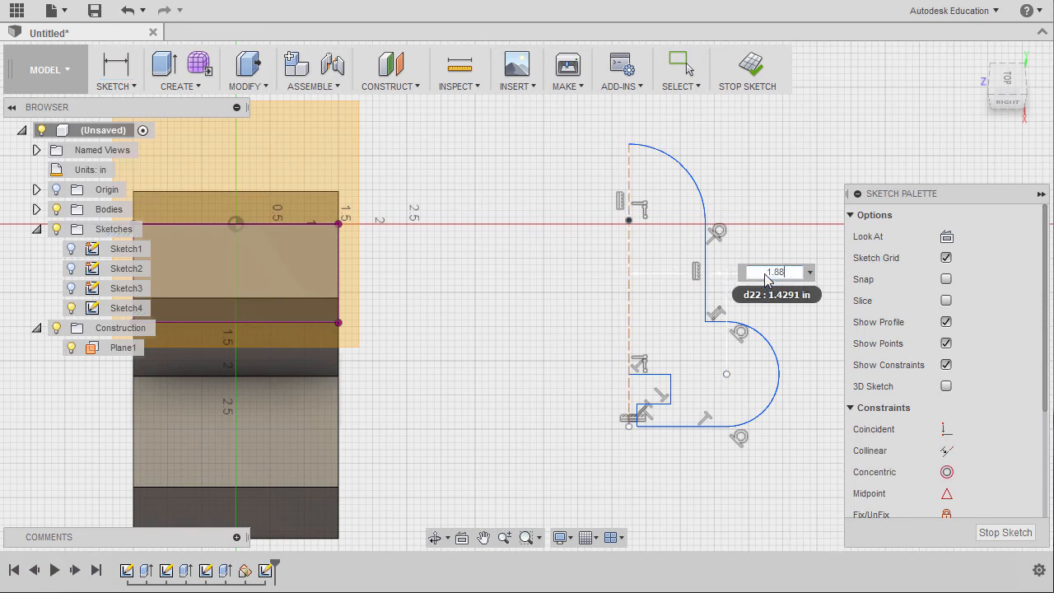
text(.88)
key(Return)
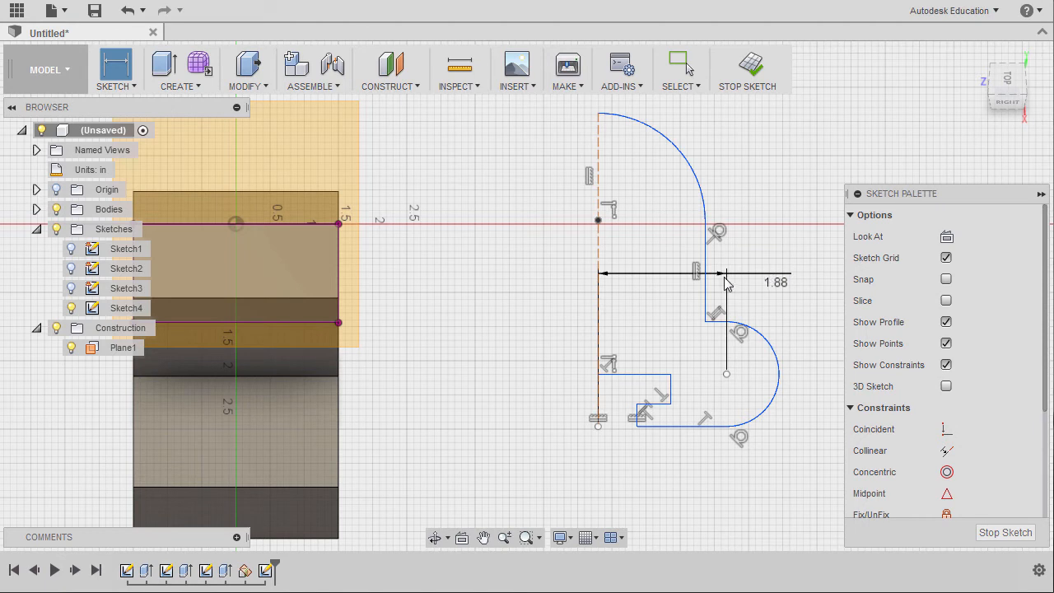
- Dimension the radius of the lower side arc as 0.81 in
mouse_move(811, 437)
right_down()
mouse_move(821, 216)
mouse_move(815, 298)
right_up()
click(775, 354)
click(796, 321)
key(BackSpace)
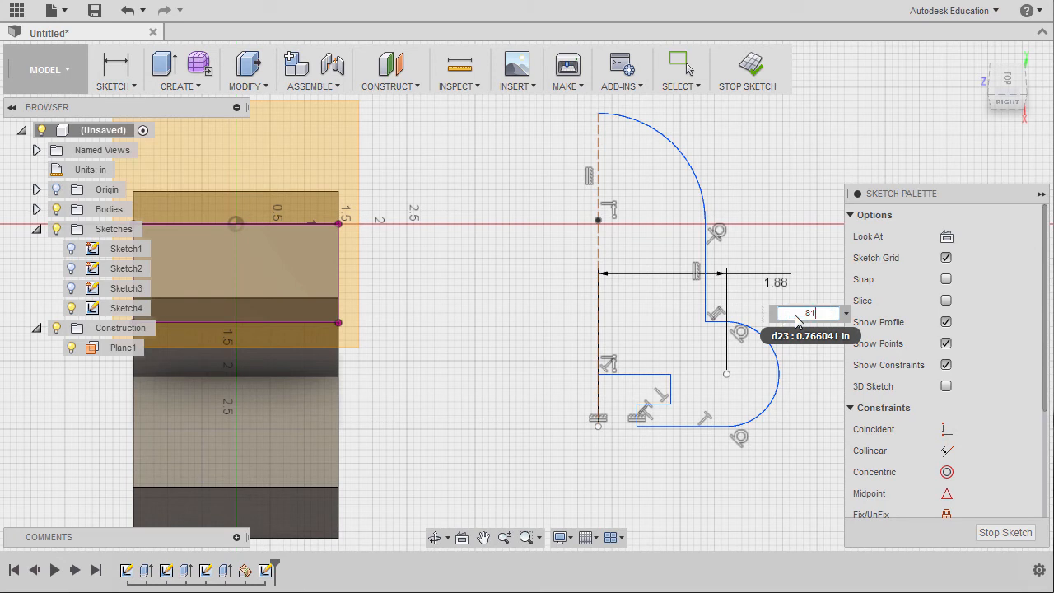
key(Return)
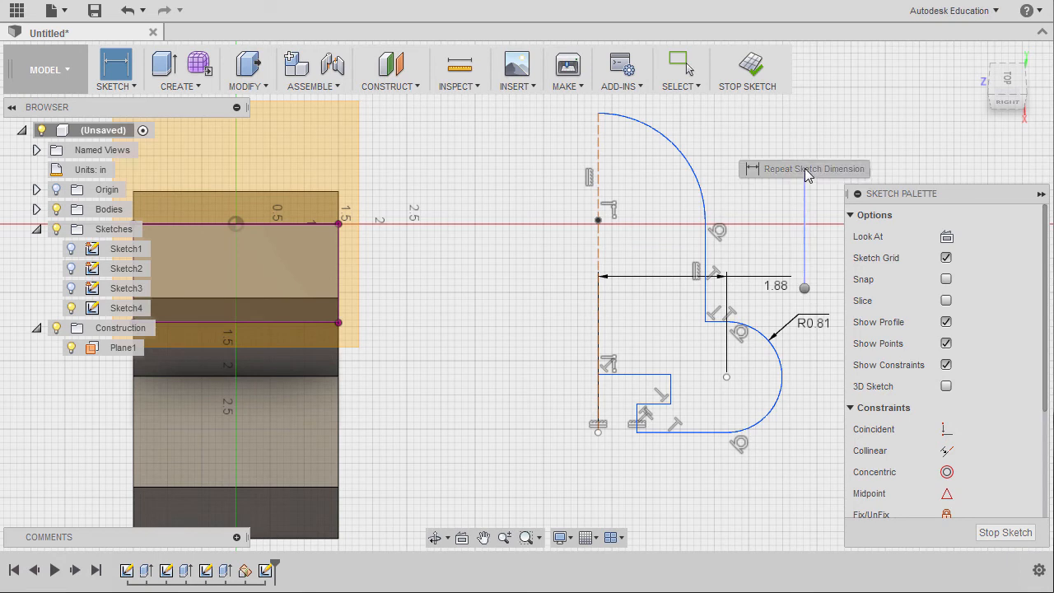
- Try to dimension the distance between the lower side arc's center and the profile's bottom line
click(726, 378)
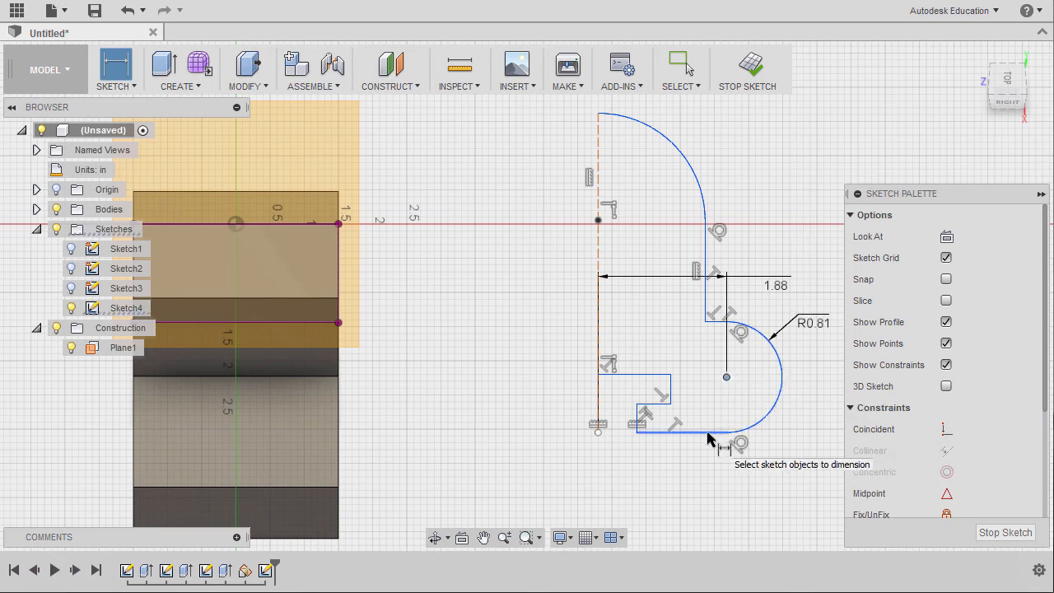
click(811, 416)
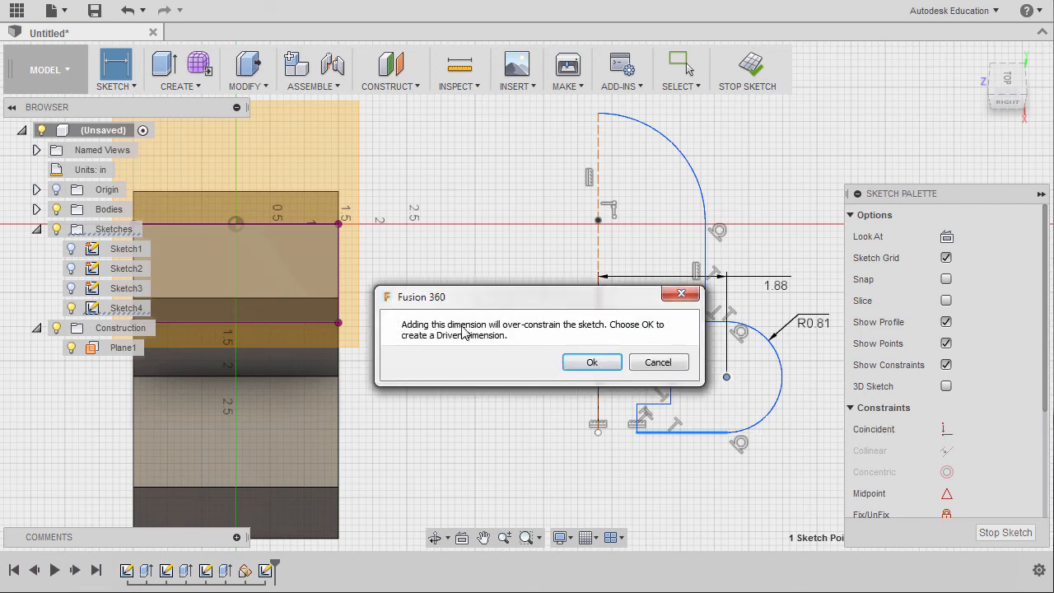
click(658, 363)
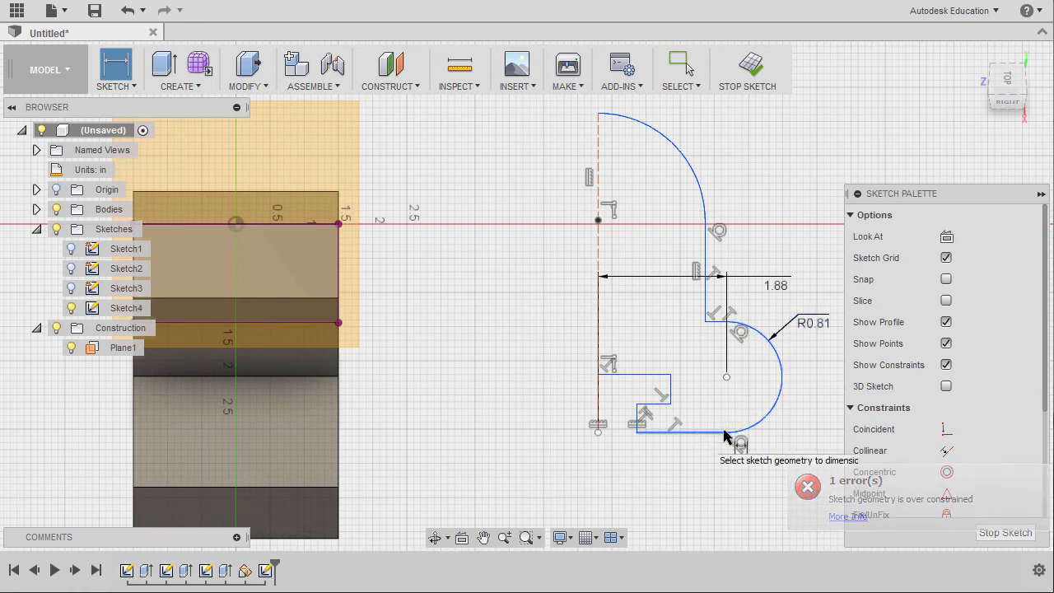
middle_drag(721, 429, 690, 436)
scroll(693, 436, up, 1)
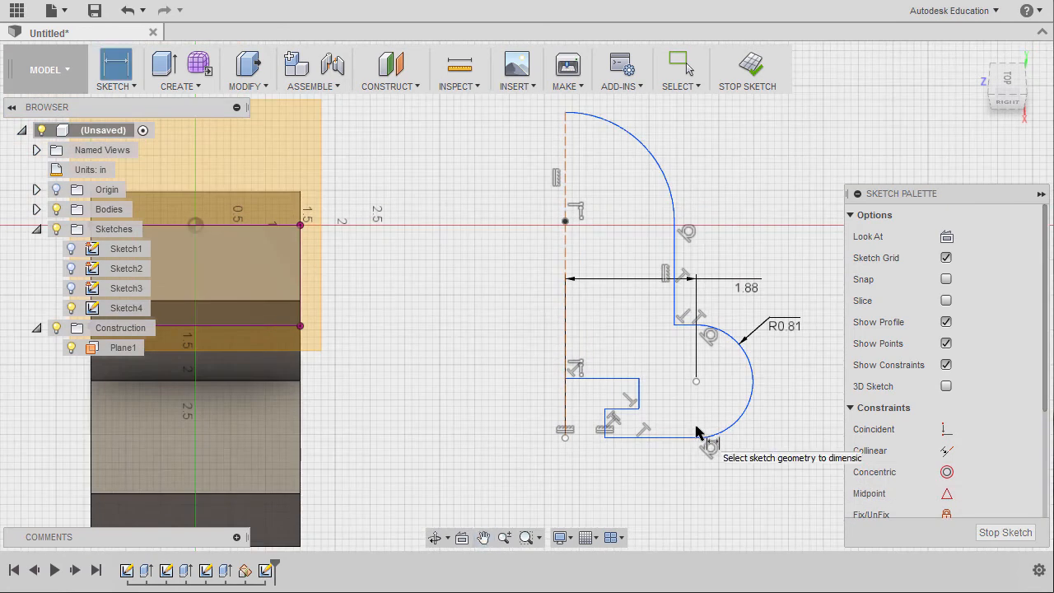
- Dimension the horizontal distance from the construction line to the notch's lower short vertical line as 0.63 in
click(565, 409)
click(605, 427)
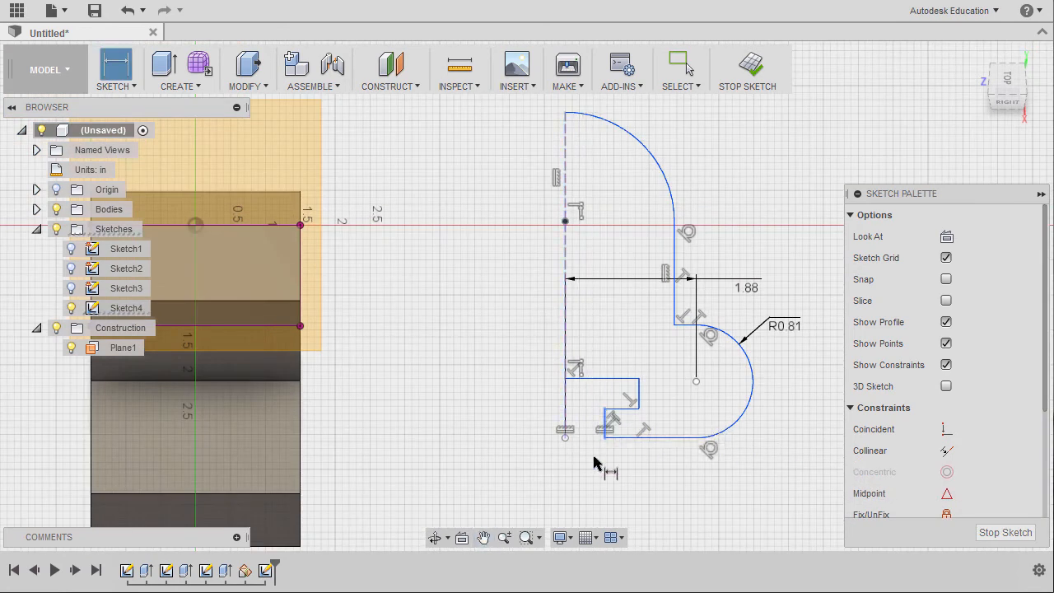
click(589, 487)
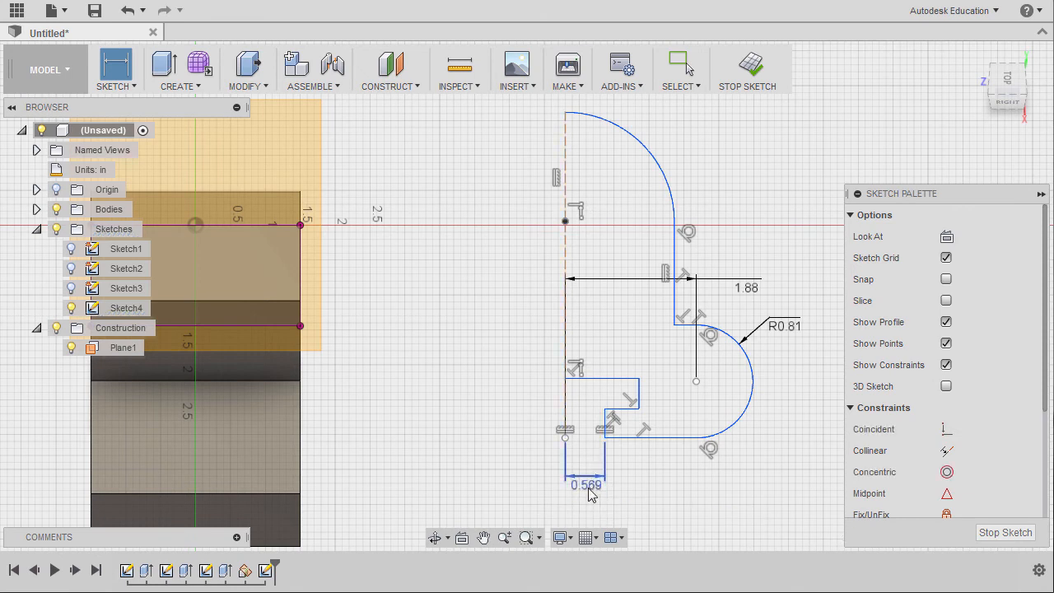
key(Escape)
double_click(587, 486)
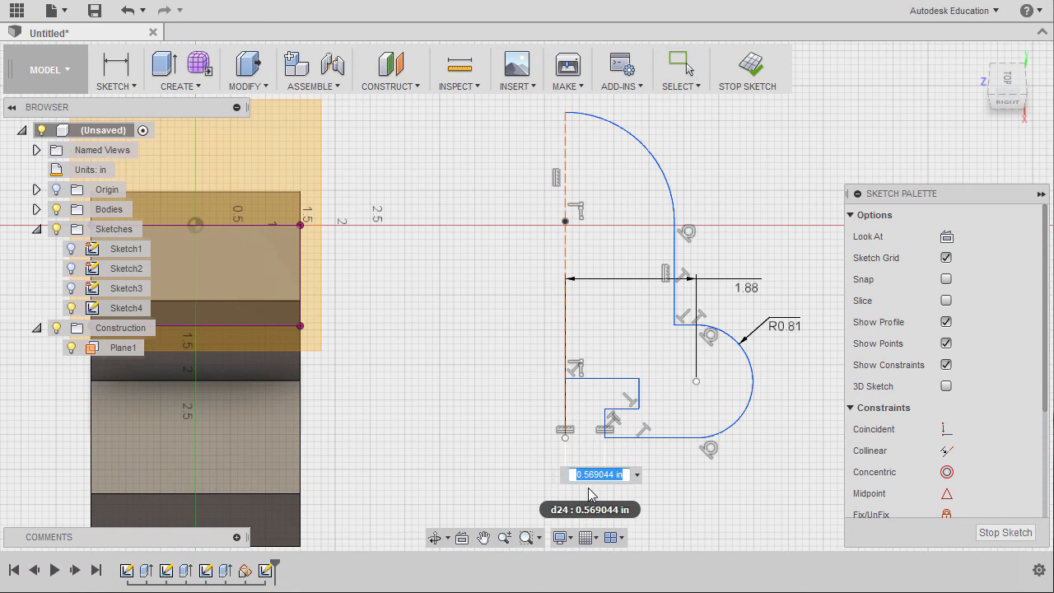
key(BackSpace)
text(.63)
key(Return)
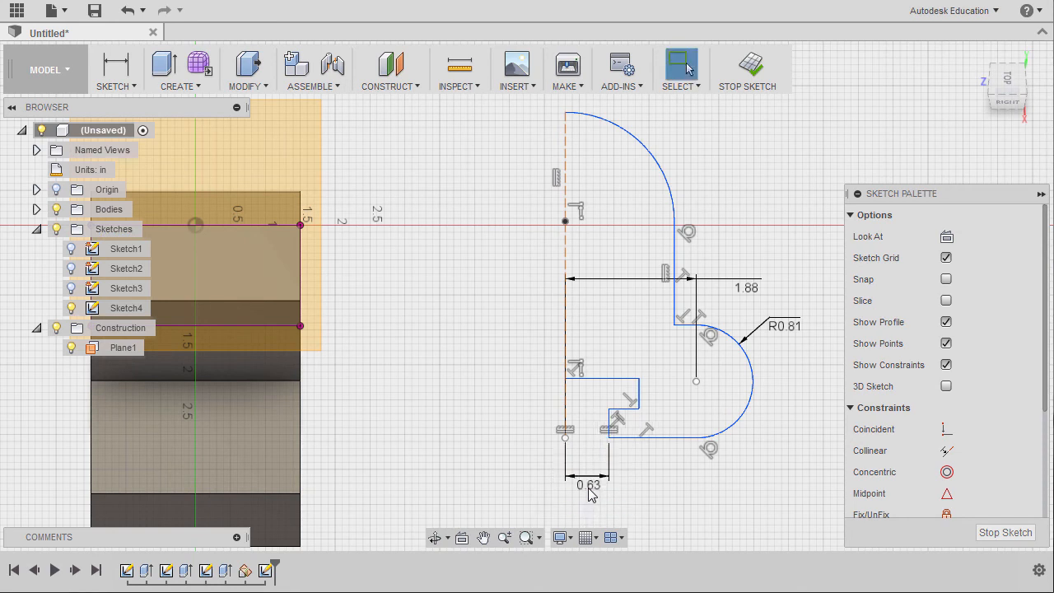
- Dimension the horizontal distance from the construction line to the notch's upper short vertical line as 1 in
key(d)
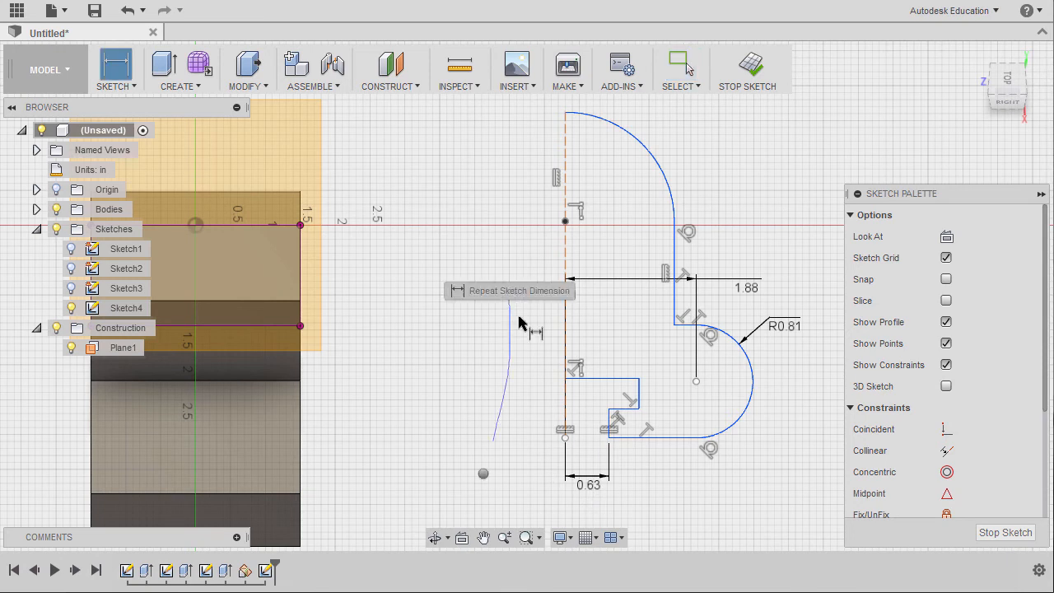
click(566, 354)
click(638, 398)
click(603, 348)
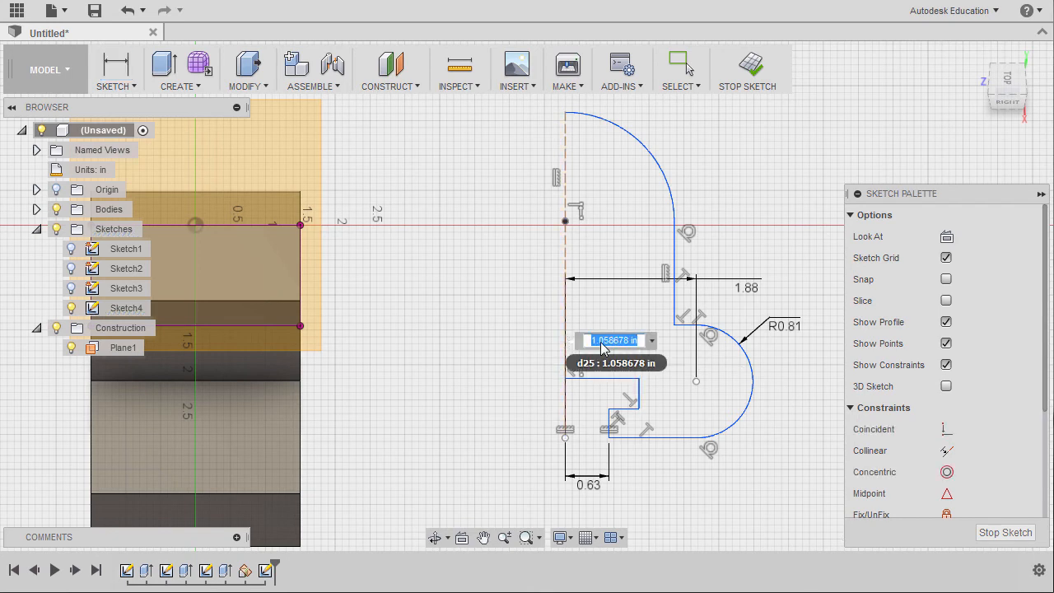
text(1)
key(Return)
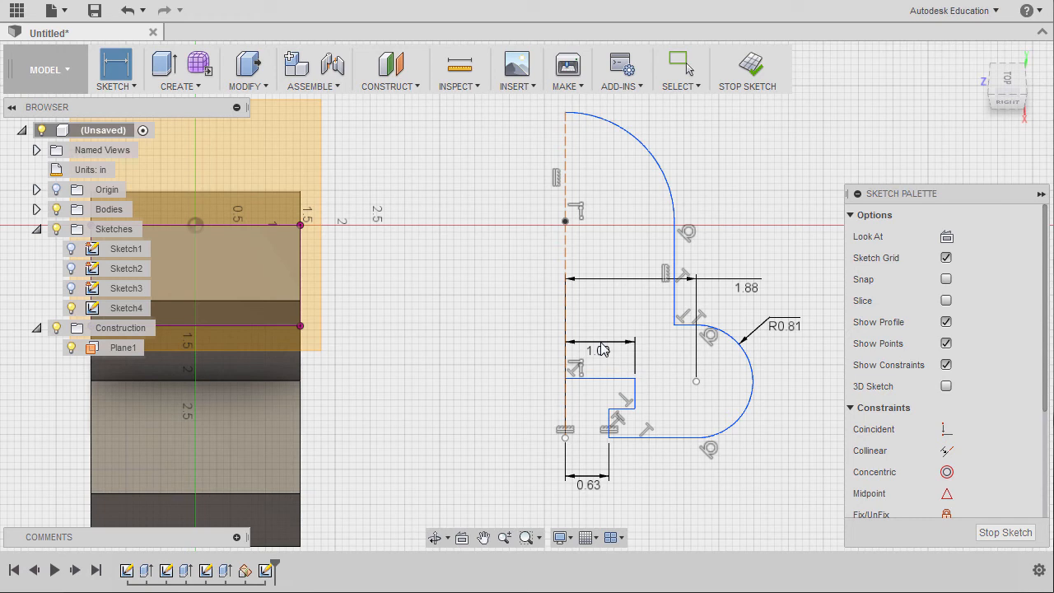
- Dimension the vertical distance between the notch's top line and the profile's bottom line as 0.69 in
right_drag(514, 419, 517, 333)
click(610, 381)
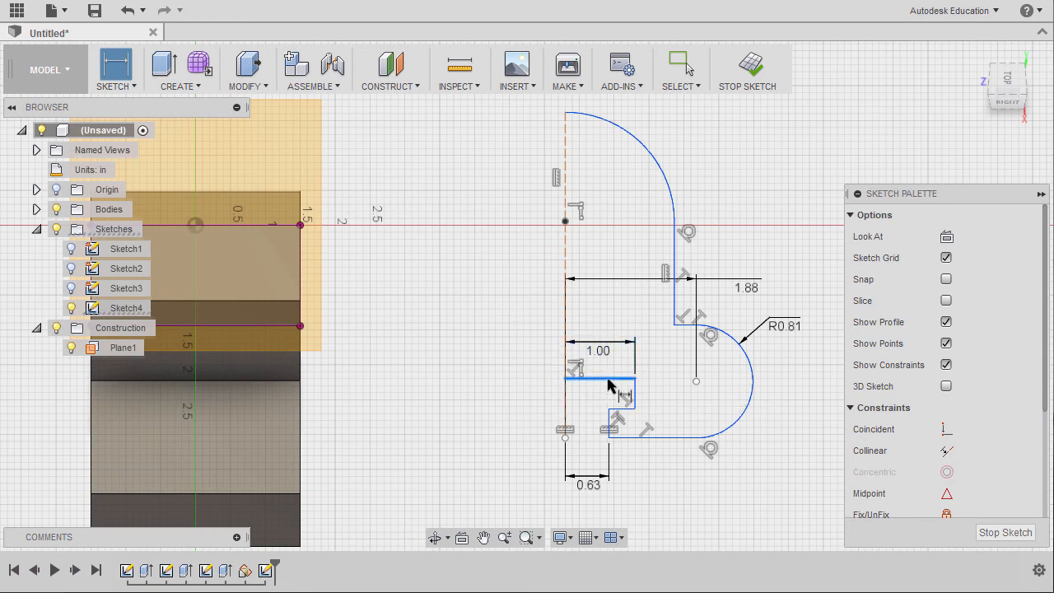
click(638, 437)
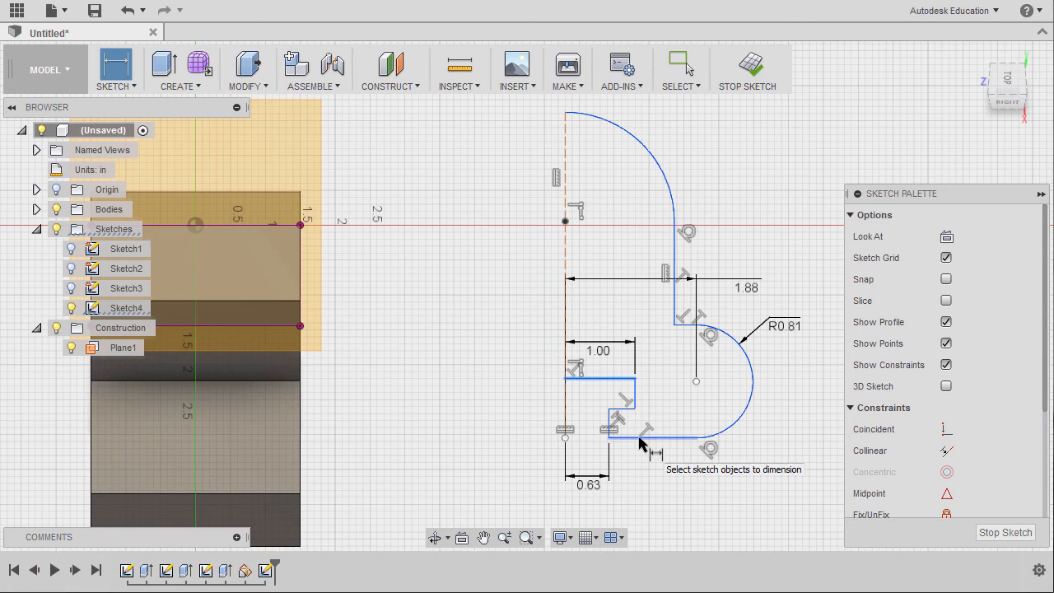
click(513, 407)
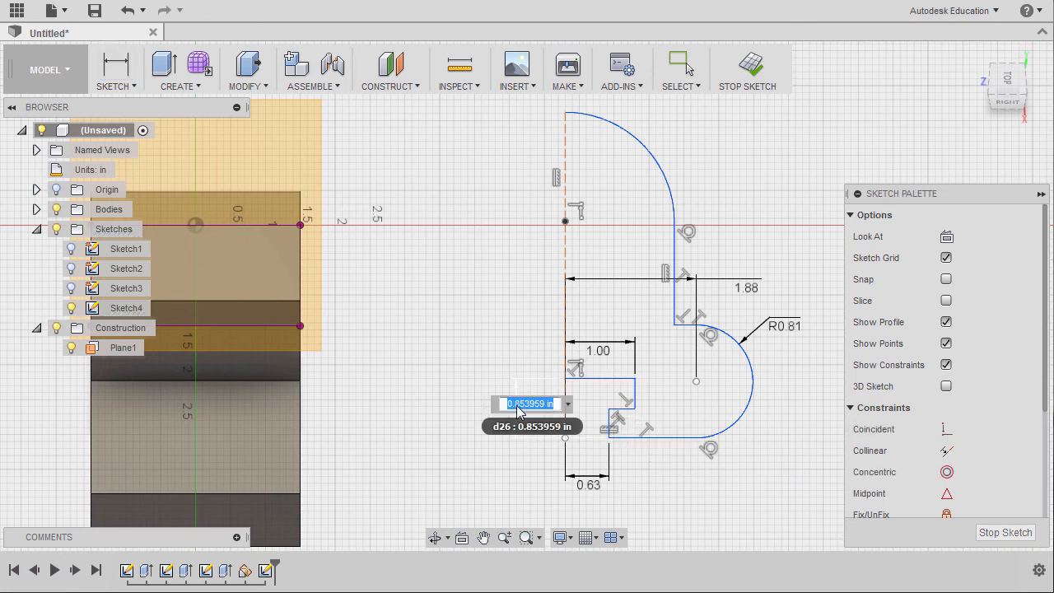
key(BackSpace)
text(.69)
key(Return)
key(Escape)
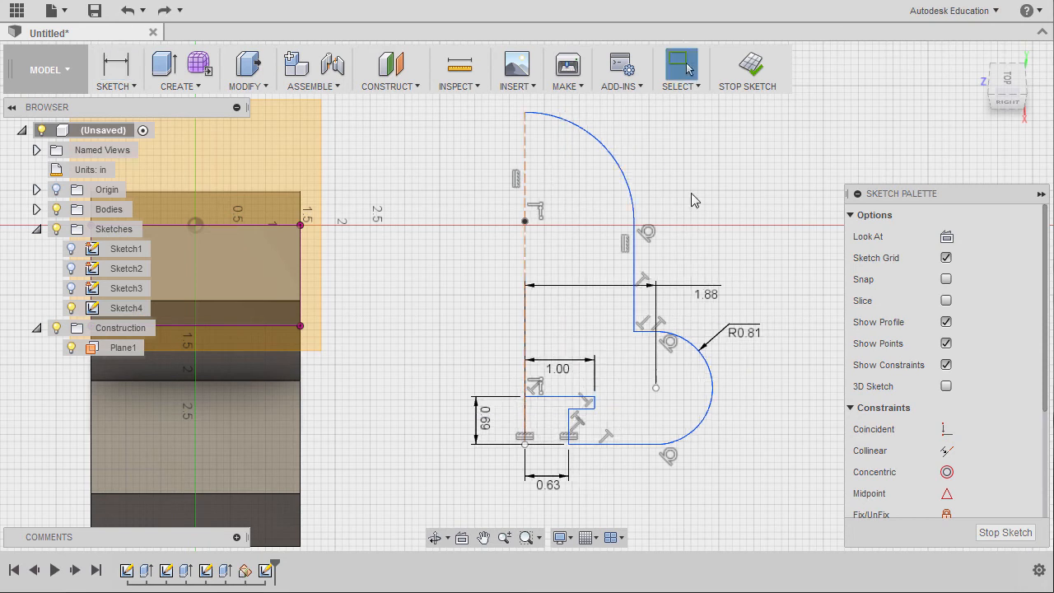
- Dimension the radius of the large upper arc as 1.5 in
key(d)
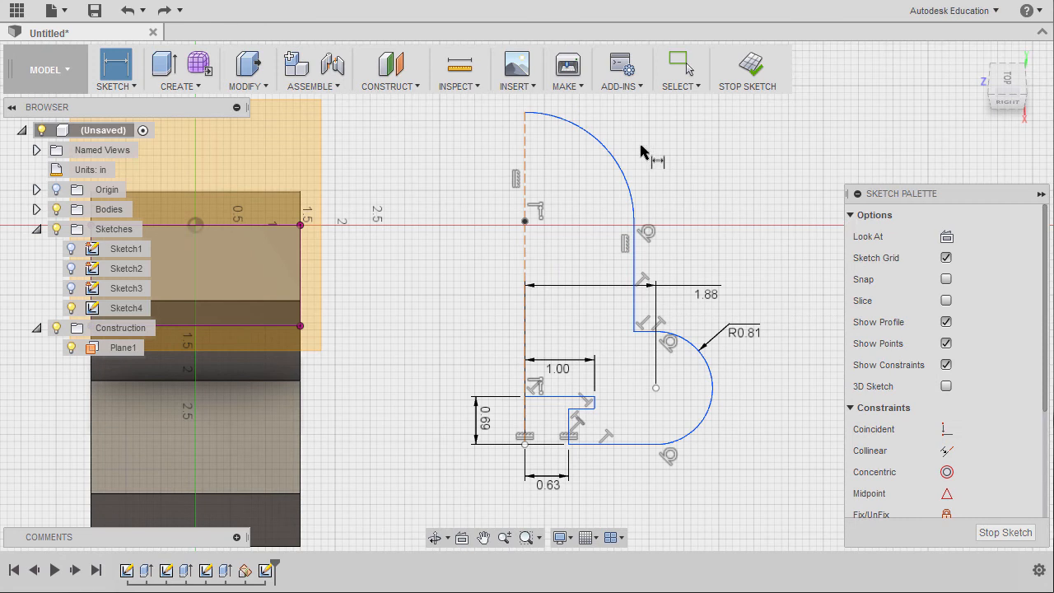
click(615, 155)
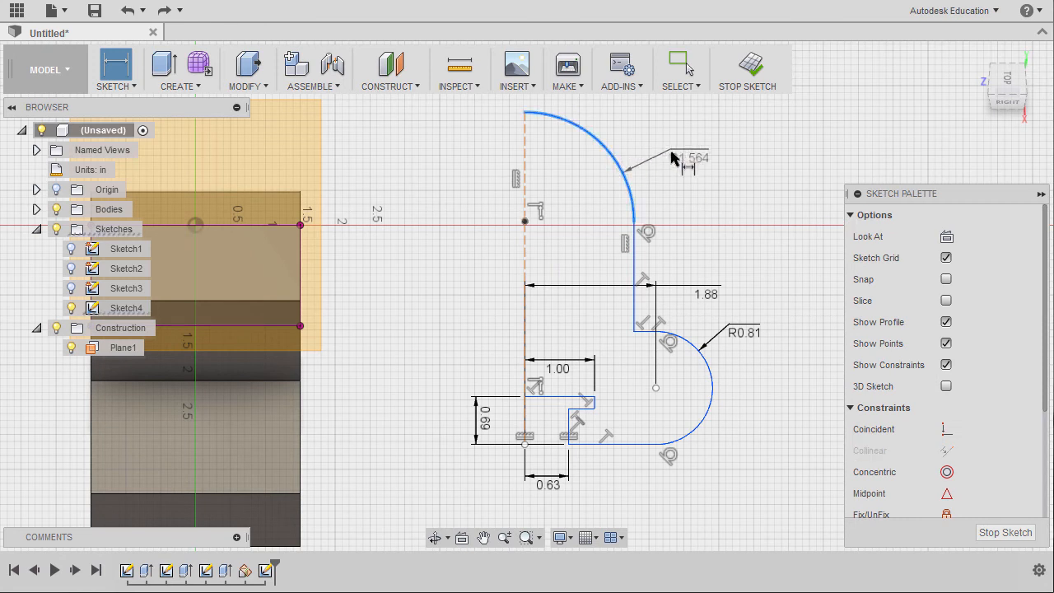
click(682, 154)
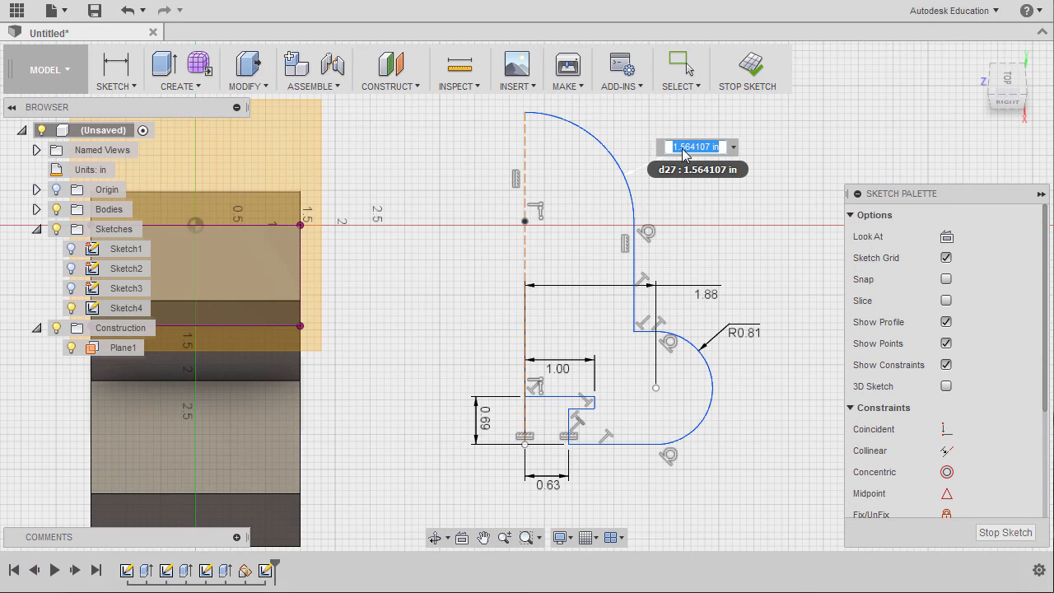
text(1.5)
key(Return)
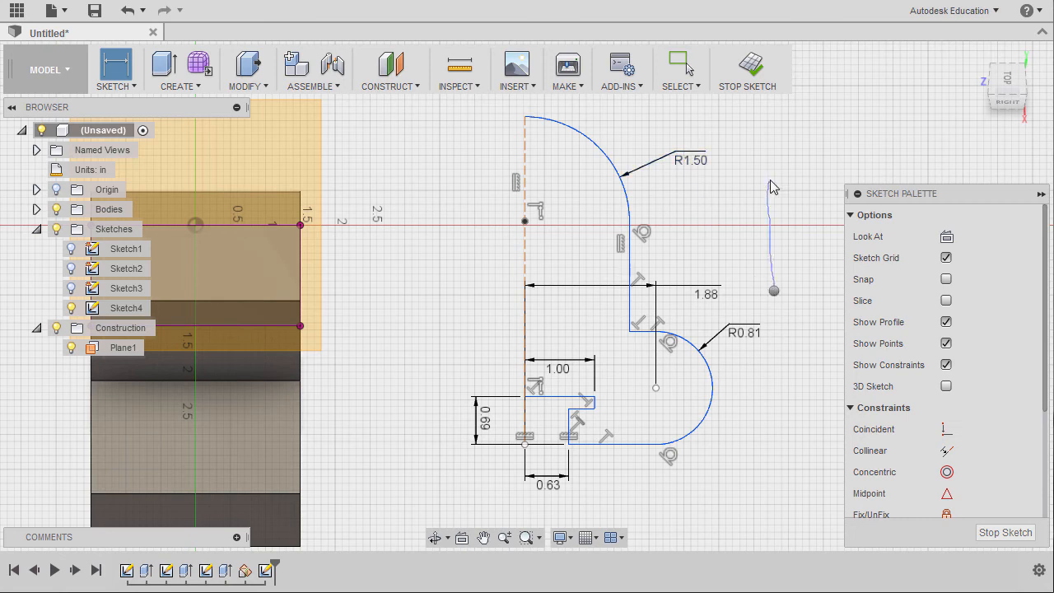
- Dimension the vertical distance from the upper arc's center to the bottom endpoint of the construction line as 3.81 in
click(527, 222)
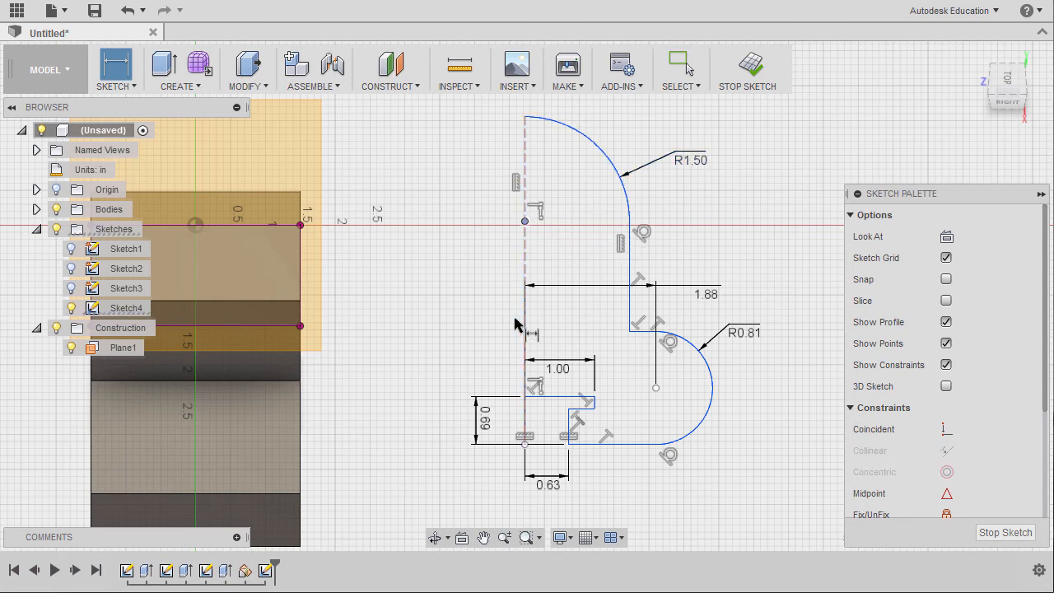
click(526, 446)
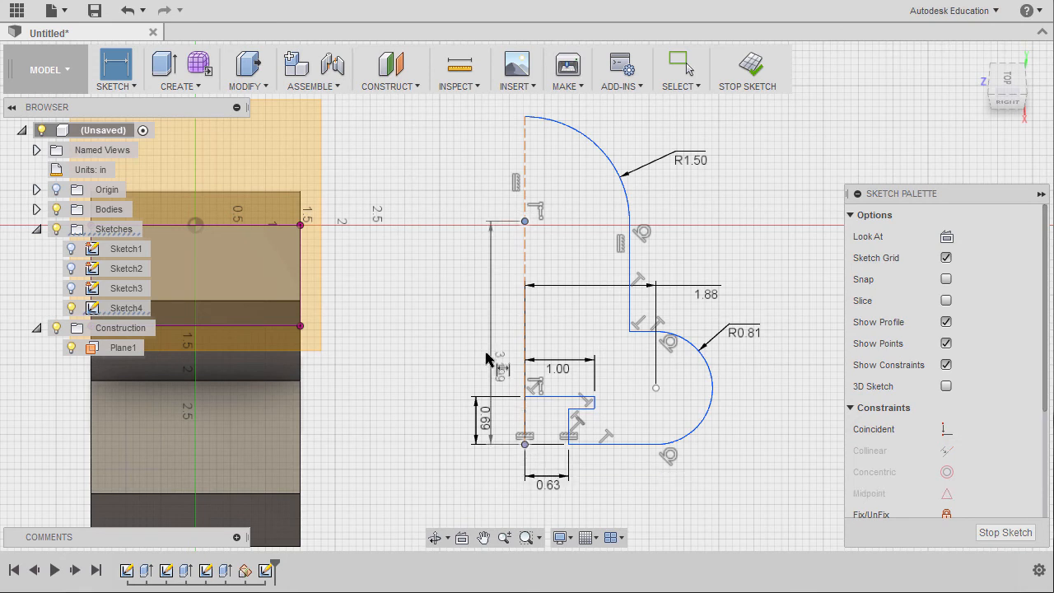
click(431, 321)
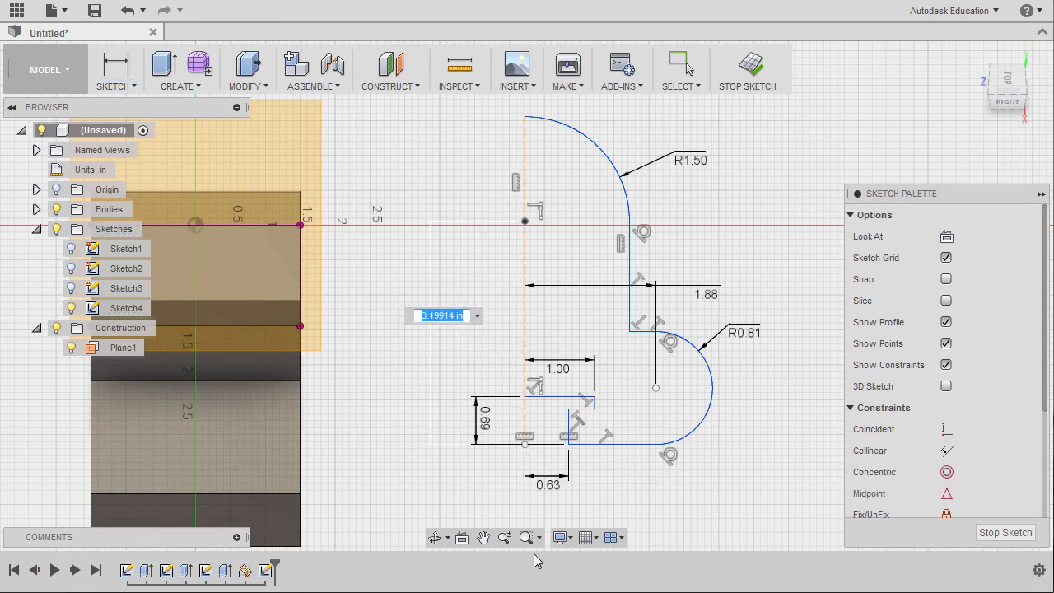
text(3.81)
key(Return)
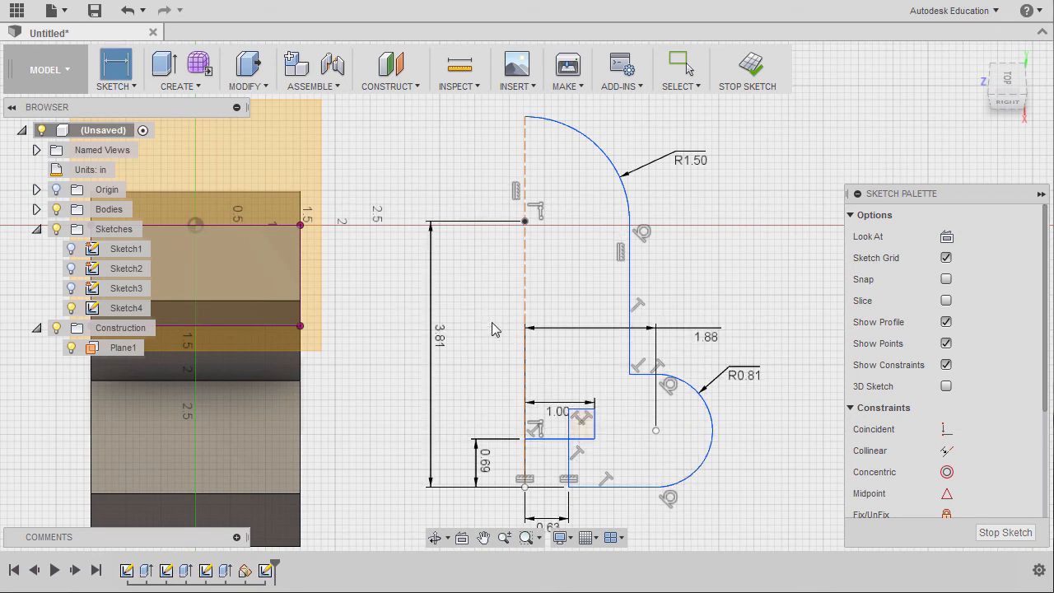
key(Escape)
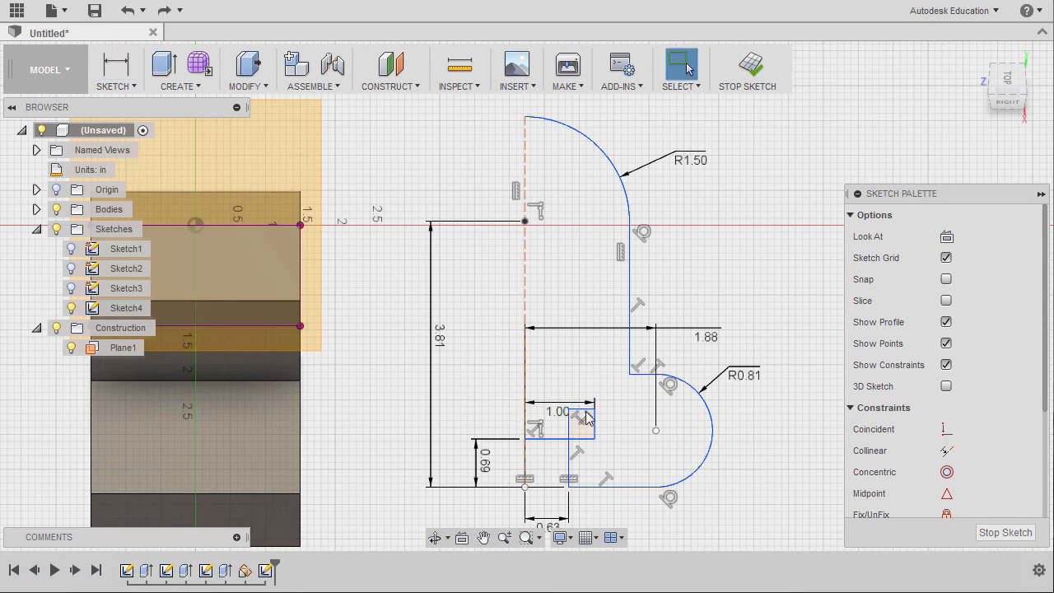
- Move the notch's short horizontal ledge line back down between the notch's top line and the profile's bottom line
scroll(586, 420, up, 3)
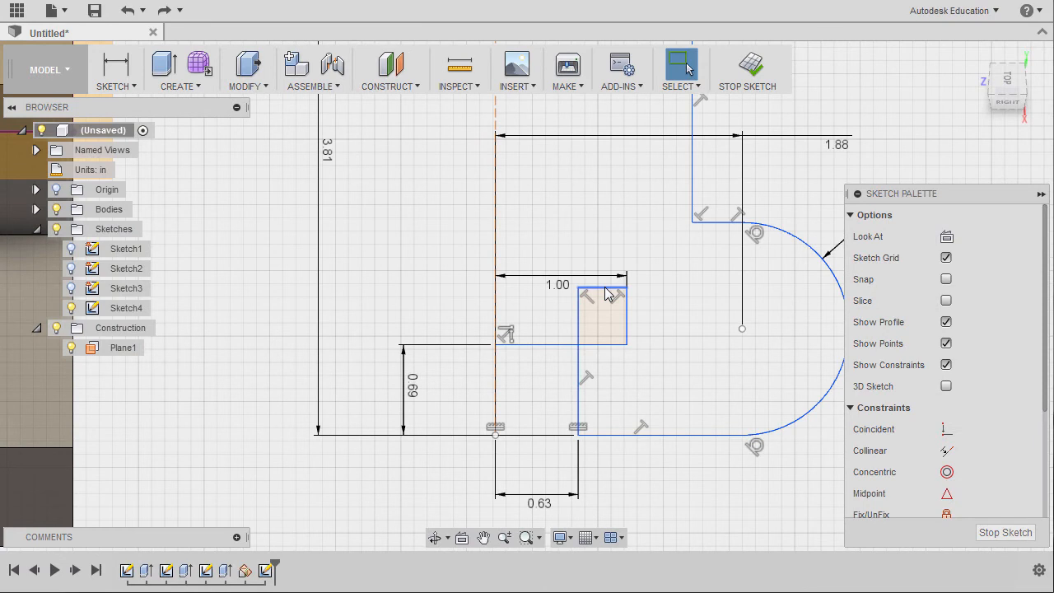
drag(606, 298, 606, 388)
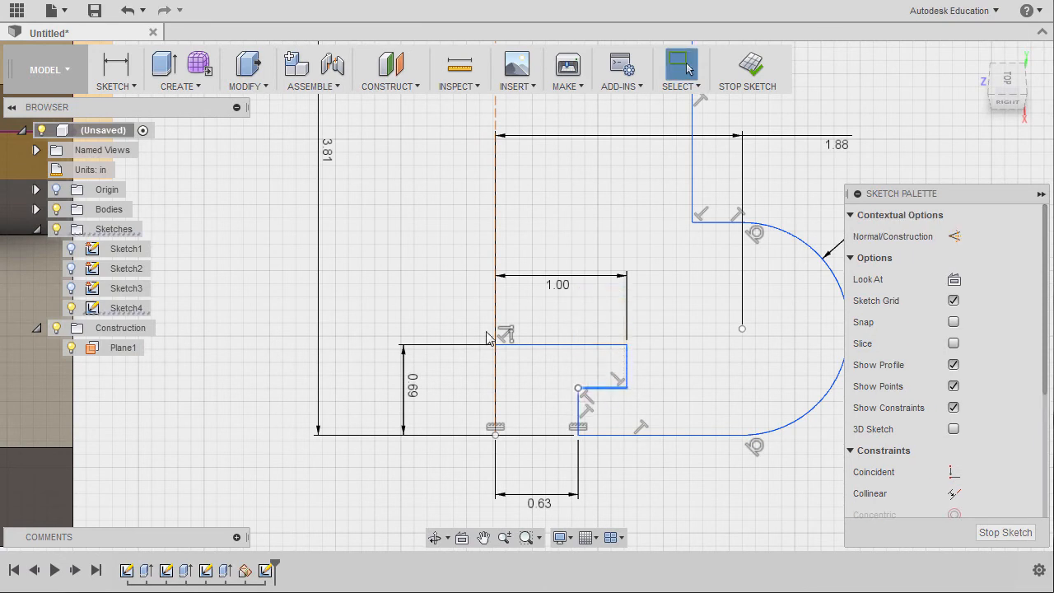
click(428, 282)
- Dimension the vertical distance between the notch's ledge line and the profile's bottom line as 0.34 in
key(d)
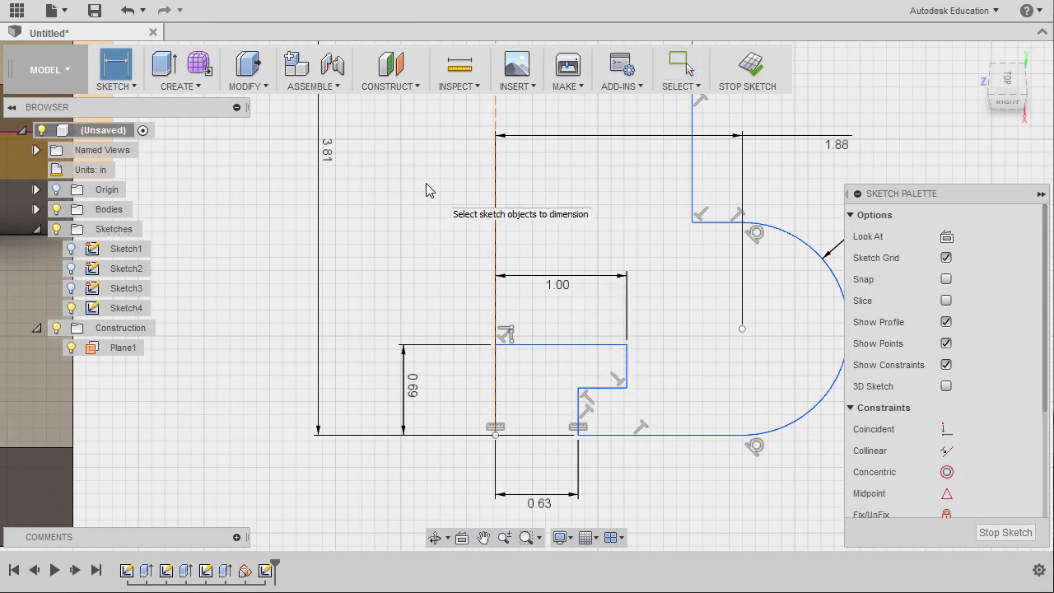
click(607, 389)
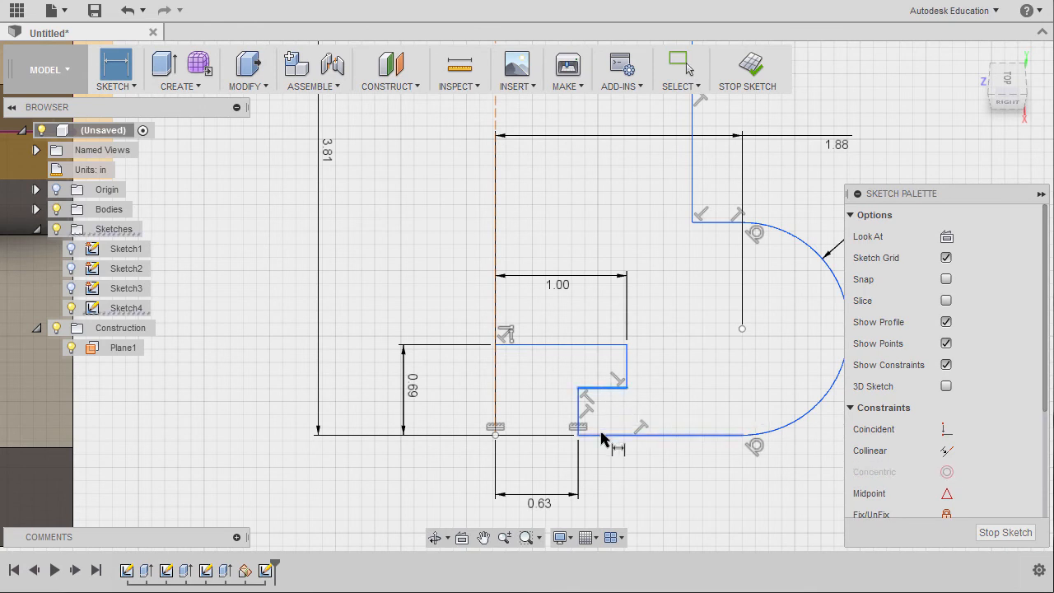
click(604, 433)
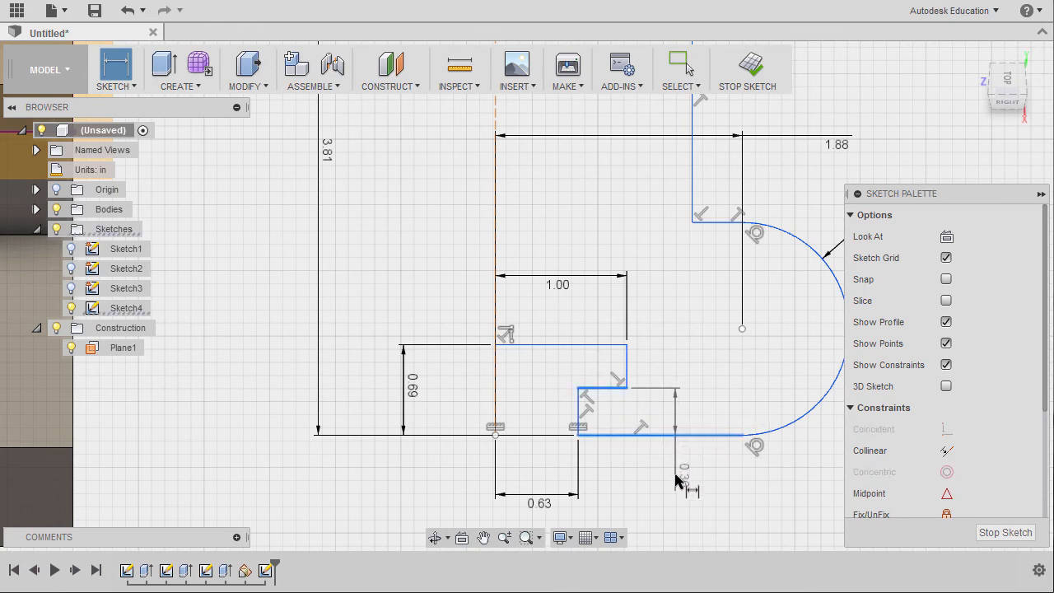
click(676, 479)
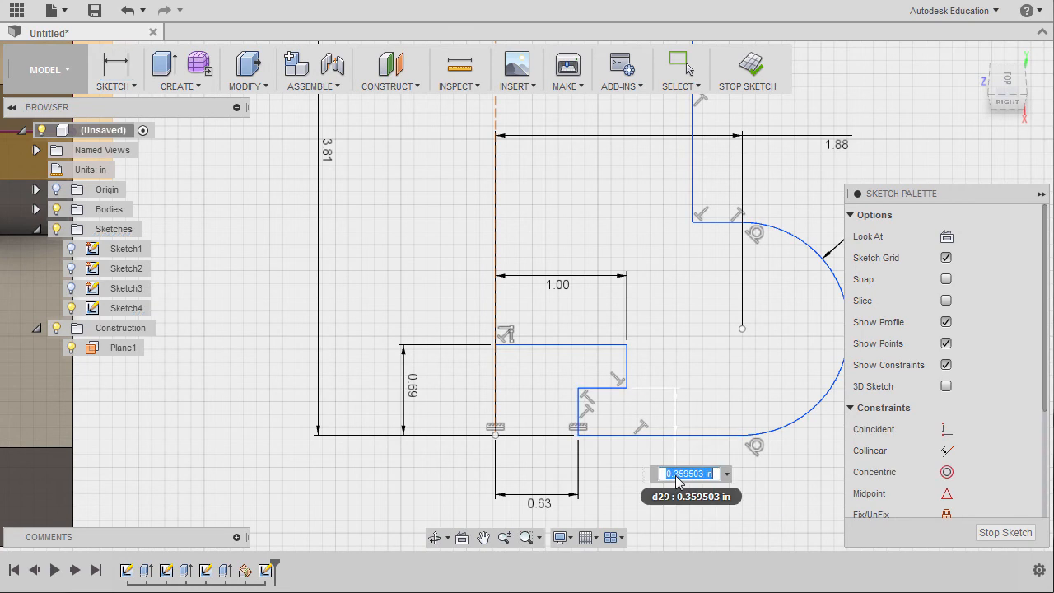
text(.3)
key(Return)
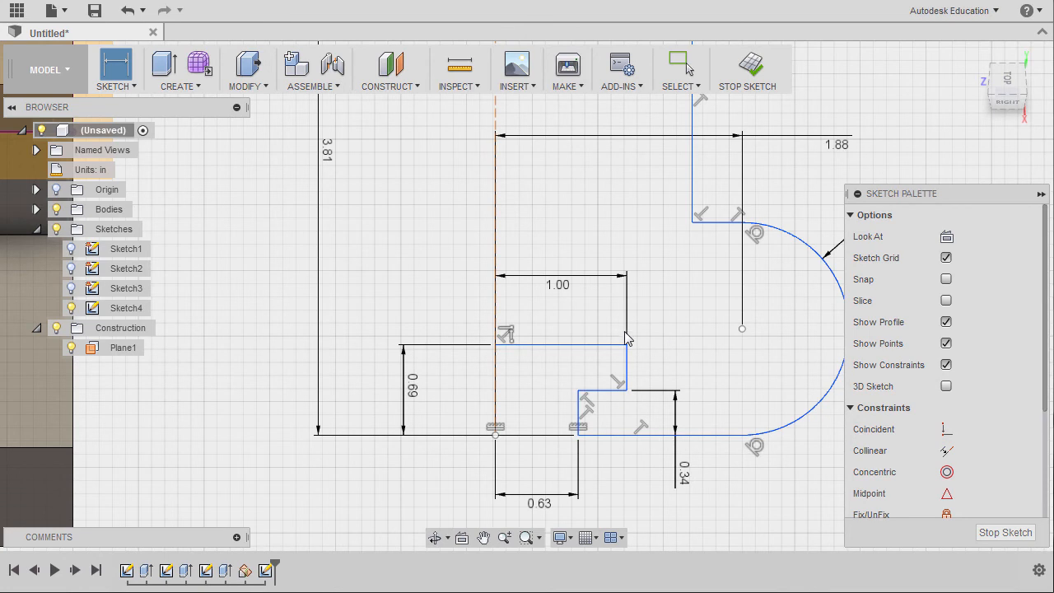
- Sketch two connected lines forming a V inside the upper arc, starting and ending on the construction line above and below the arc's center
scroll(623, 329, down, 3)
middle_drag(623, 330, 591, 403)
scroll(589, 381, down, 1)
key(d)
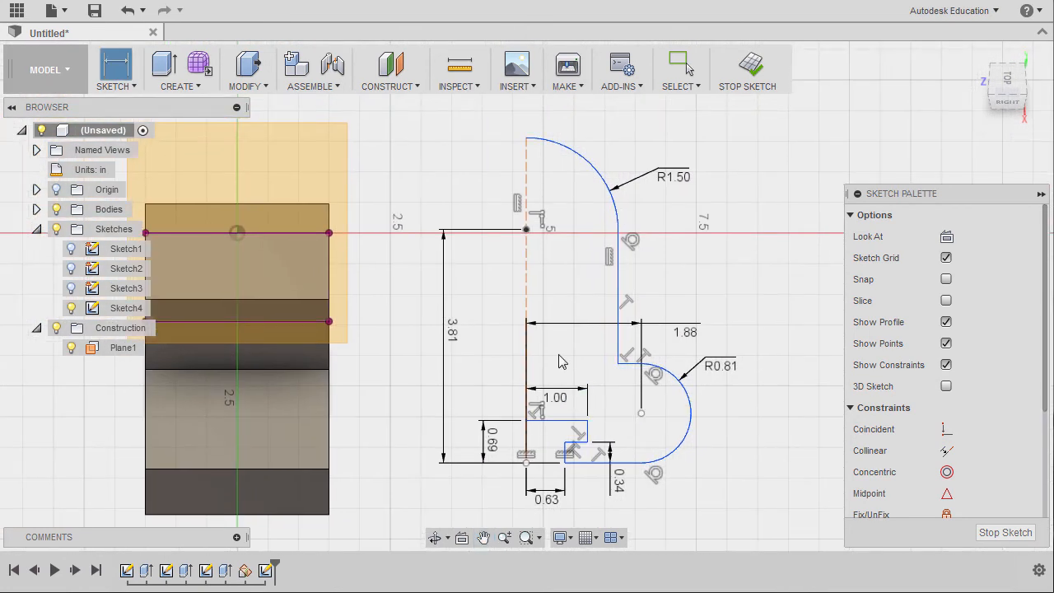
key(Escape)
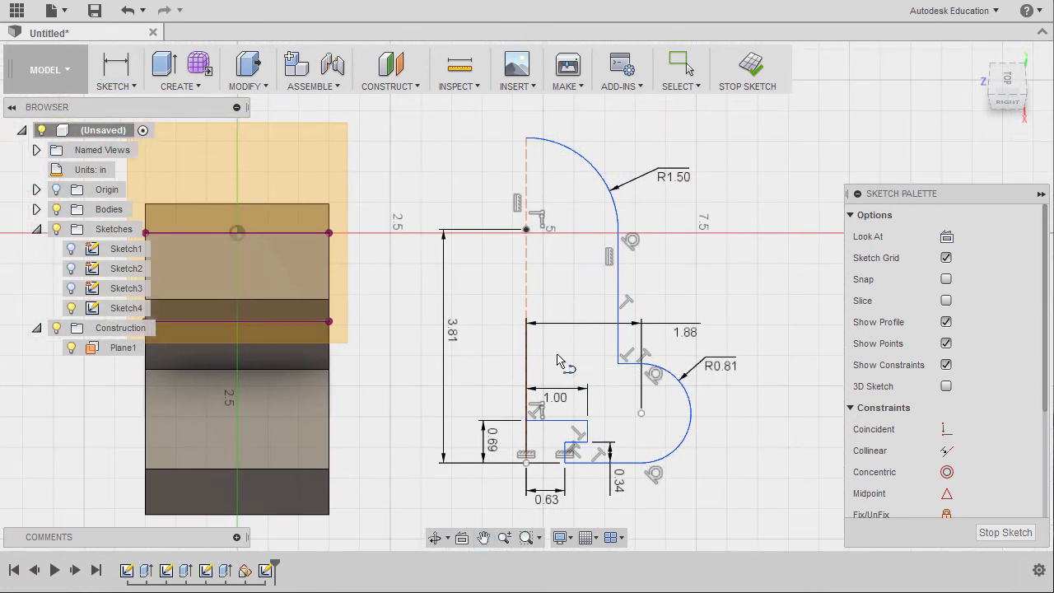
click(527, 169)
click(574, 218)
double_click(526, 279)
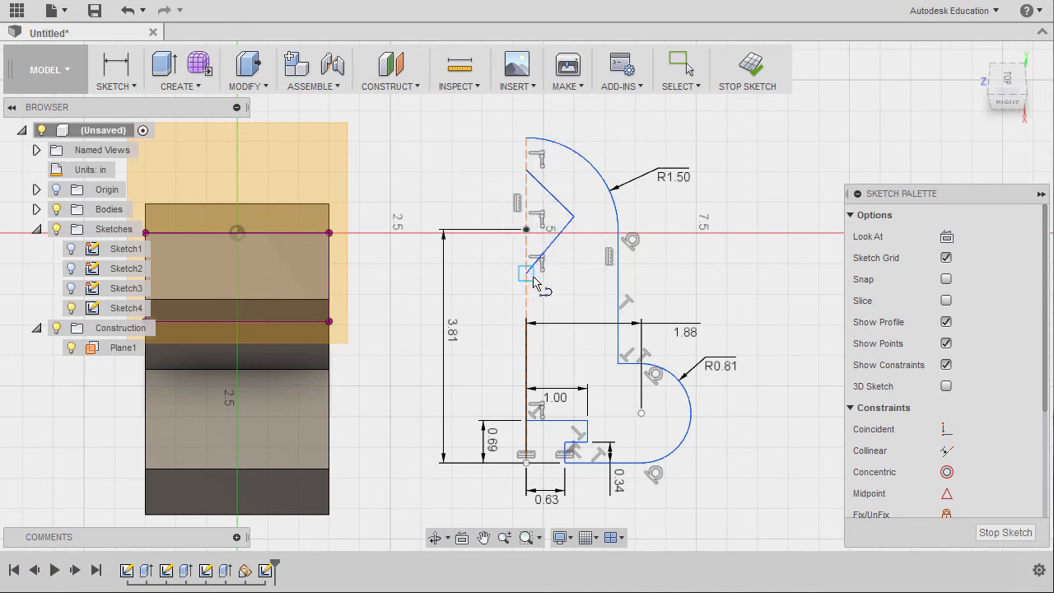
scroll(531, 284, up, 3)
key(Escape)
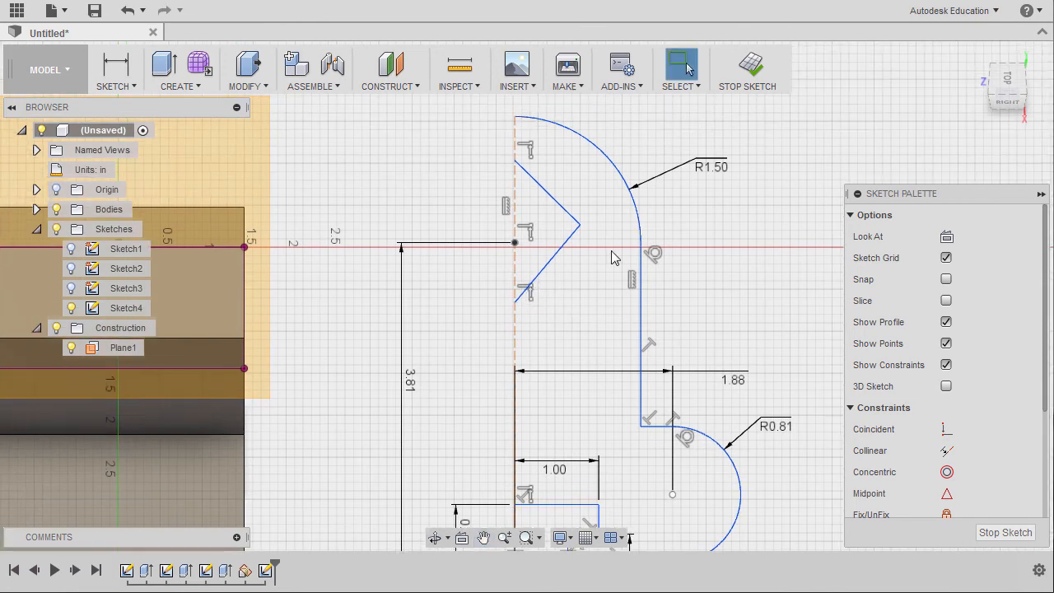
- Apply a Horizontal/Vertical constraint between the upper arc's center and the outer corner of the V-shaped lines
scroll(944, 428, down, 3)
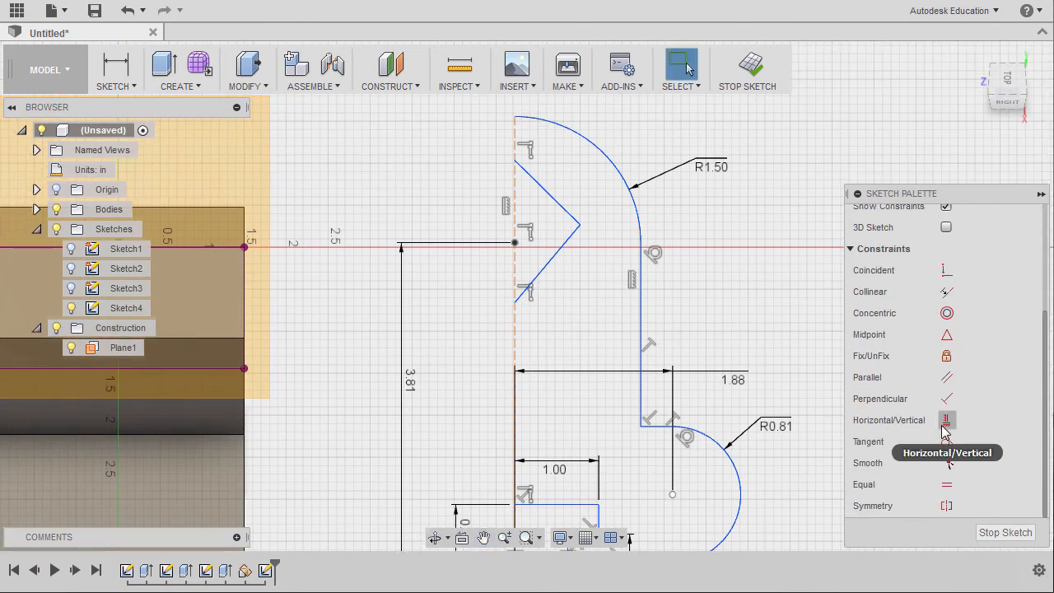
click(946, 419)
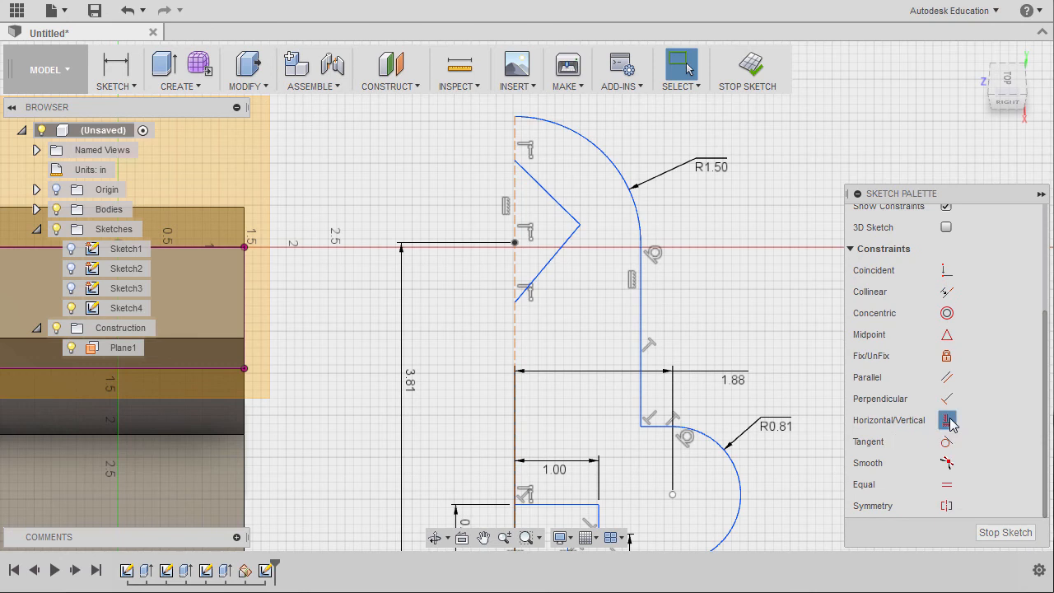
click(517, 241)
click(578, 227)
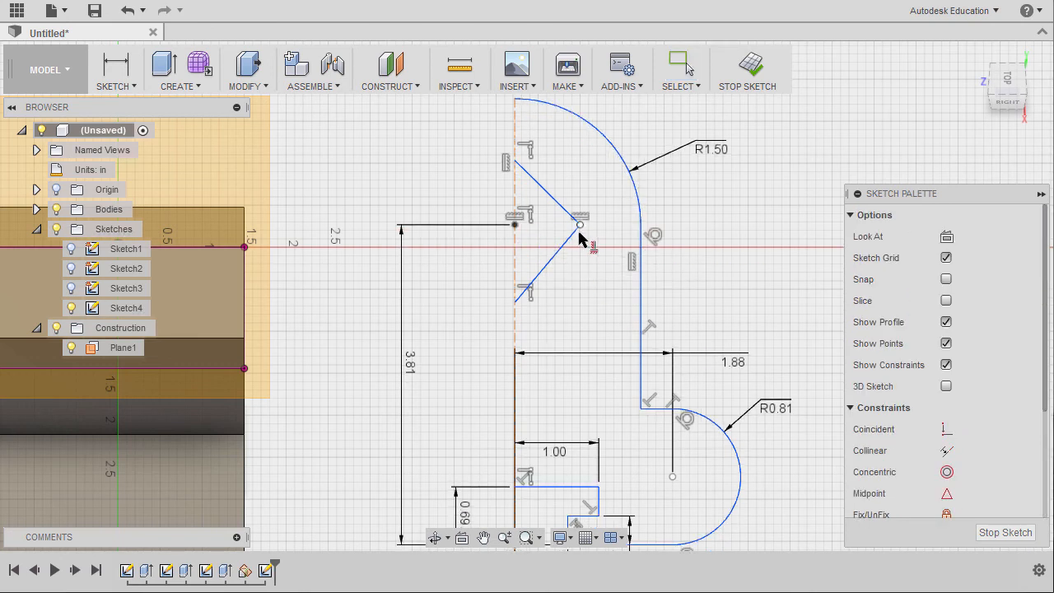
key(Escape)
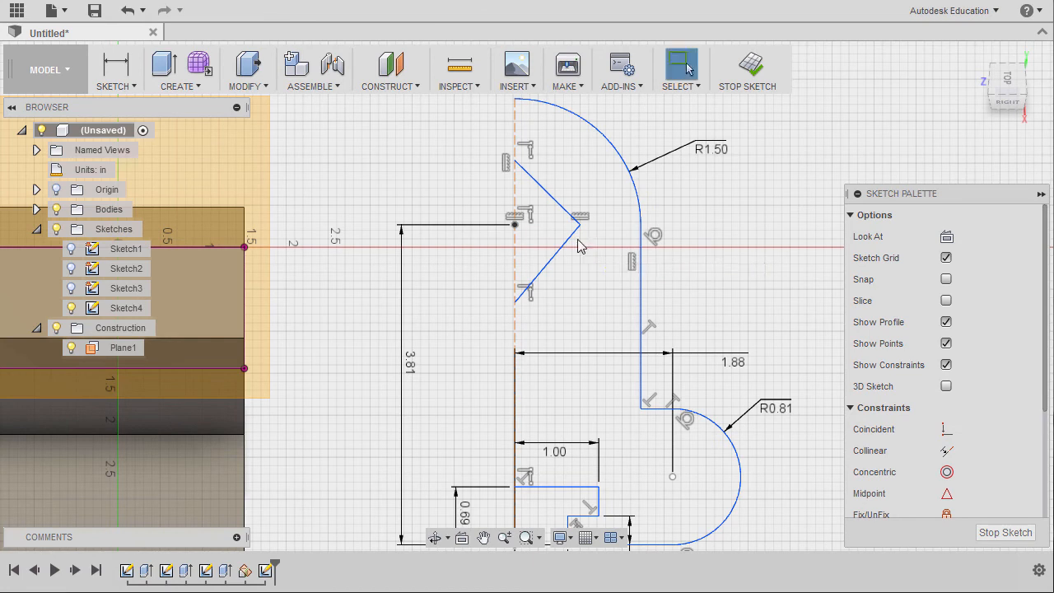
- Apply a Perpendicular constraint between the two lines of the V inside the upper arc
click(562, 212)
ctrl+click(564, 252)
right_click(565, 251)
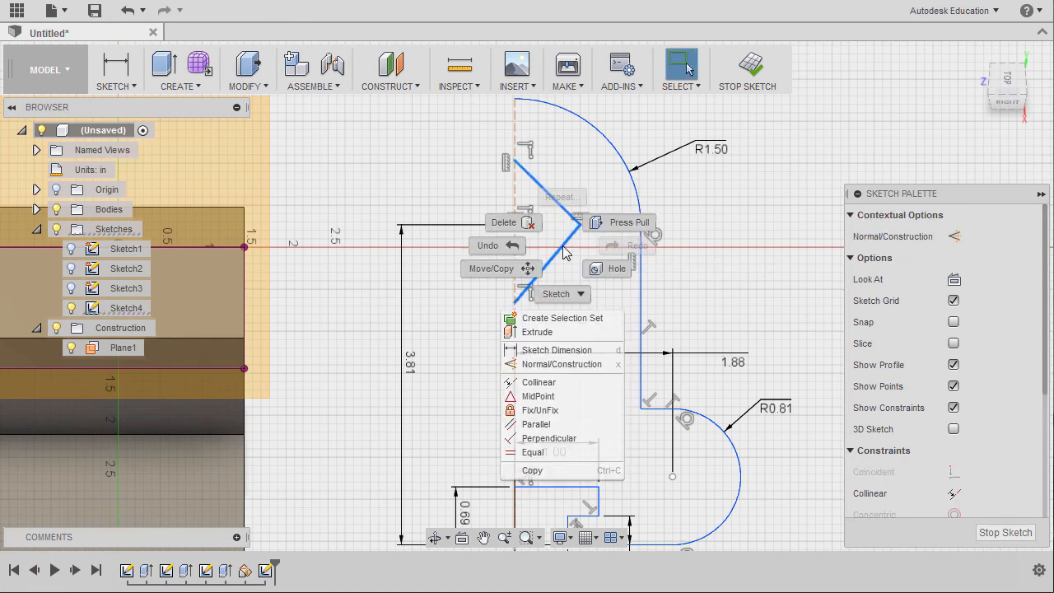
click(549, 438)
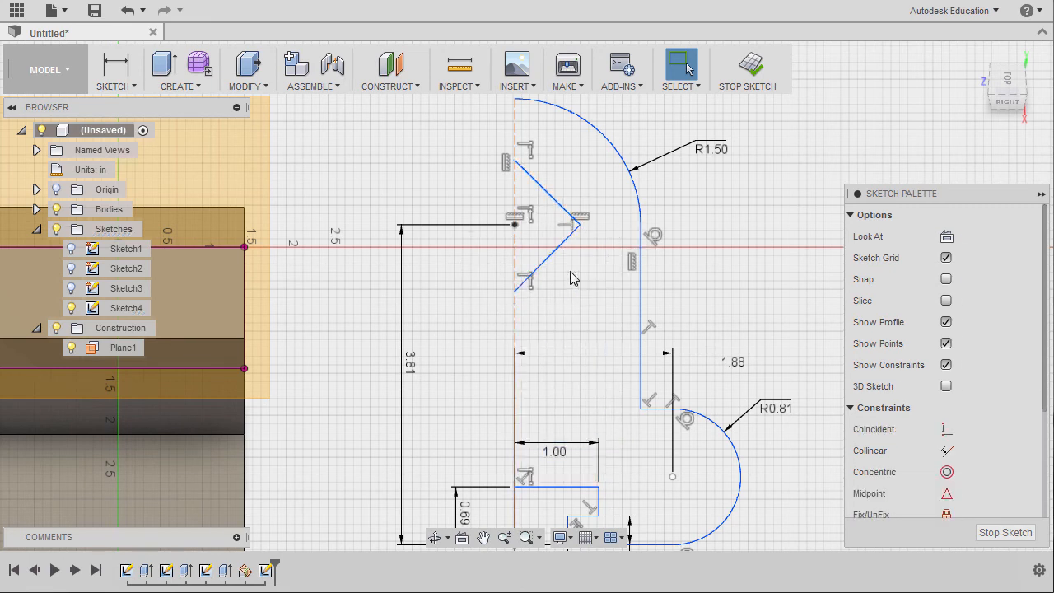
- Dimension the length of the V's upper line as 1.13 in
key(l)
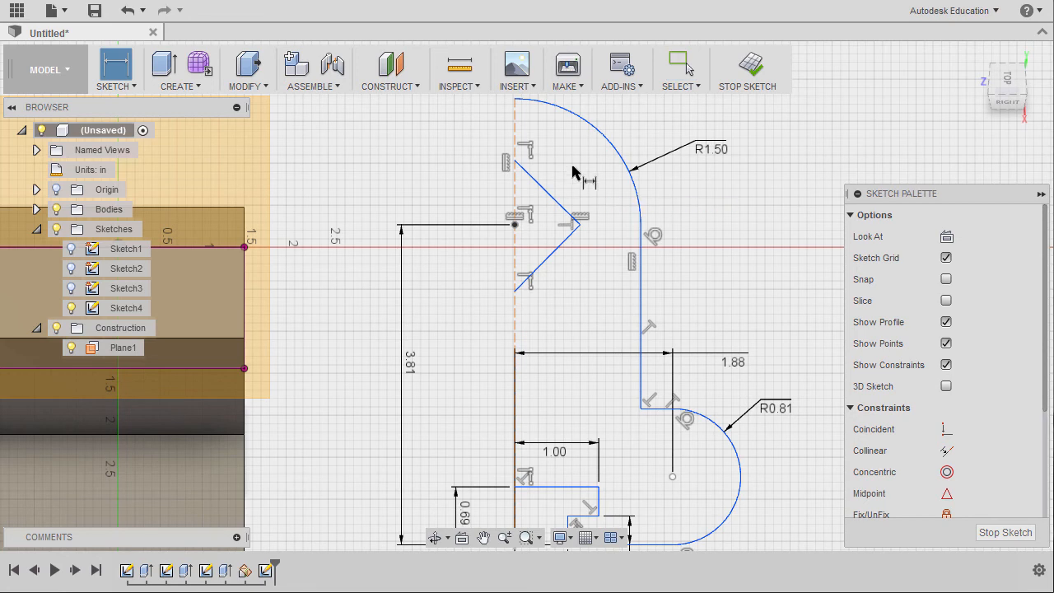
click(559, 203)
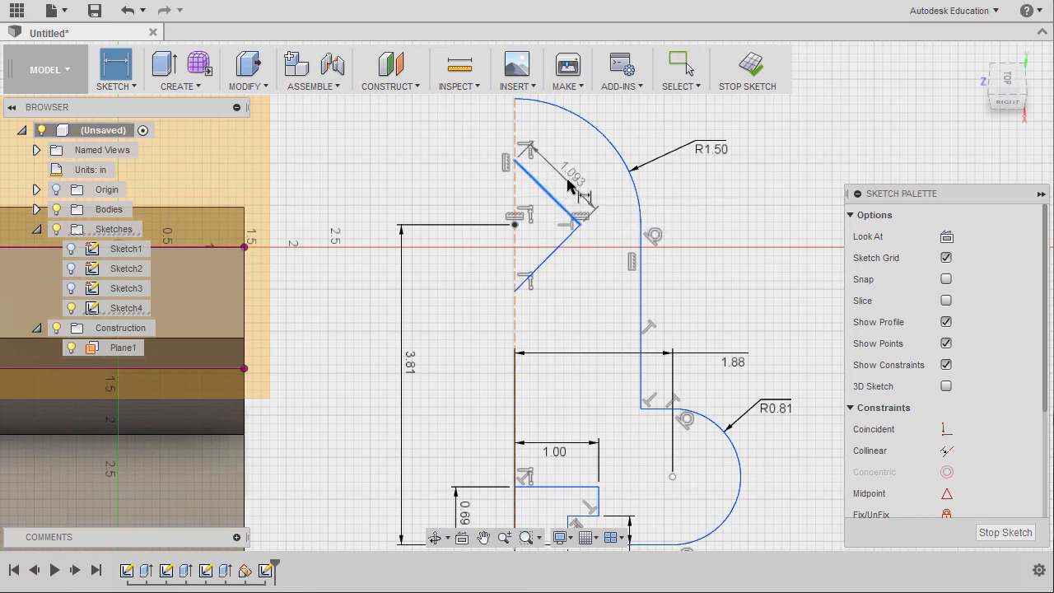
click(570, 180)
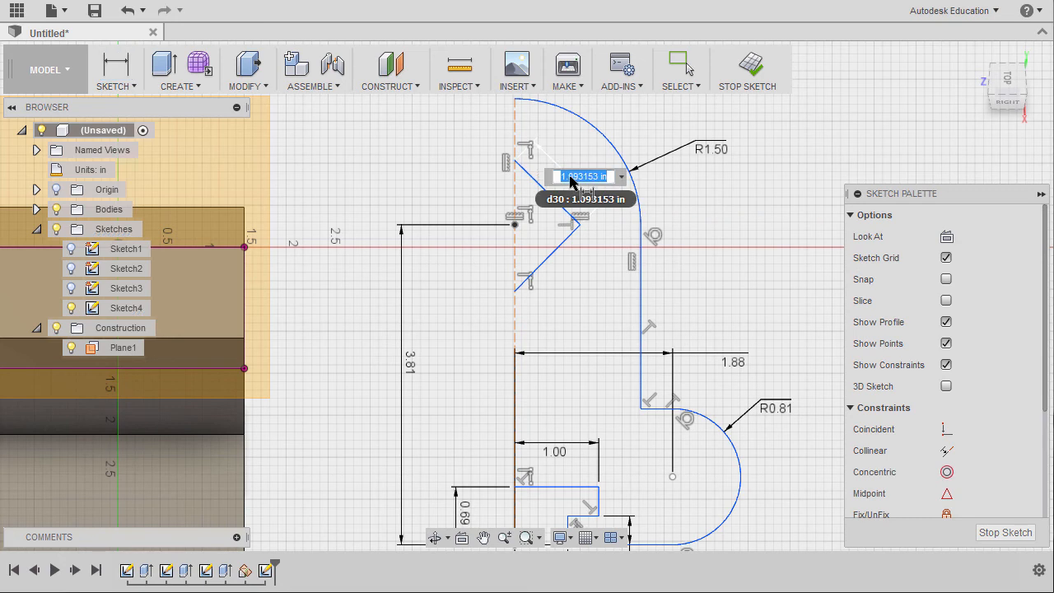
text(1.13)
key(Return)
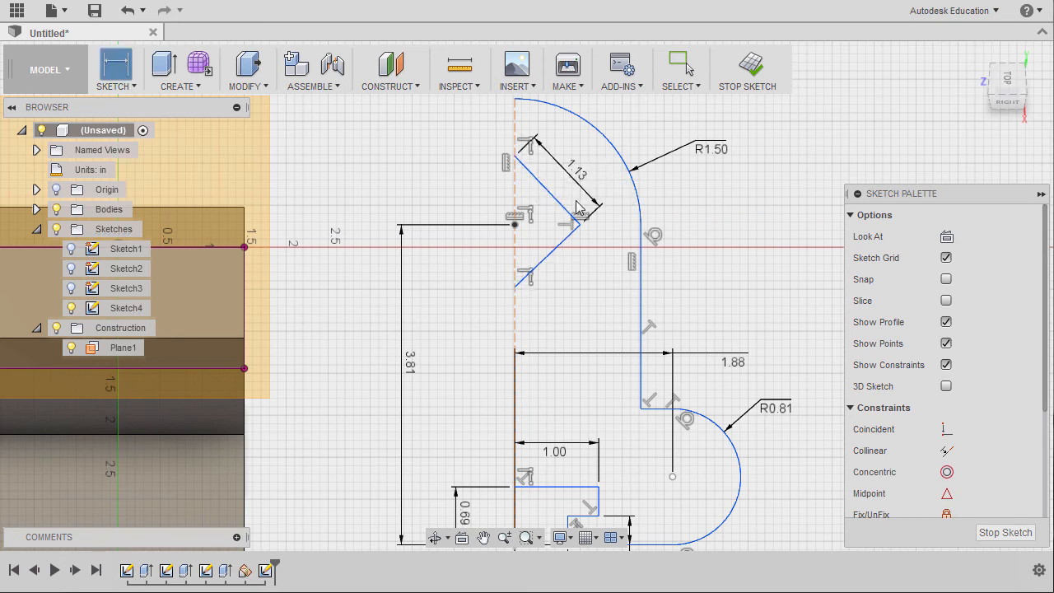
click(568, 209)
key(Escape)
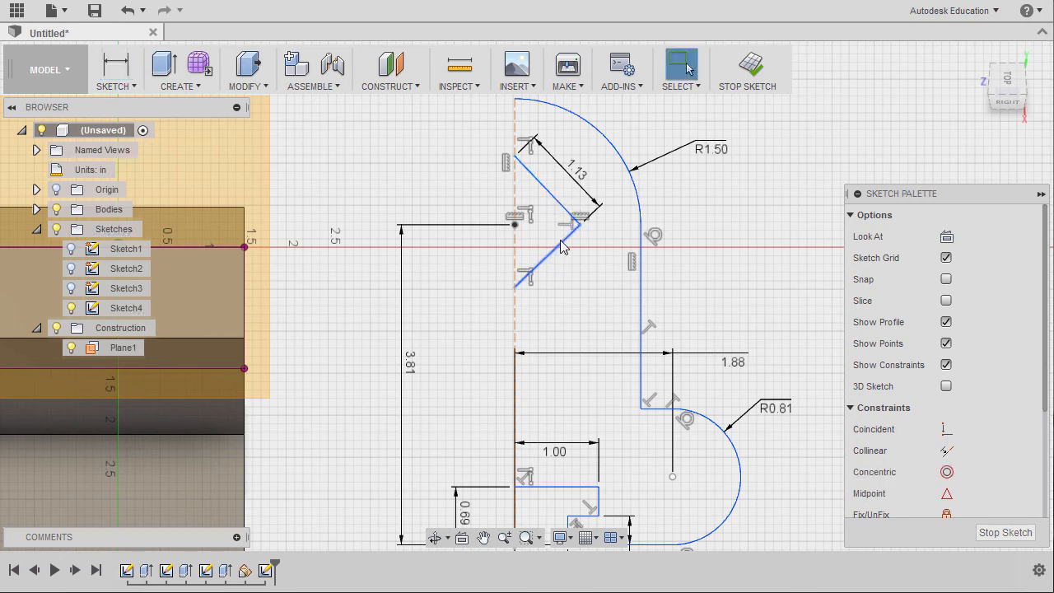
- Apply an Equal constraint between the V's upper and lower lines
click(559, 203)
ctrl+click(556, 257)
right_click(556, 257)
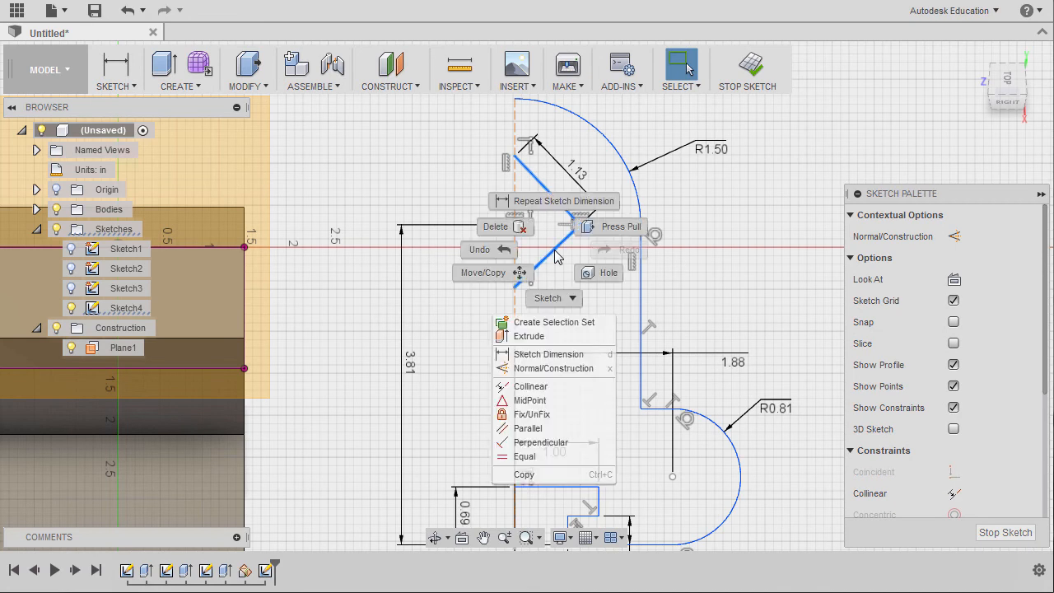
click(547, 457)
- Sketch a diagonal line from the lower-left to the upper-right corner of the projected rectangle on the body
scroll(706, 308, down, 2)
scroll(702, 304, down, 1)
middle_drag(702, 303, 721, 271)
middle_drag(437, 286, 462, 284)
scroll(444, 284, up, 2)
key(Escape)
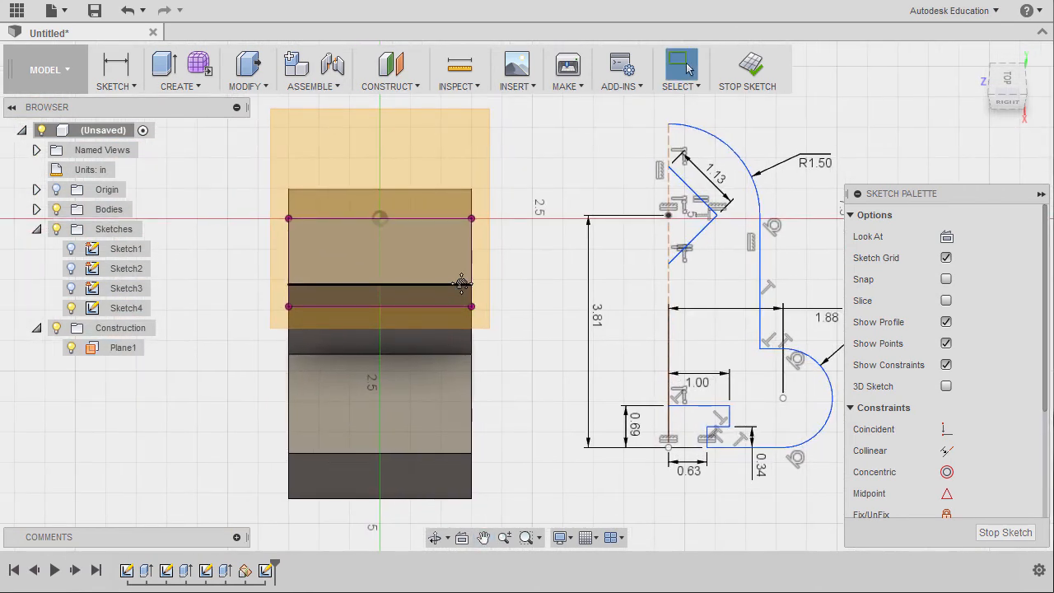
key(l)
click(288, 306)
click(471, 218)
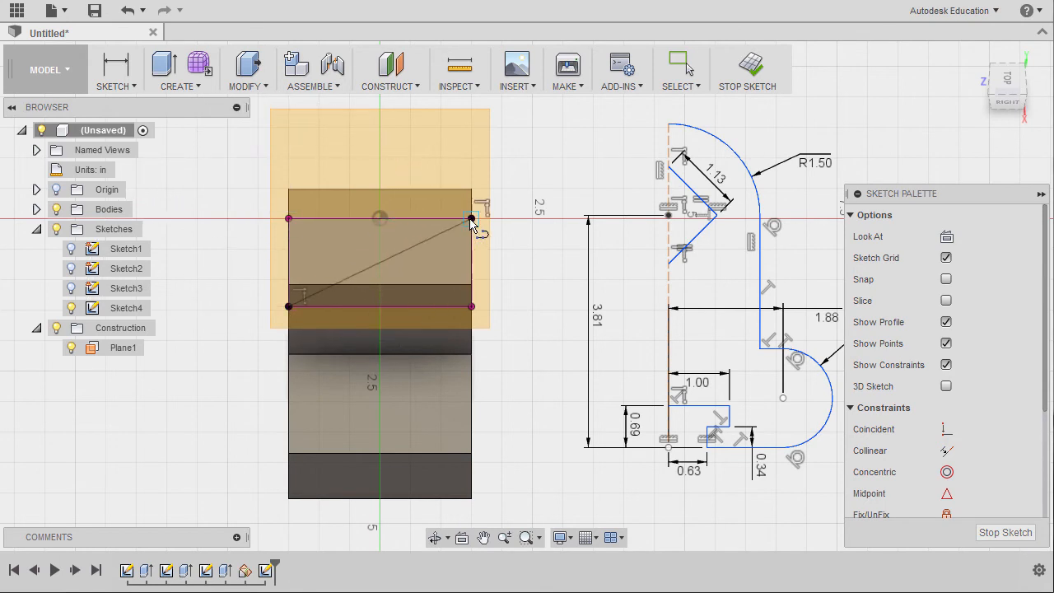
key(Escape)
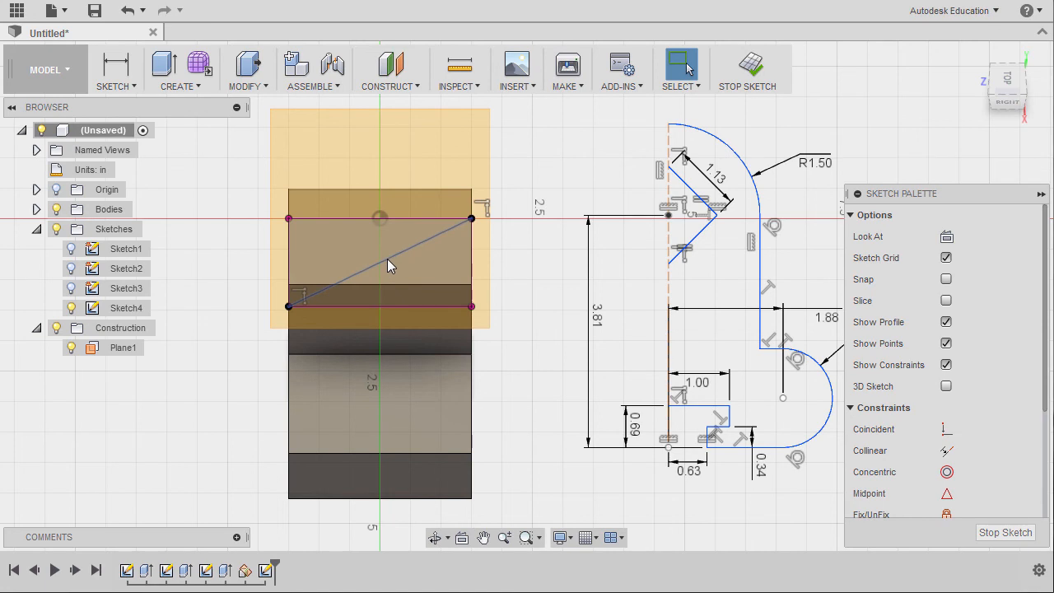
- Place a sketch point at the diagonal's midpoint and convert the diagonal into a construction line
text(spoint)
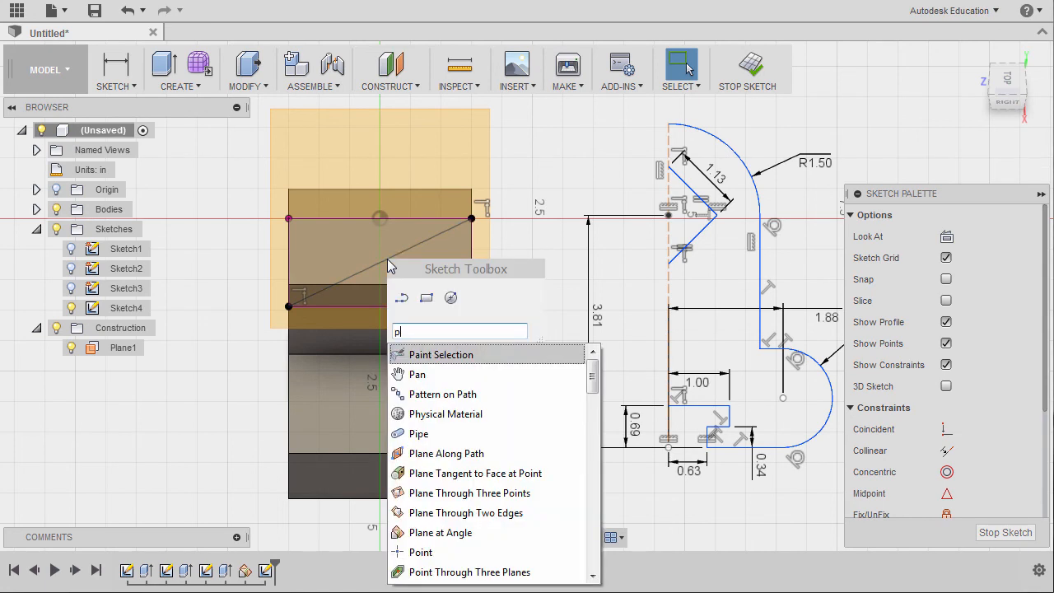
key(Return)
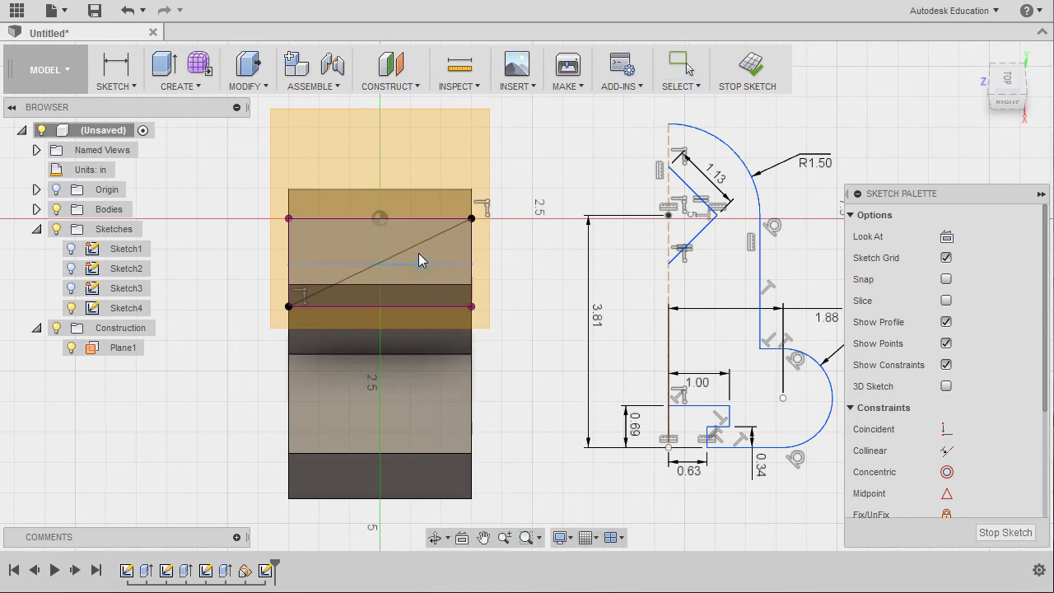
scroll(395, 265, up, 4)
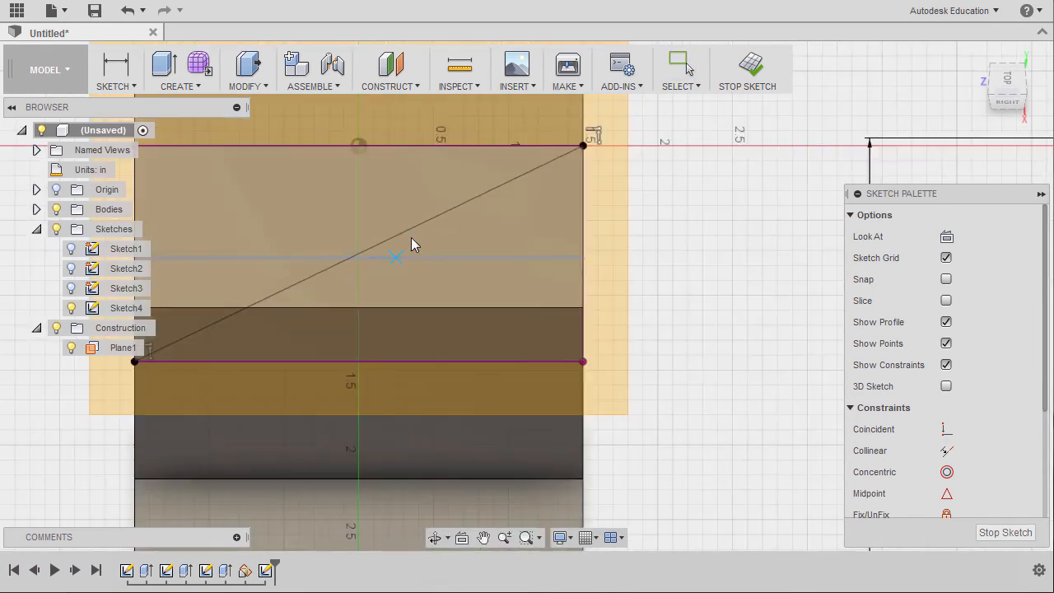
click(361, 252)
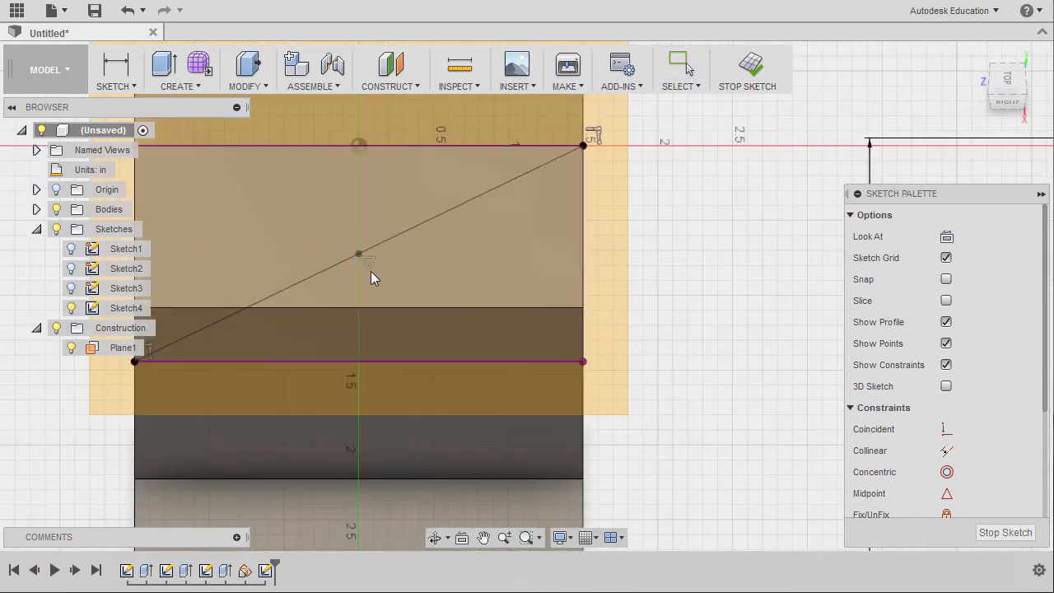
scroll(395, 265, up, 1)
scroll(395, 266, down, 4)
key(Escape)
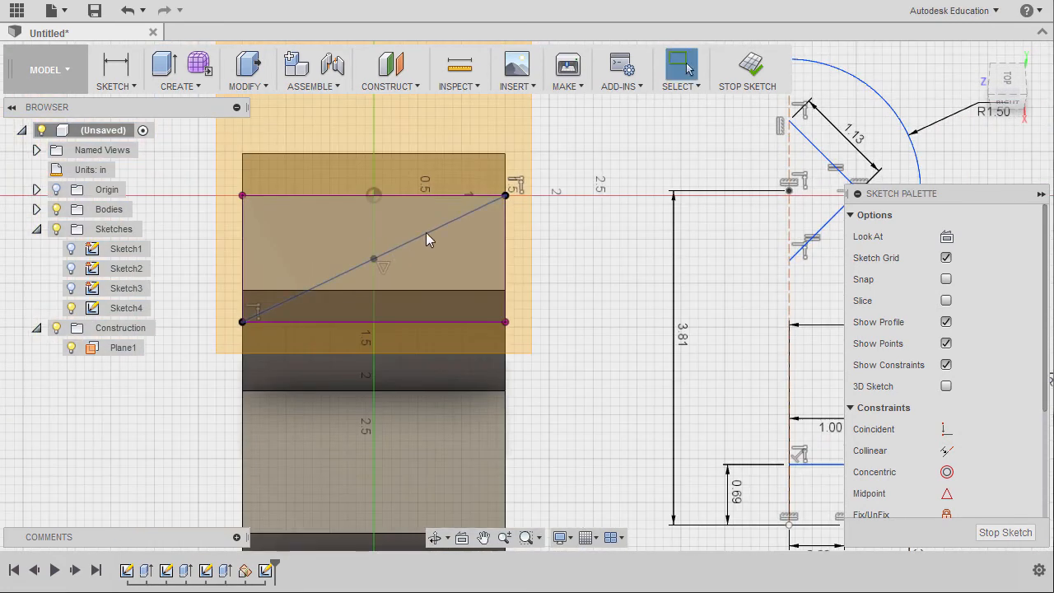
click(425, 239)
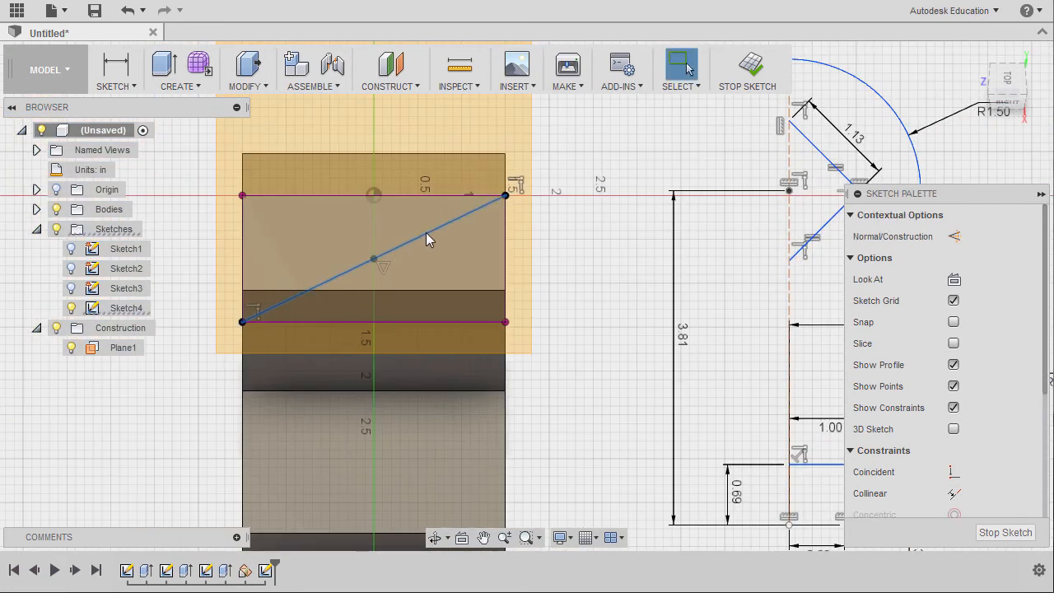
key(x)
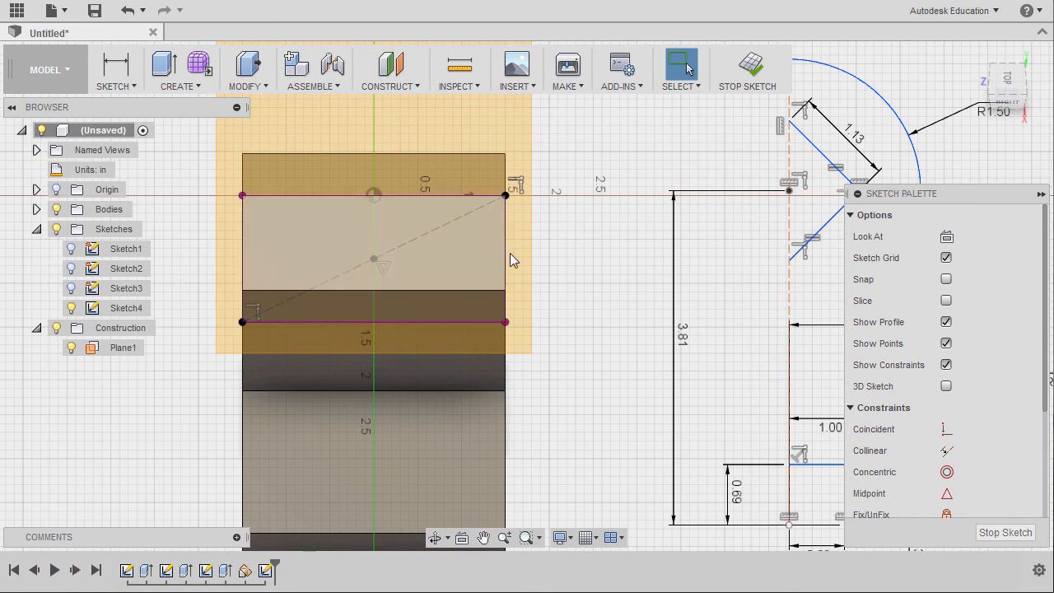
- Apply a Midpoint constraint between the diagonal's center point and the half-profile's long vertical construction line
scroll(588, 264, up, 2)
scroll(588, 264, down, 4)
scroll(555, 273, up, 1)
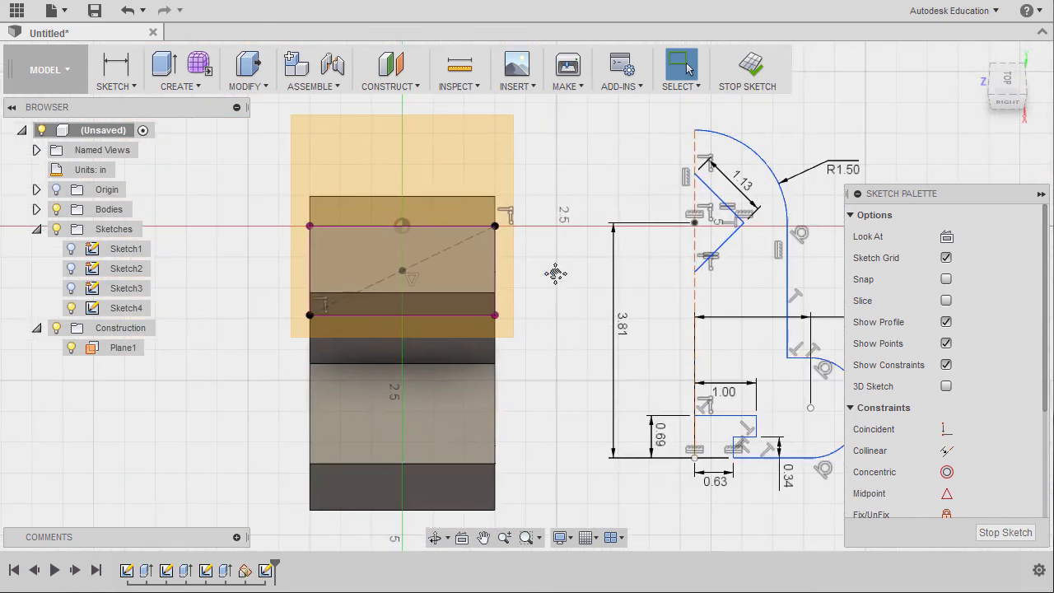
click(694, 302)
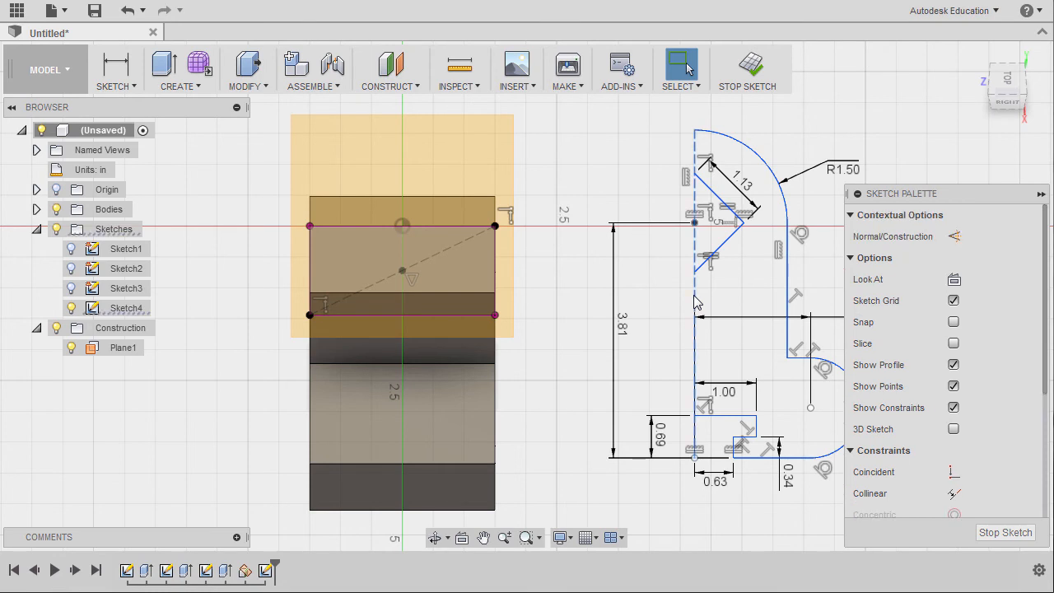
right_click(571, 178)
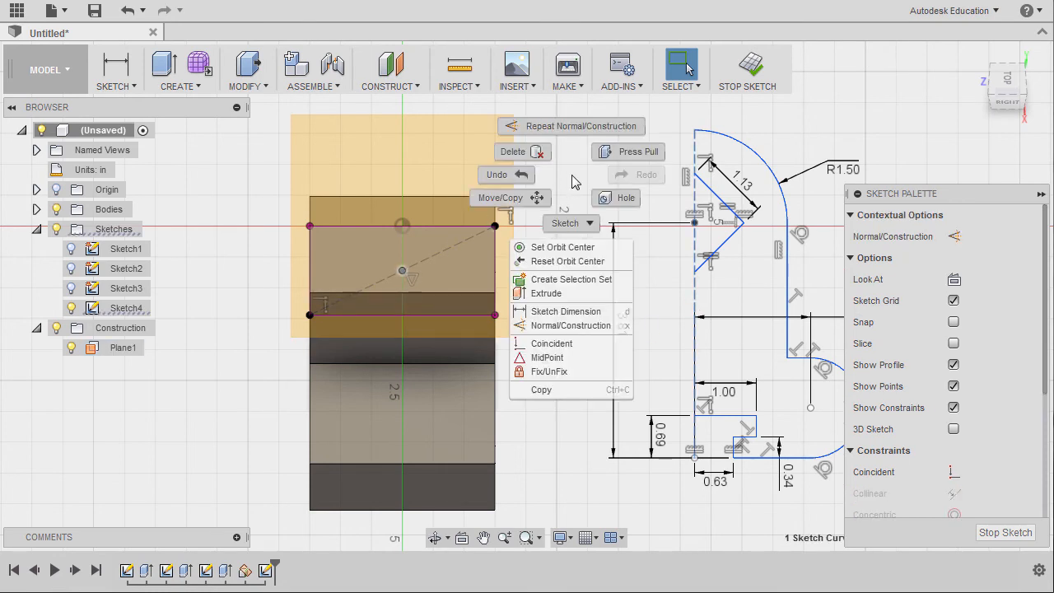
click(545, 357)
mouse_move(588, 307)
shift+middle_down()
mouse_move(642, 266)
mouse_move(644, 216)
mouse_move(710, 214)
mouse_move(538, 395)
mouse_move(574, 333)
shift+middle_up()
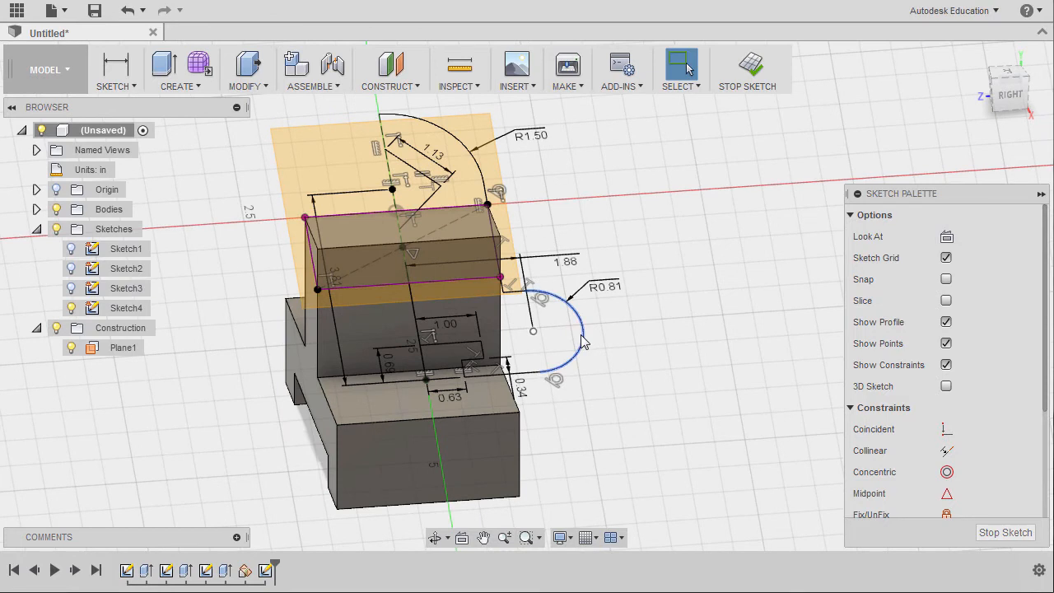
- Finish the profile sketch and roll the timeline back to between the angled plane and that sketch
click(581, 336)
mouse_move(640, 313)
shift+middle_down()
mouse_move(511, 341)
mouse_move(611, 329)
mouse_move(618, 370)
mouse_move(691, 299)
mouse_move(678, 299)
shift+middle_up()
key(Escape)
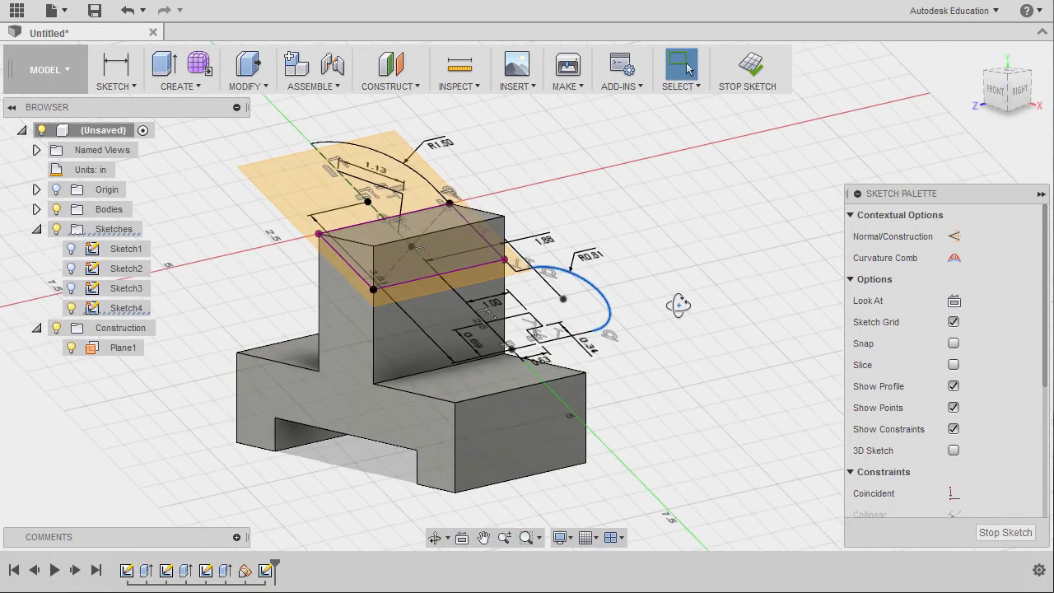
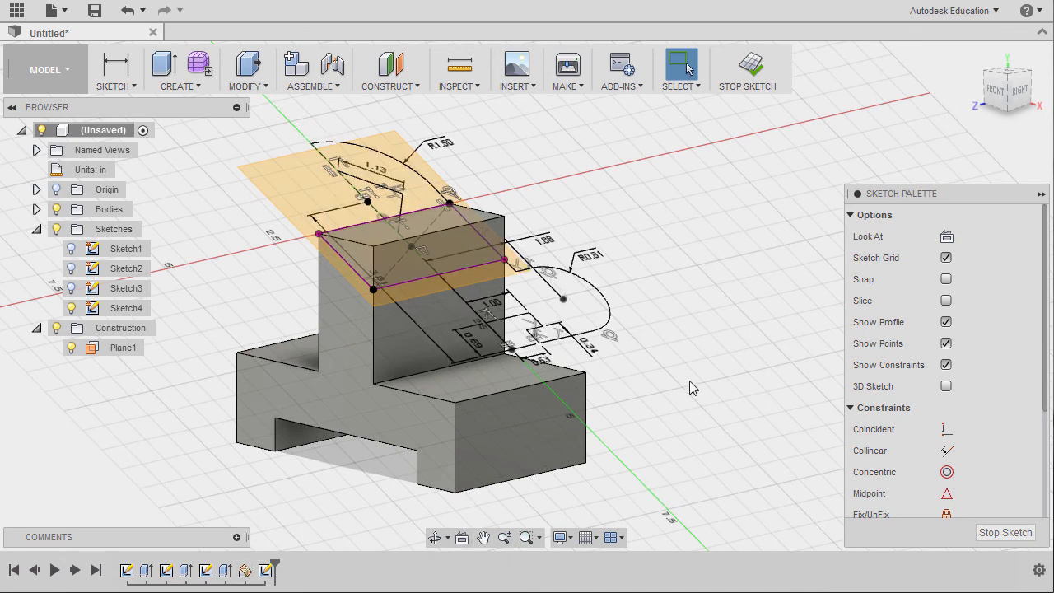
click(759, 72)
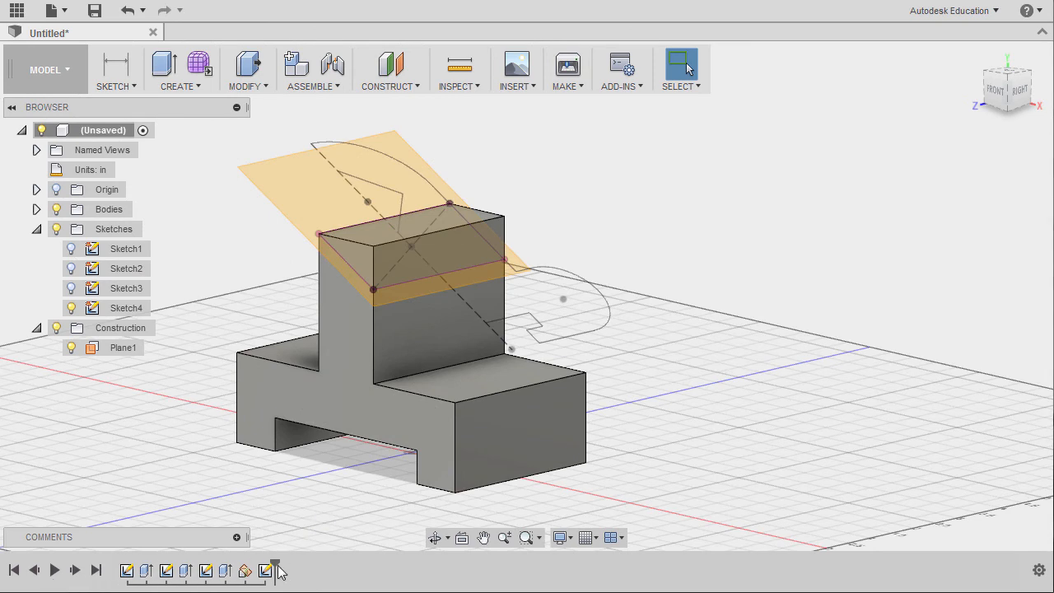
drag(274, 564, 254, 565)
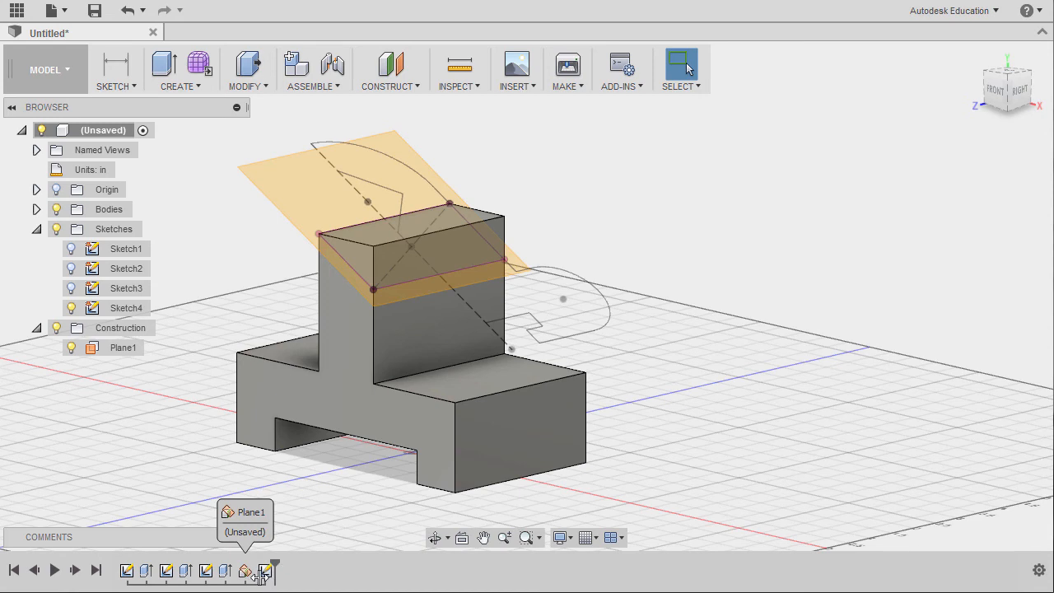
drag(253, 577, 255, 578)
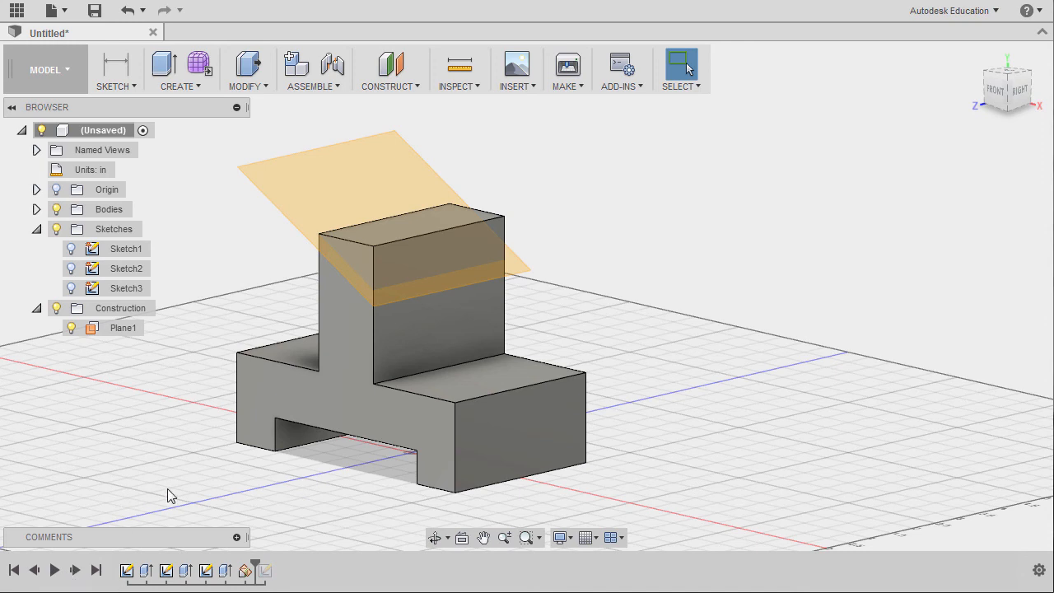
- Split the body with the angled construction plane as the splitting tool
scroll(181, 477, up, 3)
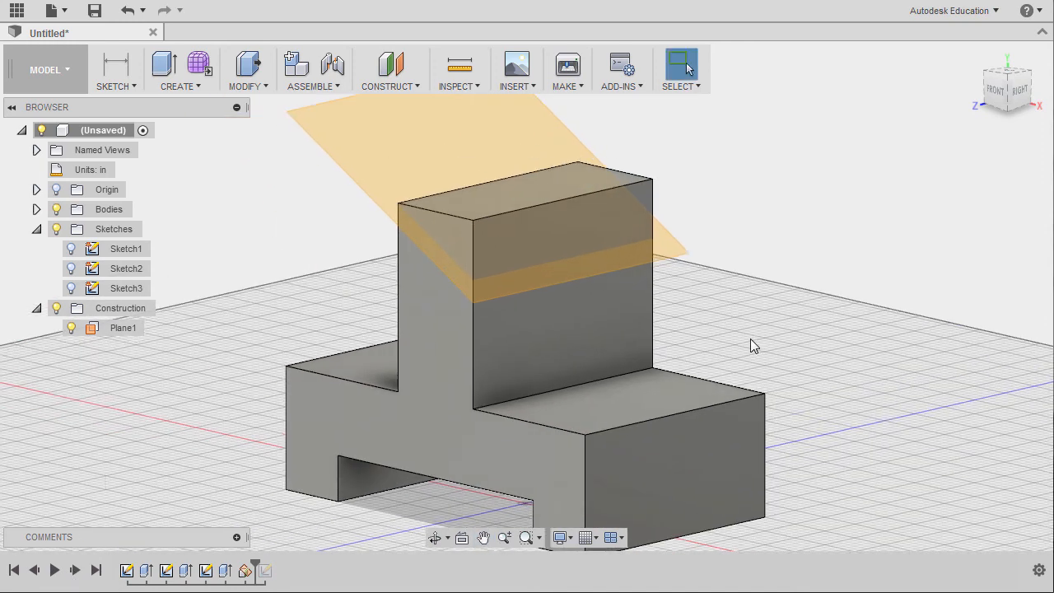
shift+middle_drag(755, 345, 734, 343)
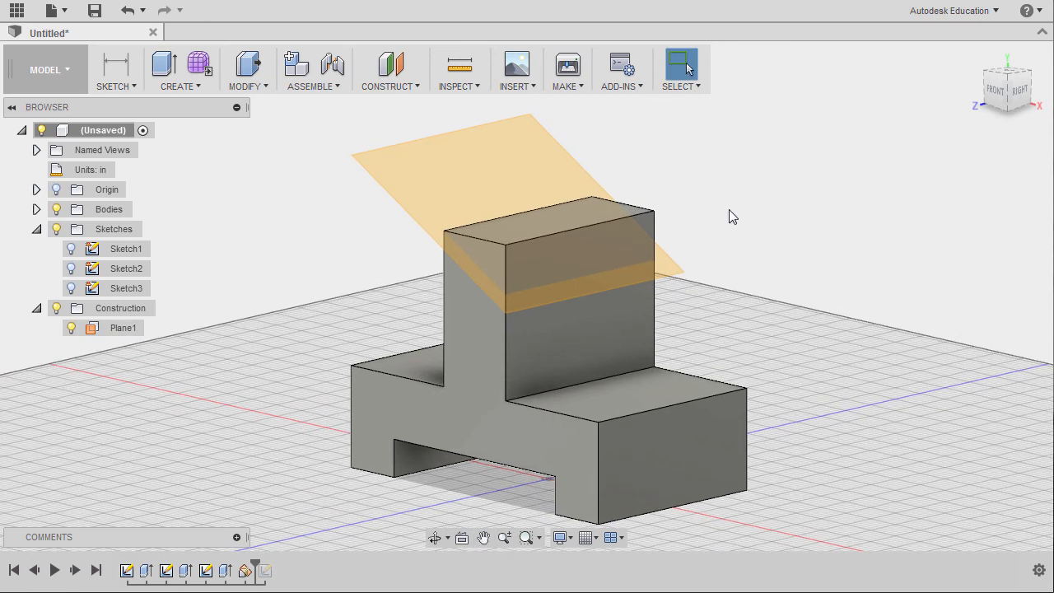
text(s)
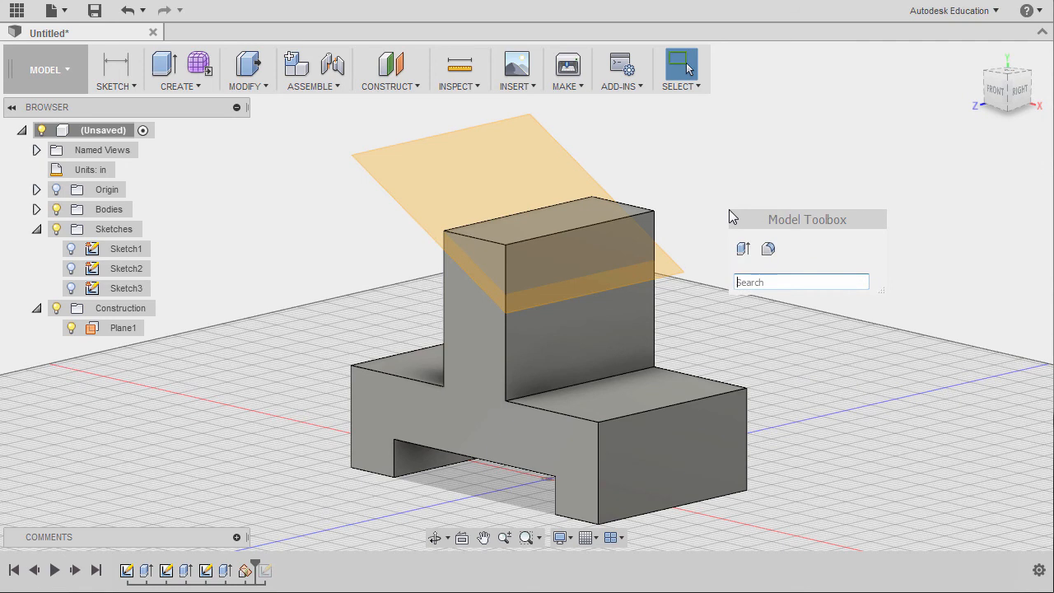
text(spl)
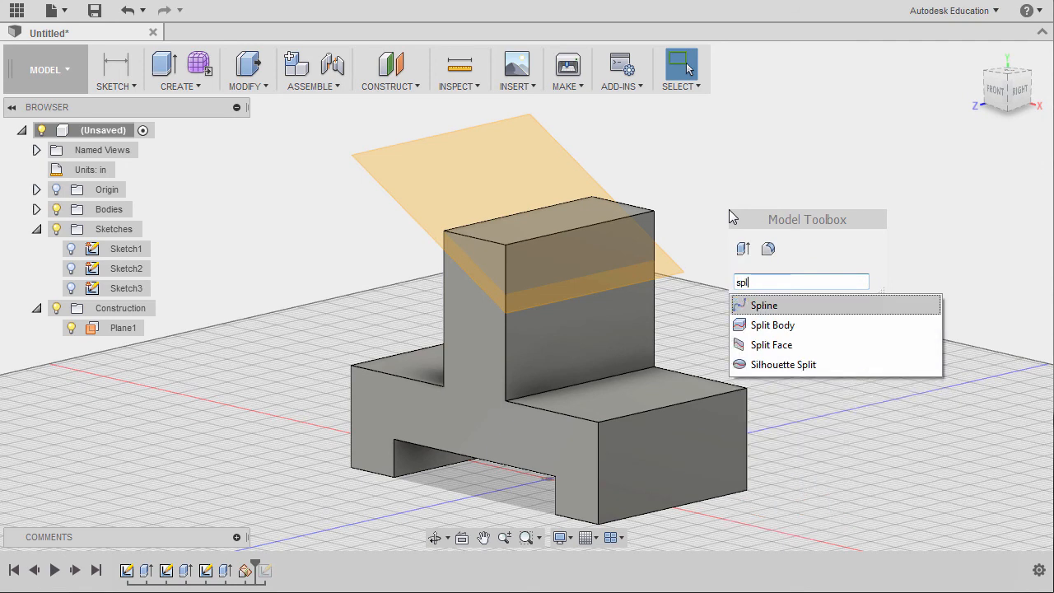
click(820, 326)
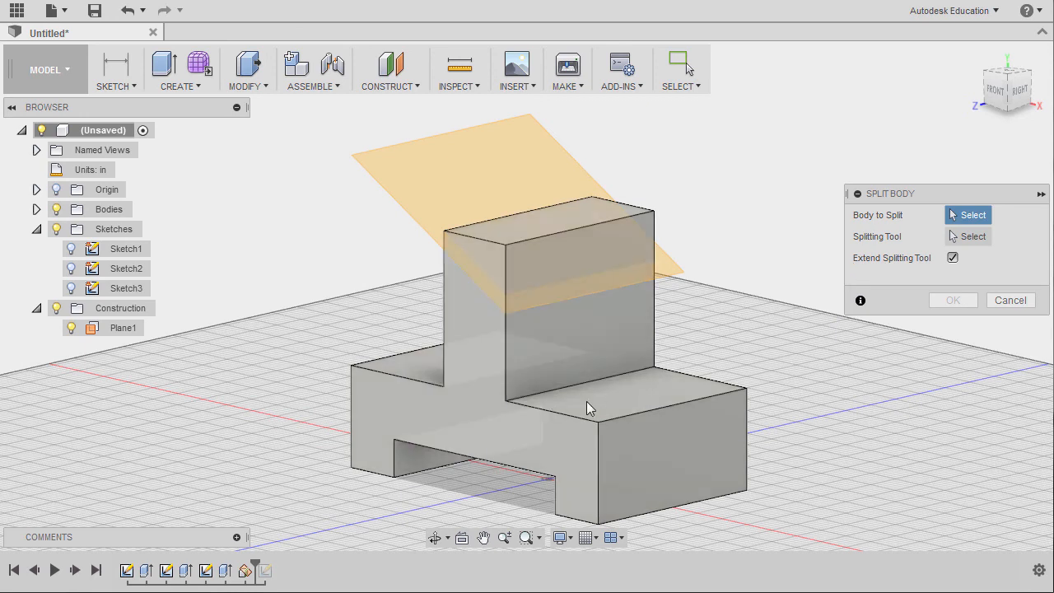
click(592, 406)
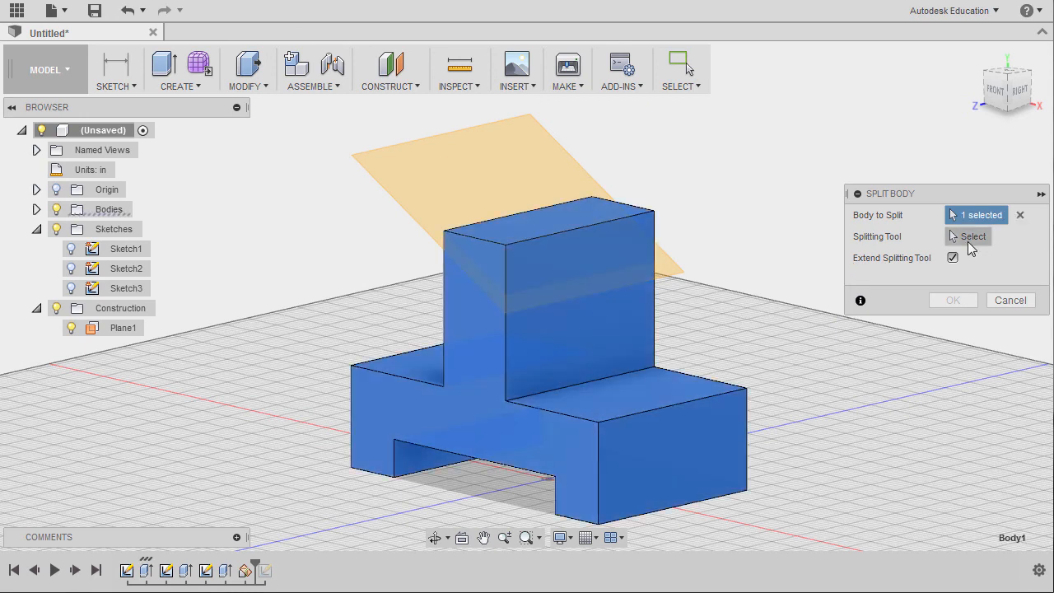
click(970, 241)
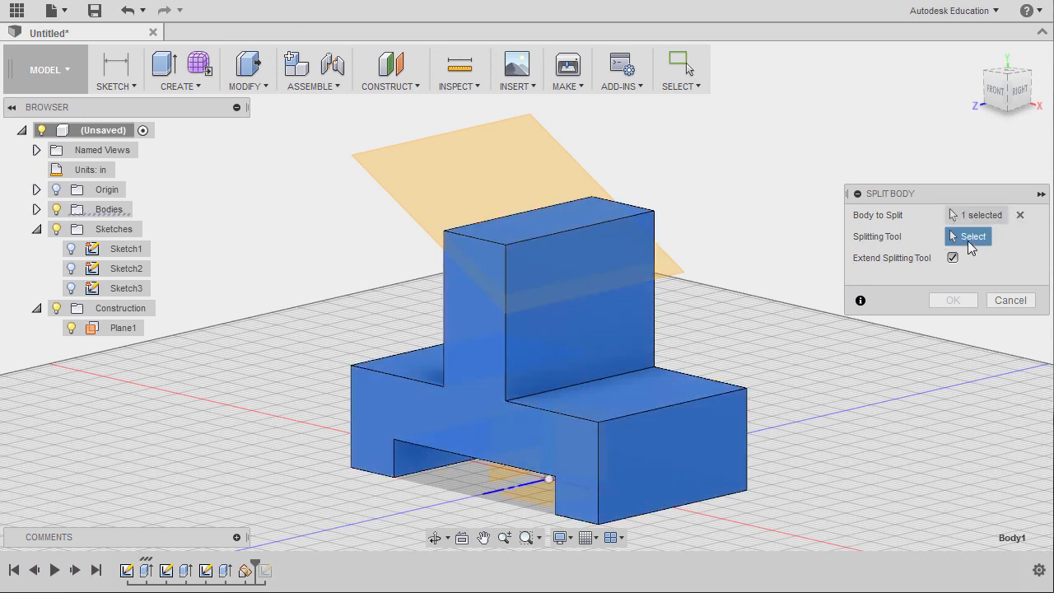
click(497, 190)
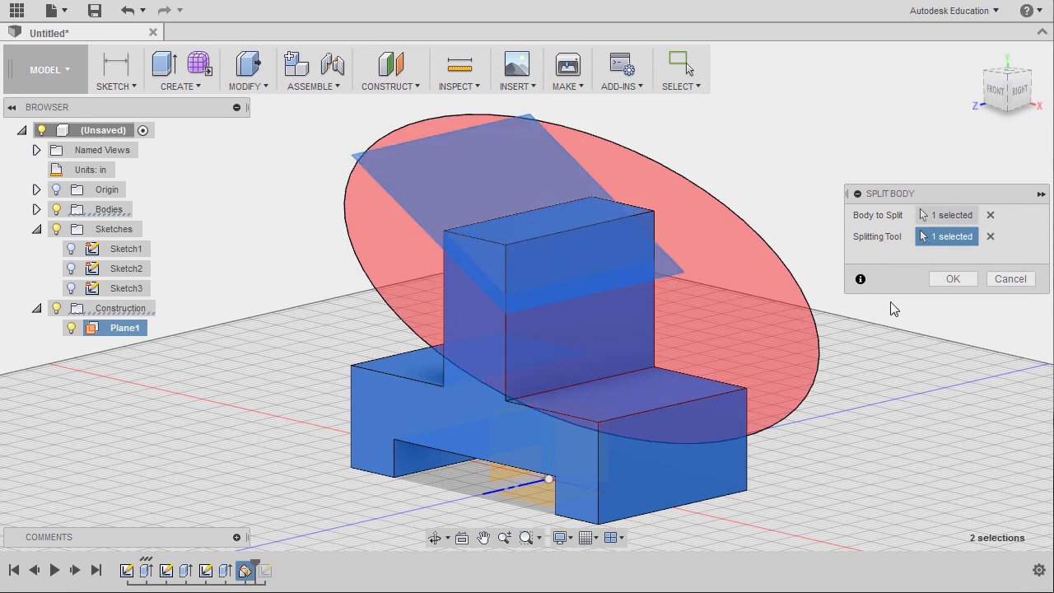
click(953, 280)
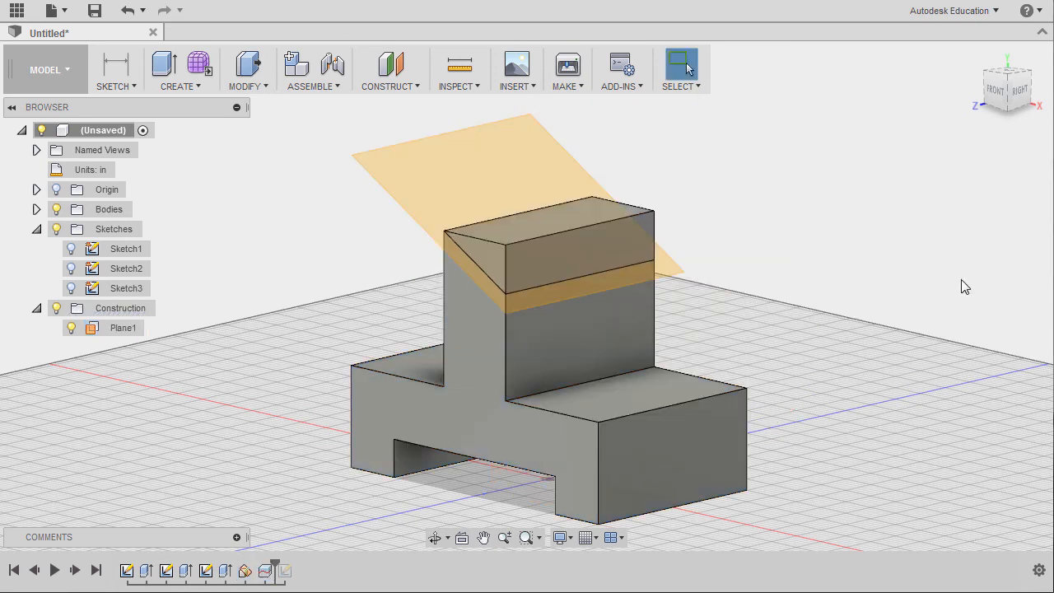
- Remove the wedge-shaped body above the angled plane while keeping the removal in the timeline
click(36, 209)
click(119, 257)
click(119, 257)
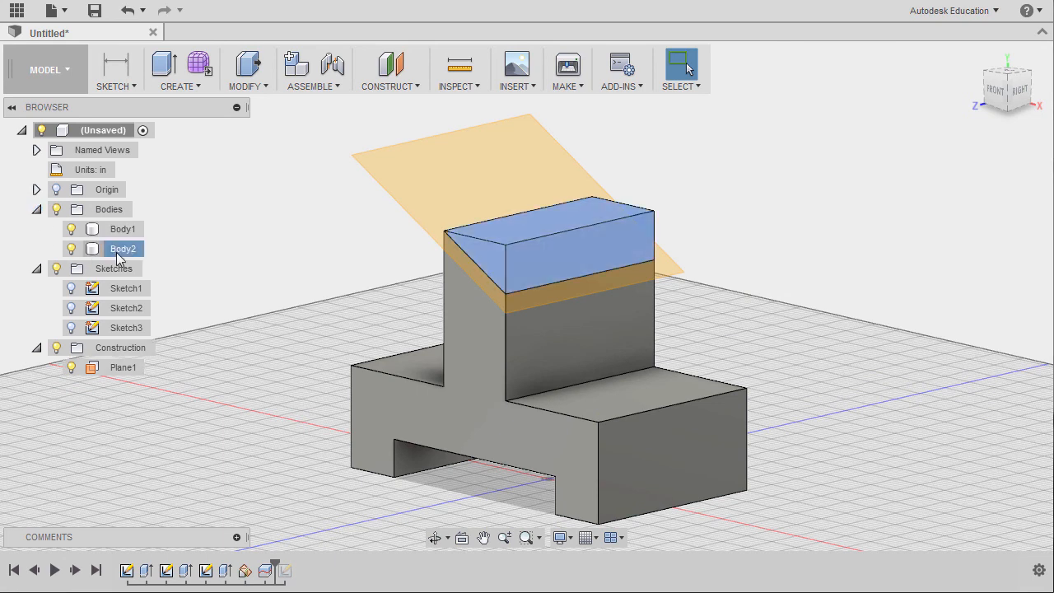
right_click(119, 259)
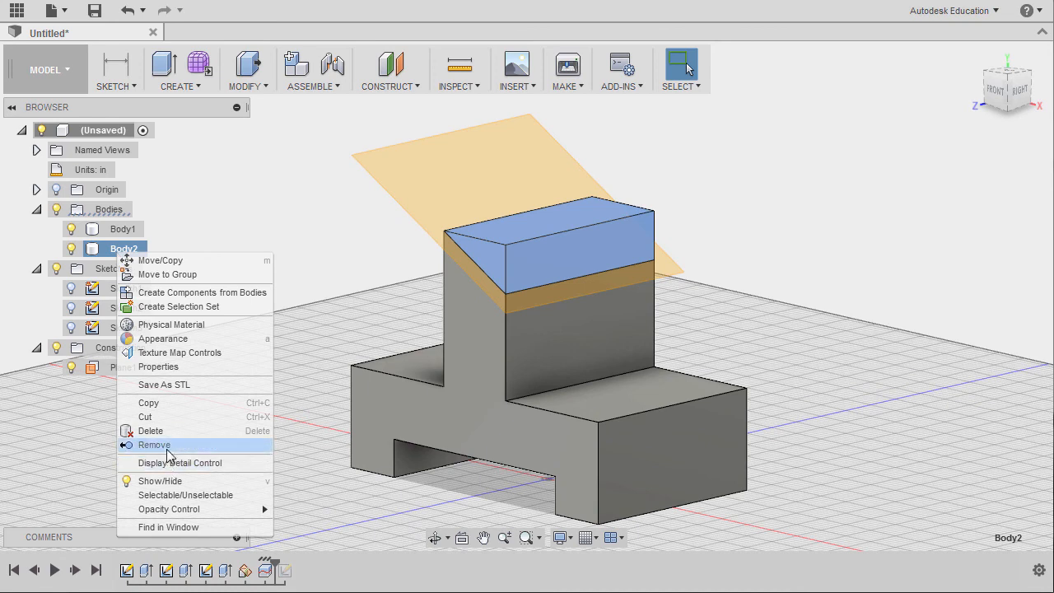
click(167, 445)
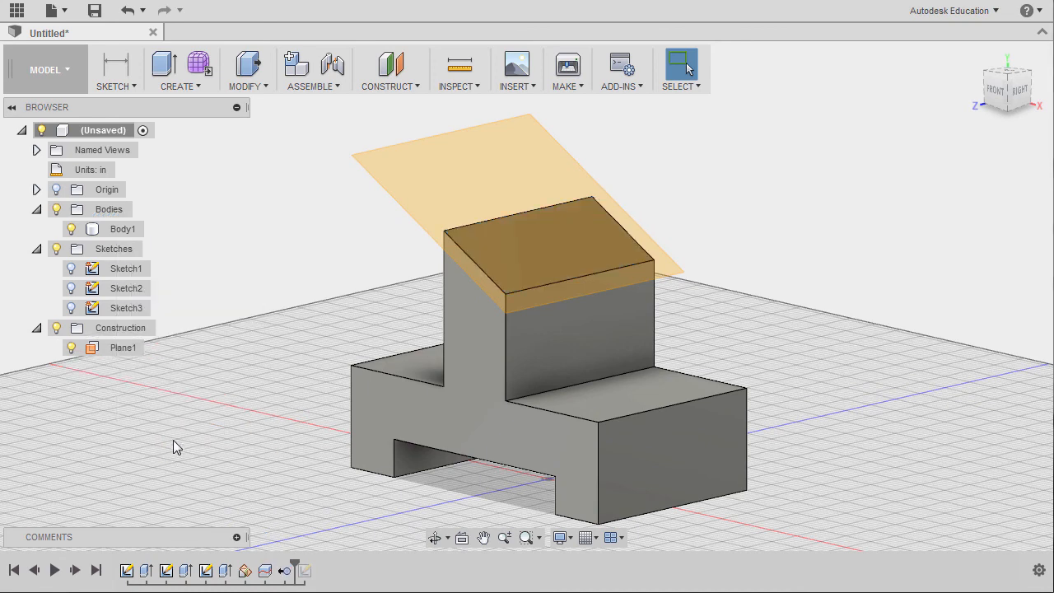
- Roll the timeline forward past the profile sketch and reopen that sketch for editing
click(75, 571)
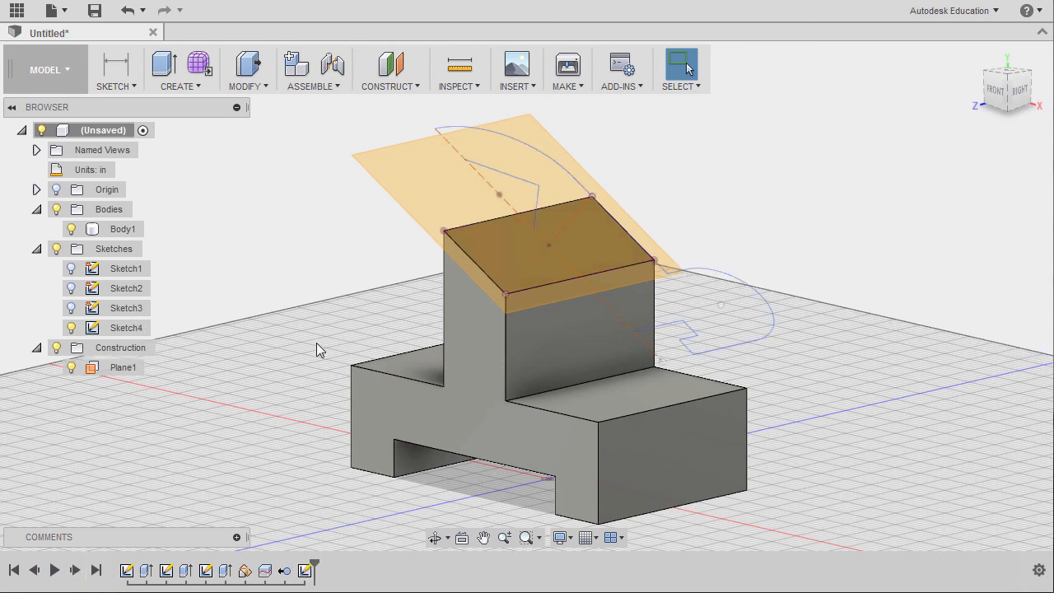
click(304, 569)
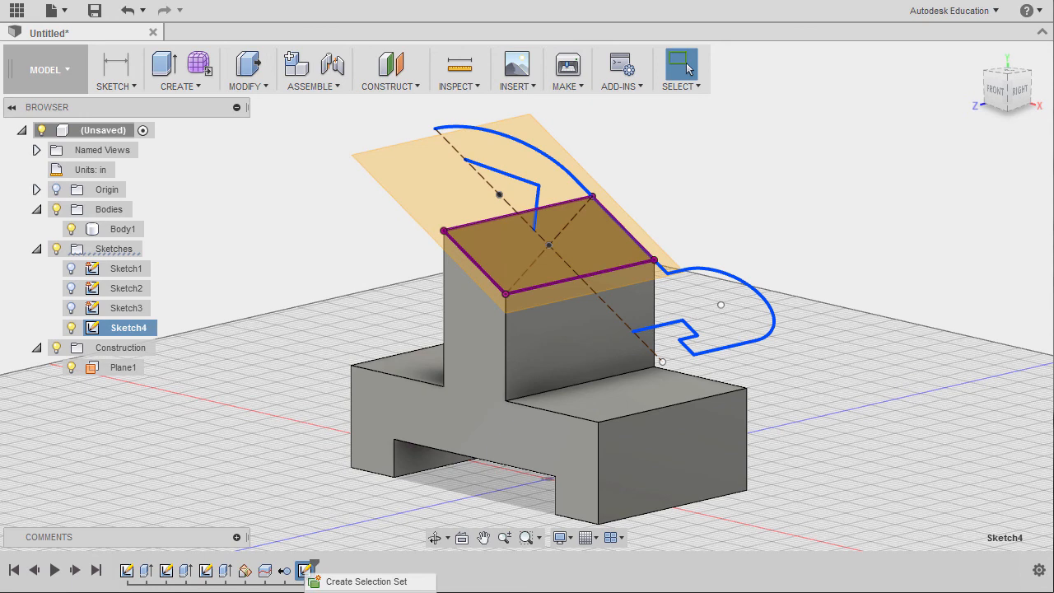
double_click(304, 570)
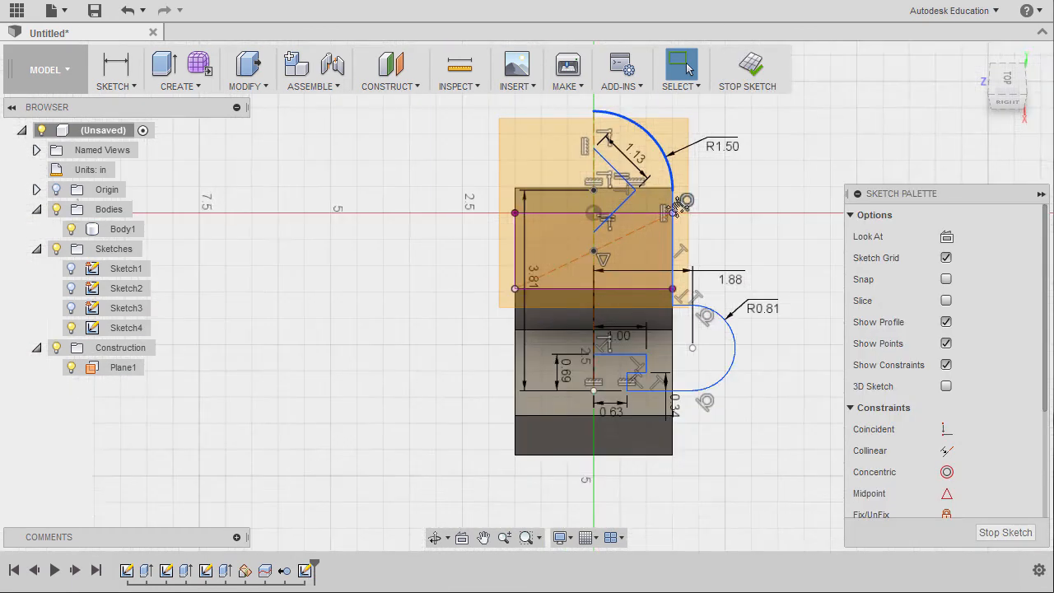
- Pull the loosely constrained half-profile sideways off the body to separate the diagonal's ends from the projected rectangle's corners
scroll(635, 239, up, 2)
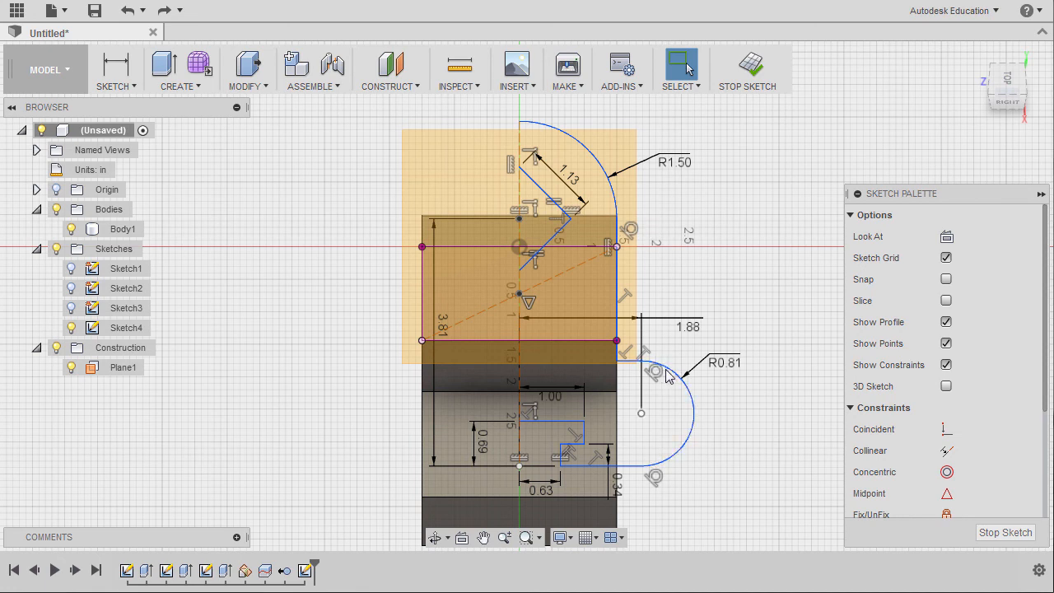
drag(668, 377, 771, 347)
drag(816, 414, 829, 423)
scroll(693, 325, down, 2)
middle_drag(693, 325, 584, 314)
scroll(599, 295, up, 2)
middle_drag(698, 251, 712, 248)
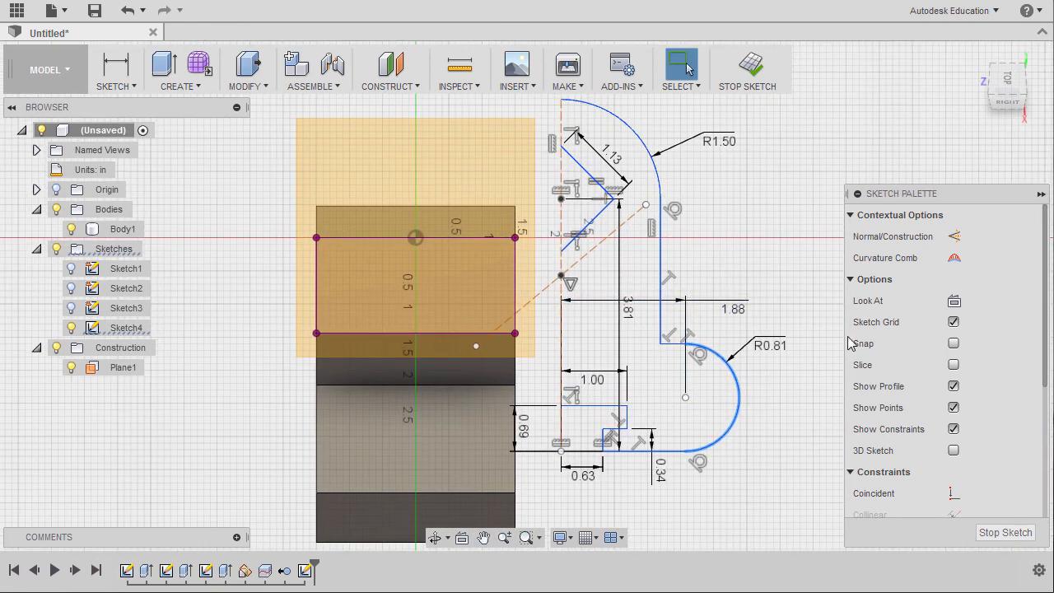
click(772, 275)
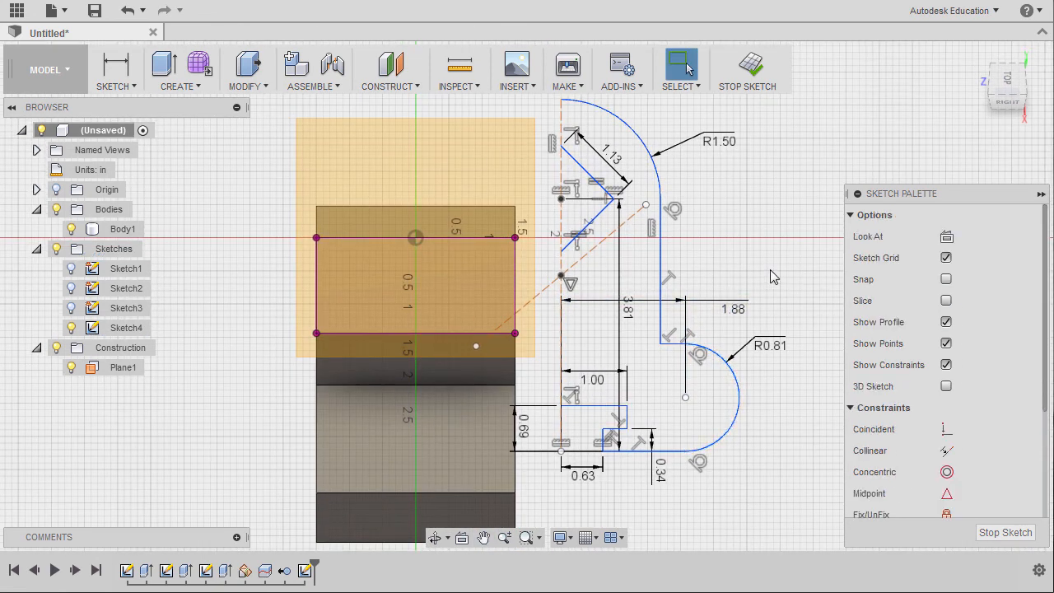
- Apply Coincident constraints between the construction diagonal's two ends and the projected rectangle's lower-left and upper-right corners
click(945, 429)
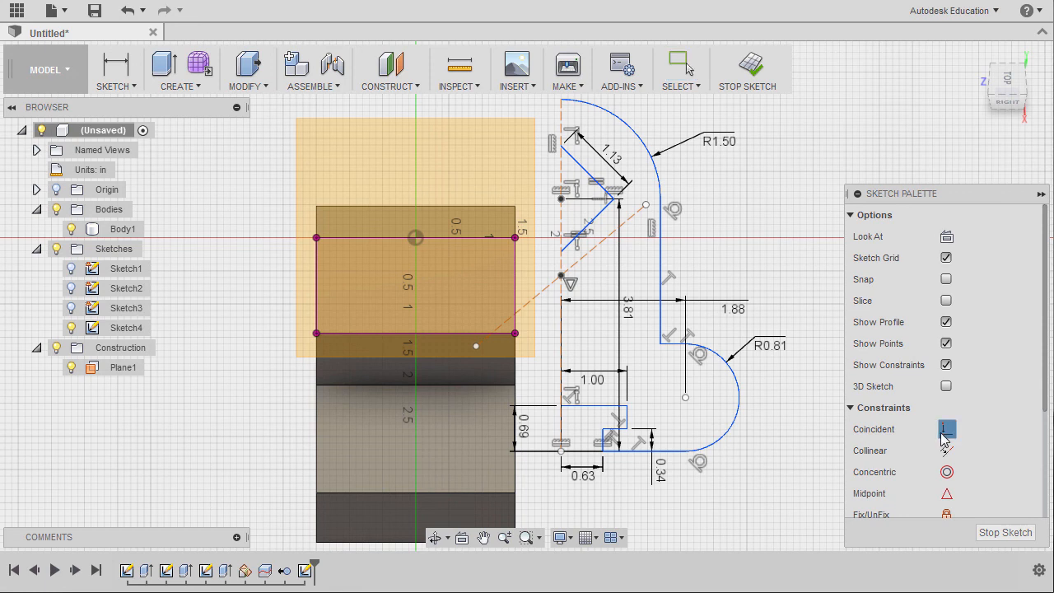
click(476, 345)
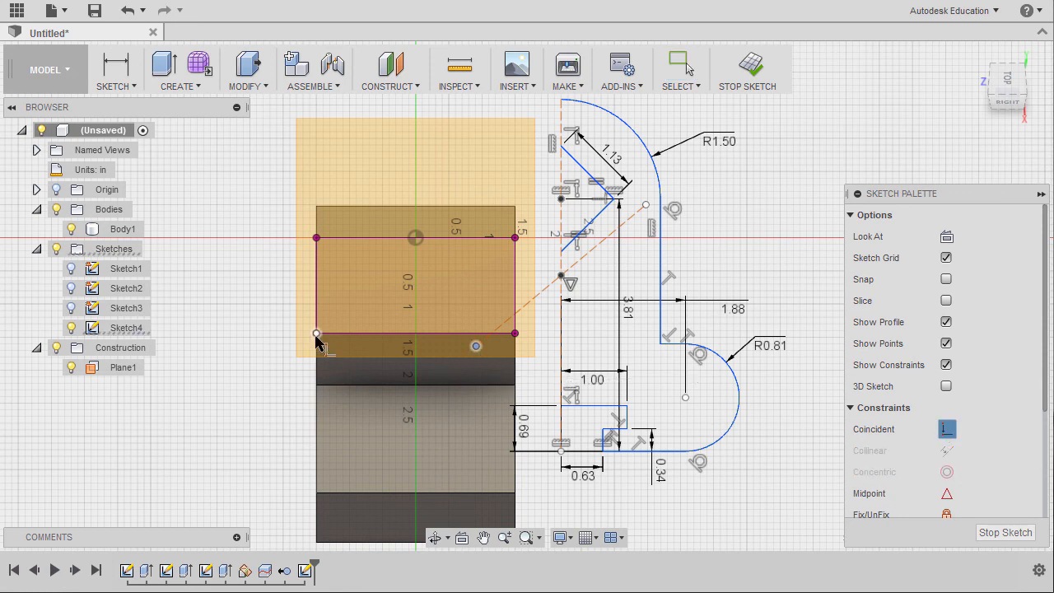
click(316, 333)
click(486, 192)
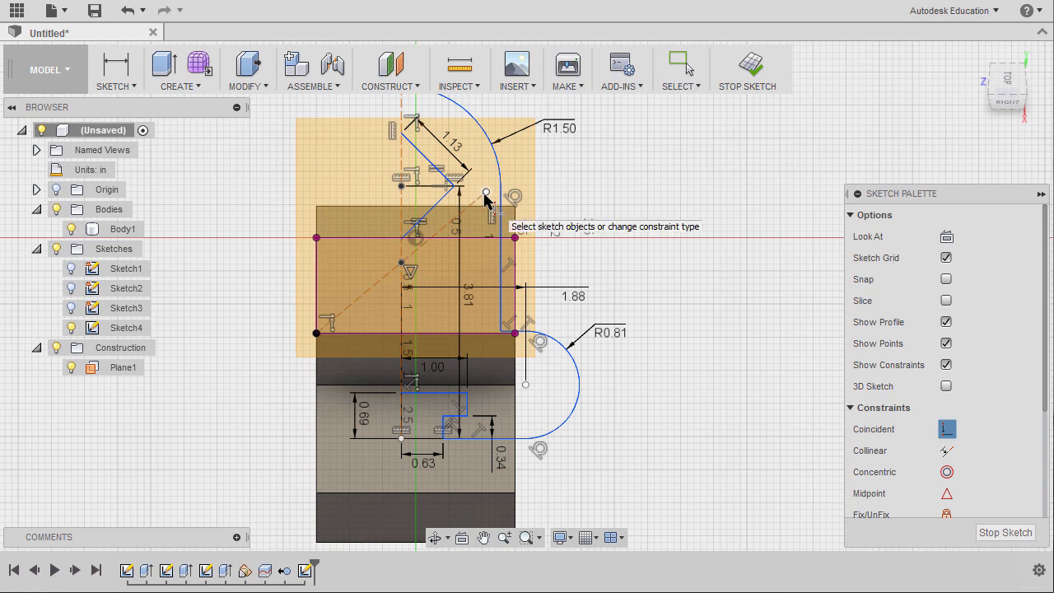
click(516, 238)
mouse_move(606, 280)
middle_down()
mouse_move(649, 249)
mouse_move(661, 280)
middle_up()
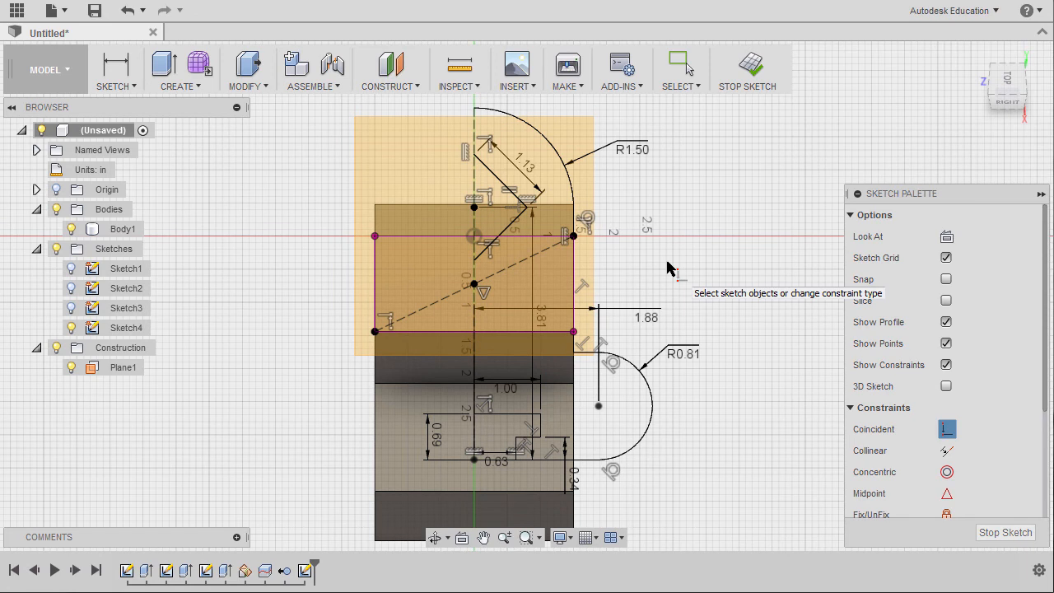
key(Escape)
- Start a sketch Mirror using the half-profile's long vertical construction line as the mirror line
scroll(666, 274, down, 1)
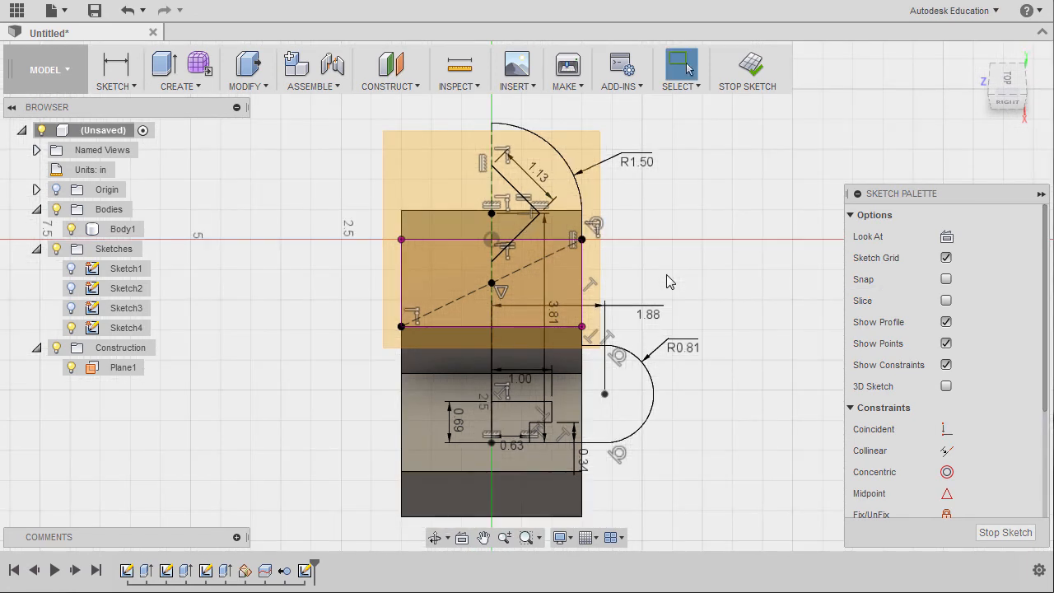
key(s)
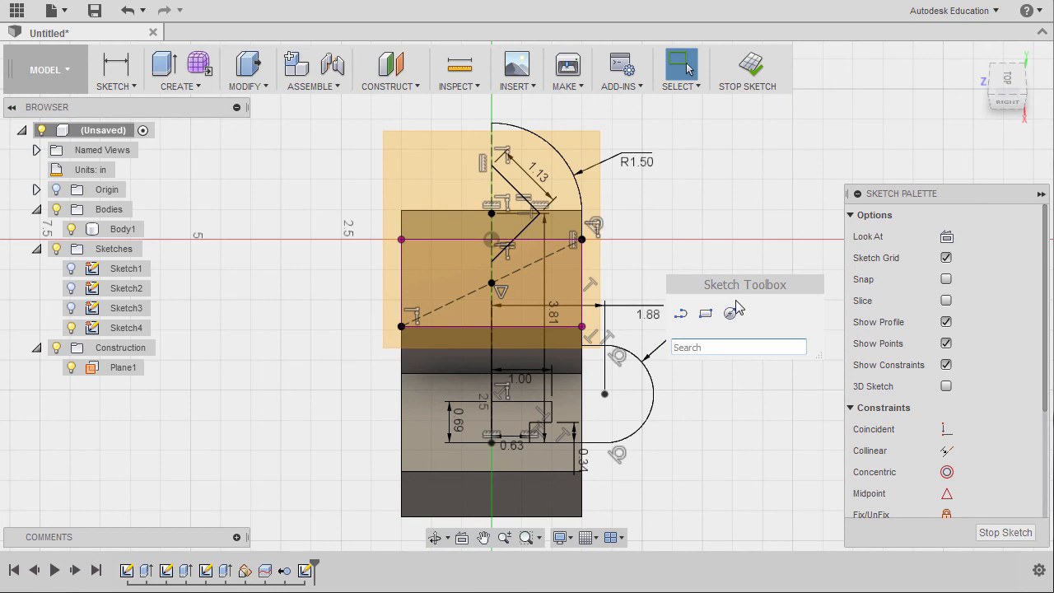
text(mi)
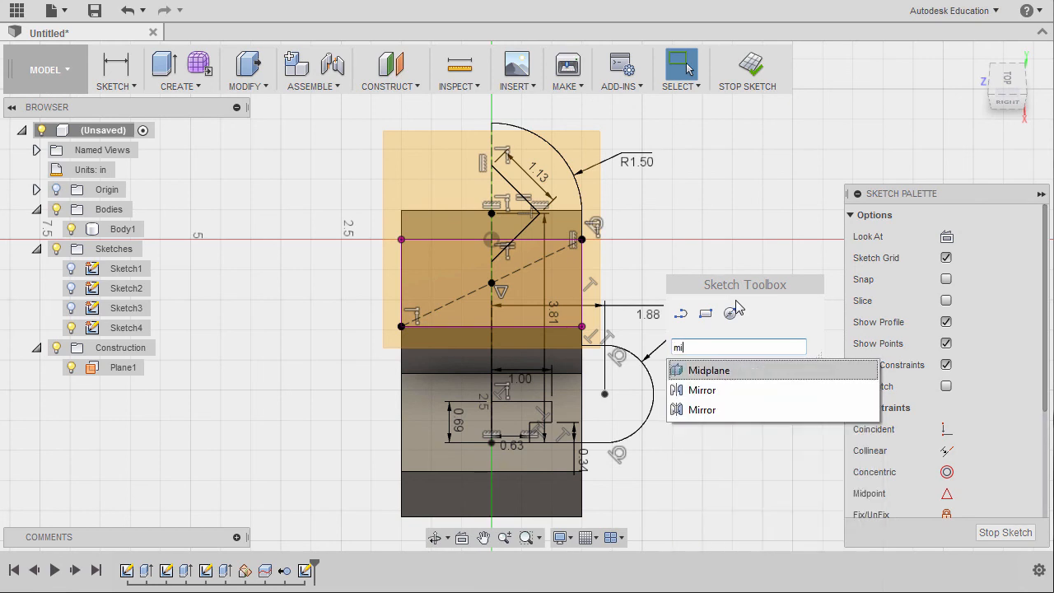
click(727, 390)
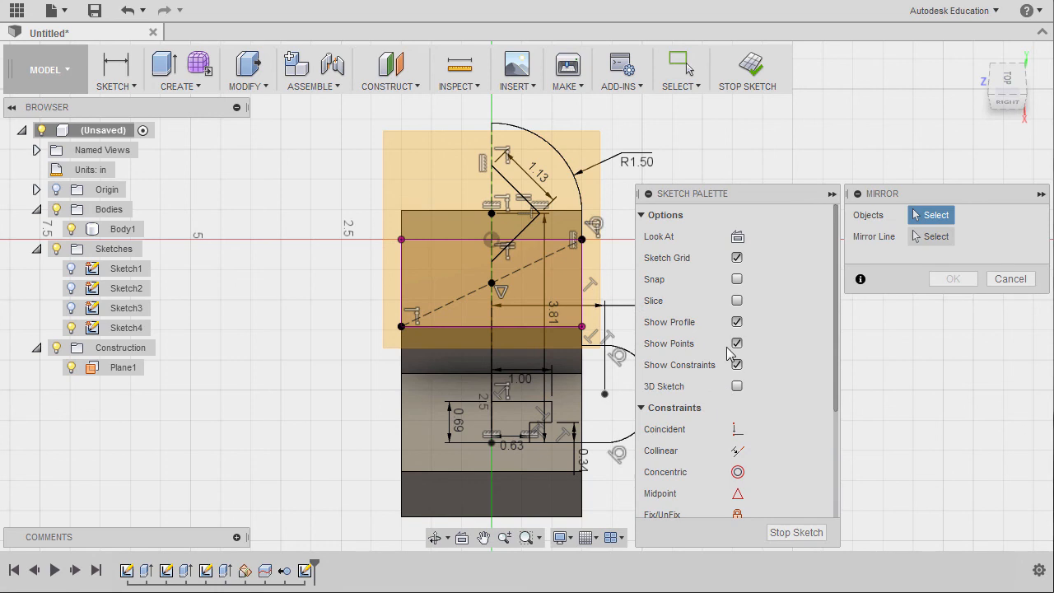
middle_drag(633, 298, 579, 309)
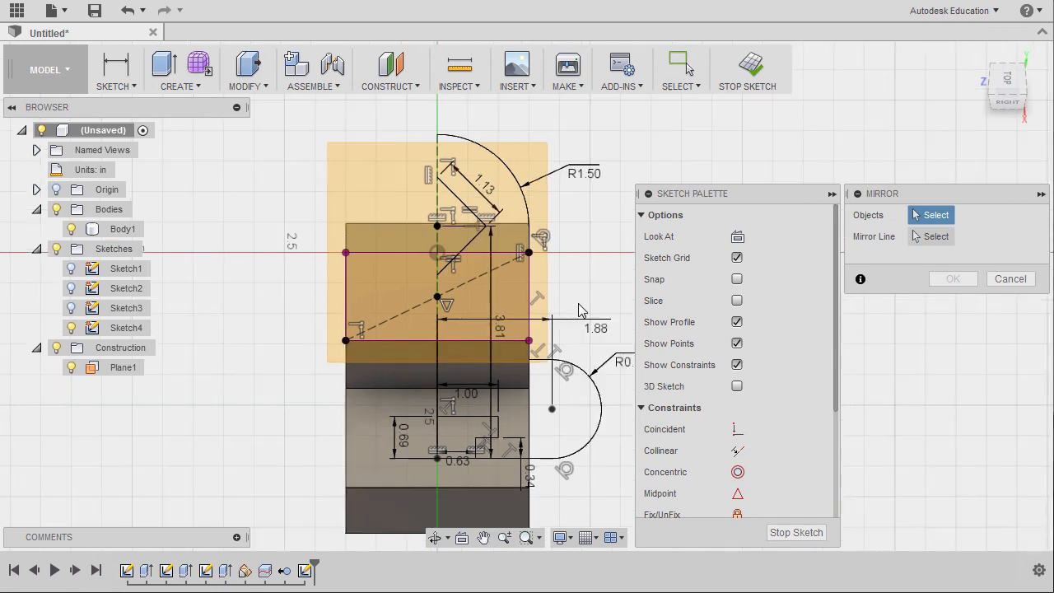
click(928, 238)
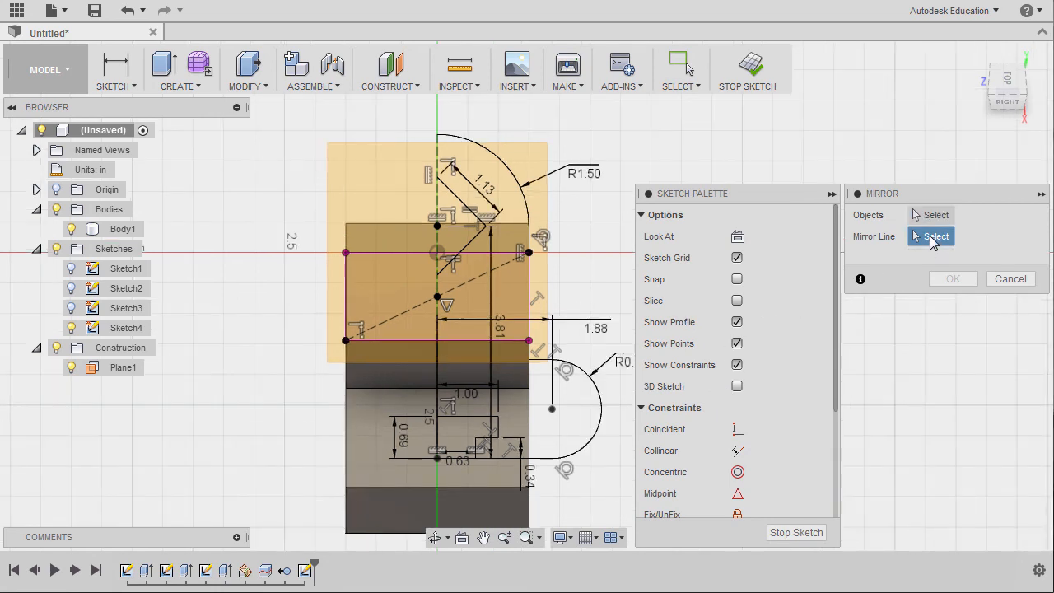
scroll(436, 165, up, 5)
click(435, 148)
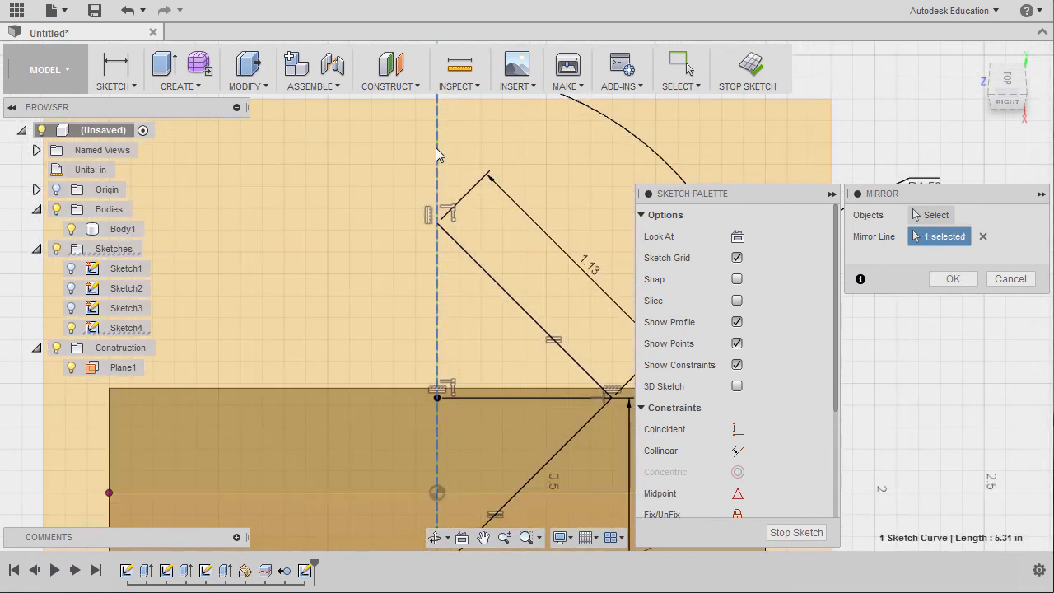
scroll(435, 148, down, 5)
middle_drag(434, 162, 429, 172)
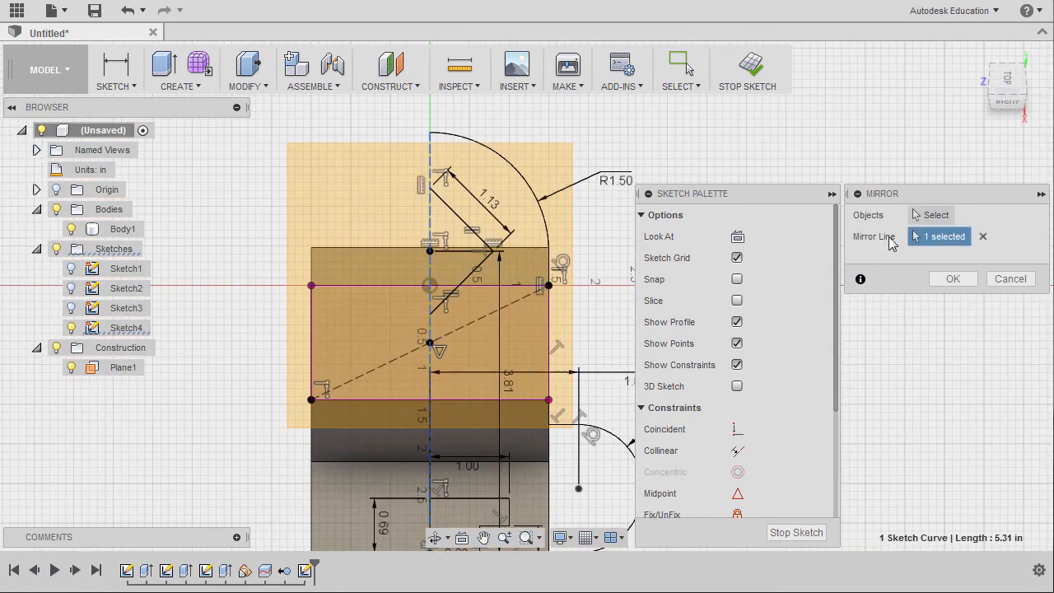
- Choose the R1.50 arc, both V-notch lines, the side edge and the R0.81 lobe's outline as the objects to mirror
click(951, 217)
click(523, 179)
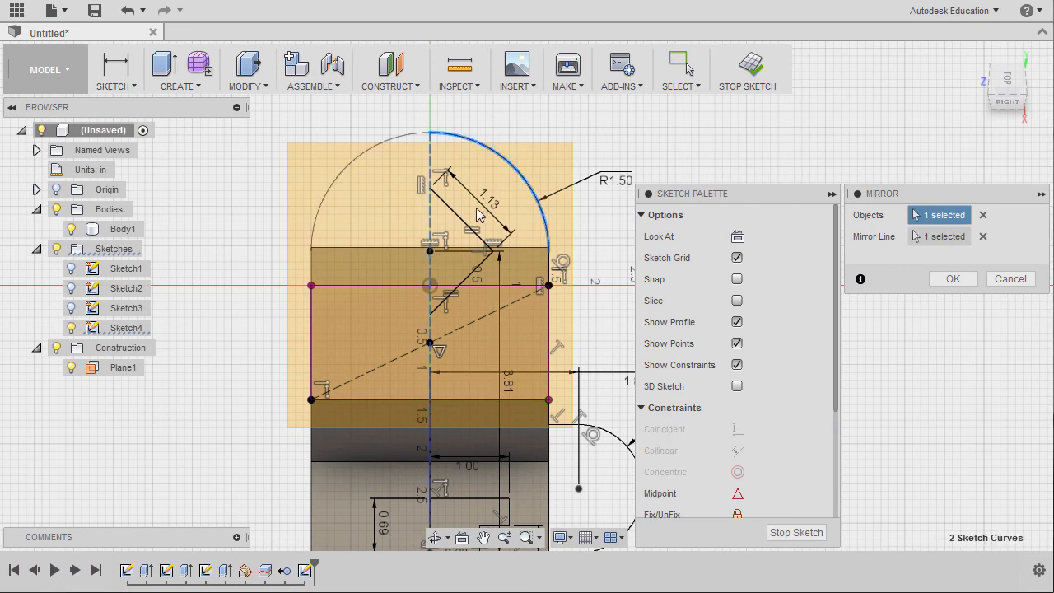
click(458, 214)
click(471, 271)
middle_drag(471, 271, 473, 229)
scroll(516, 396, up, 3)
click(518, 293)
click(587, 315)
scroll(538, 337, down, 2)
click(518, 439)
click(463, 439)
- Add the four lines of the stepped slot at the profile's base to the mirror objects and complete the mirror
scroll(463, 440, up, 4)
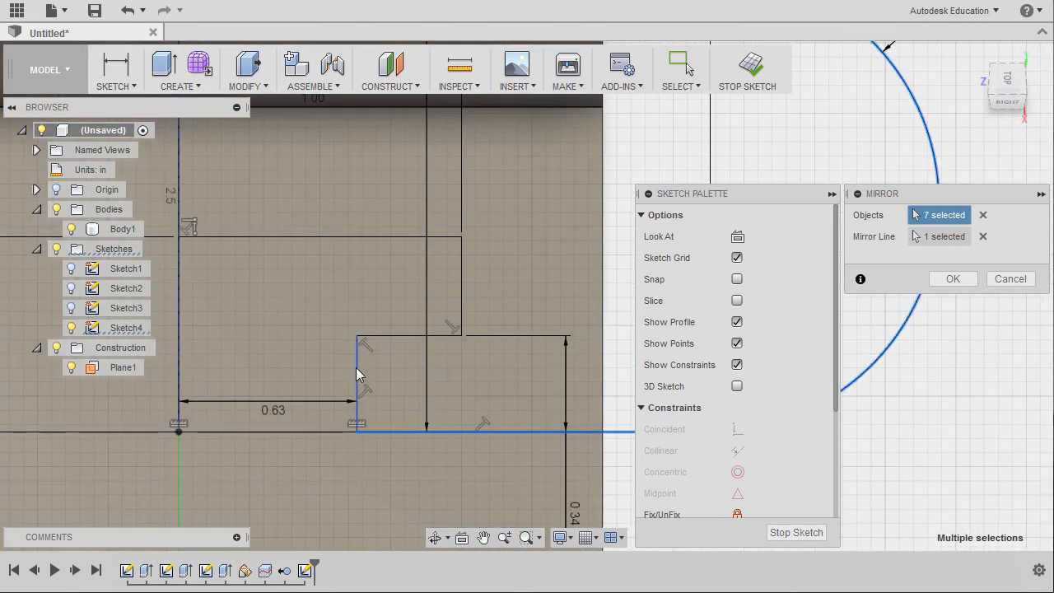
click(389, 336)
click(459, 274)
click(414, 239)
scroll(392, 259, down, 3)
scroll(390, 263, down, 2)
mouse_move(390, 263)
middle_down()
mouse_move(460, 412)
mouse_move(462, 347)
mouse_move(443, 417)
middle_up()
scroll(445, 396, up, 1)
scroll(461, 348, down, 2)
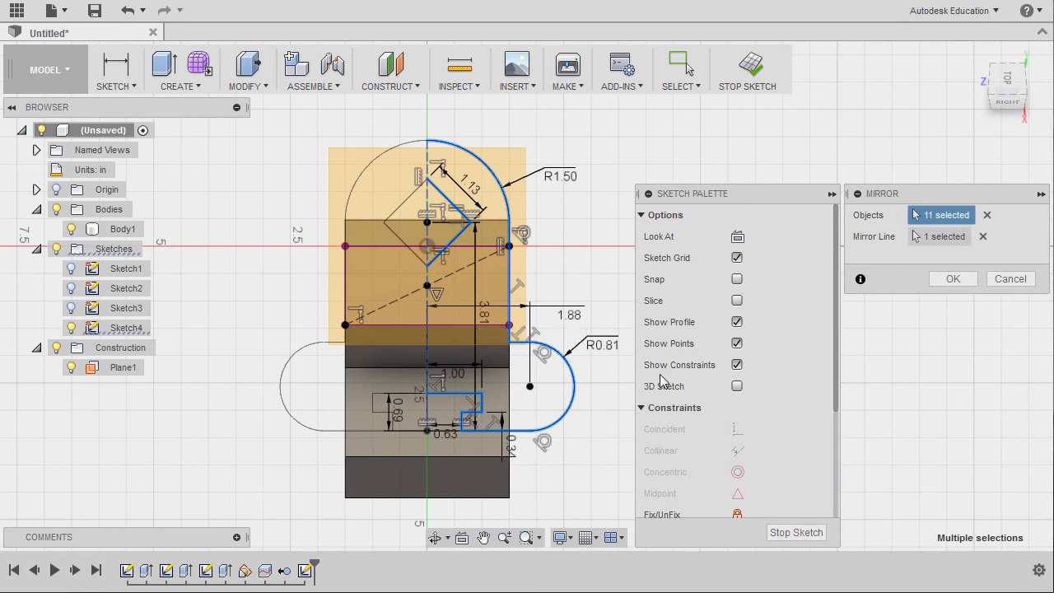
scroll(516, 397, up, 1)
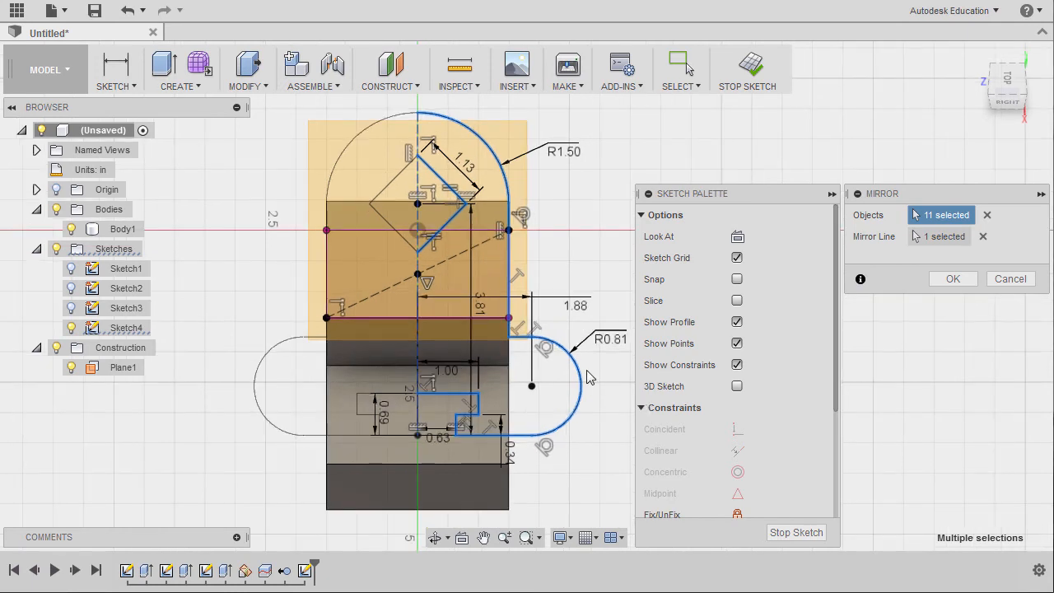
click(963, 282)
- Draw a 0.88 in diameter circle centred on the R0.81 lobe's centre point
key(c)
scroll(550, 382, up, 2)
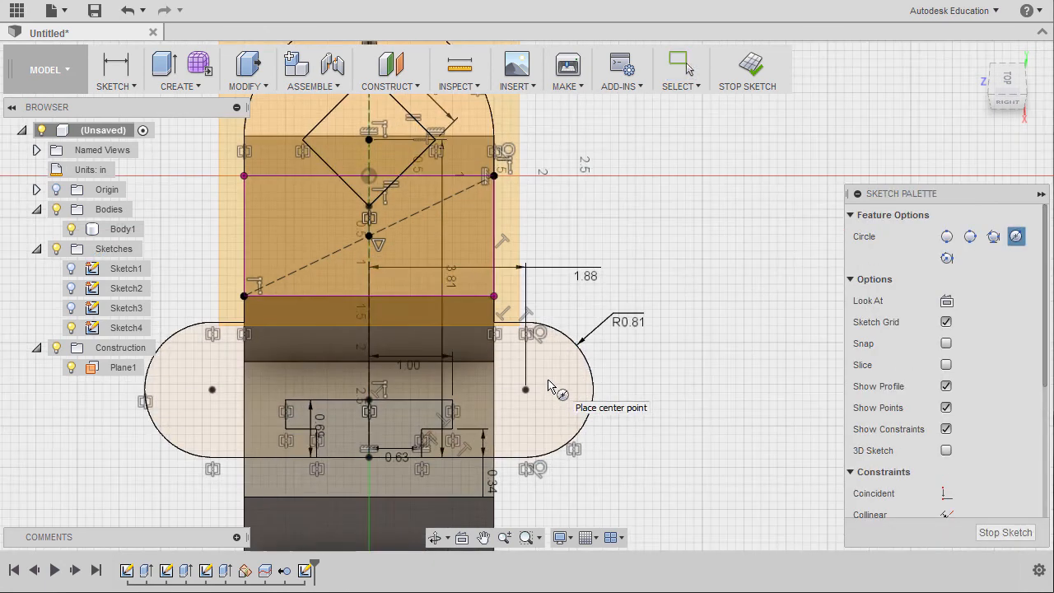
click(525, 389)
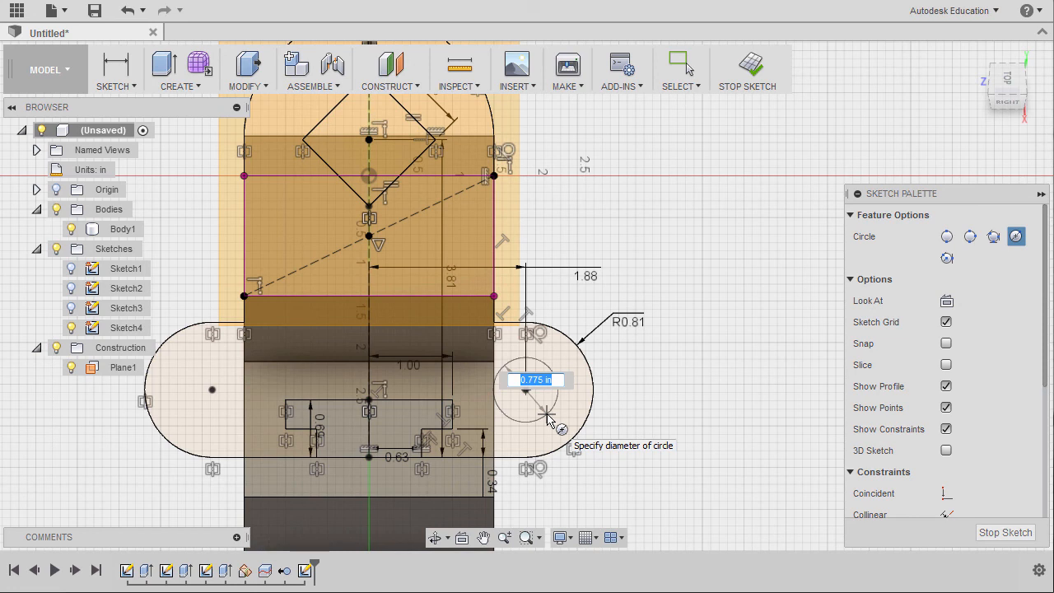
key(BackSpace)
key(Return)
key(Escape)
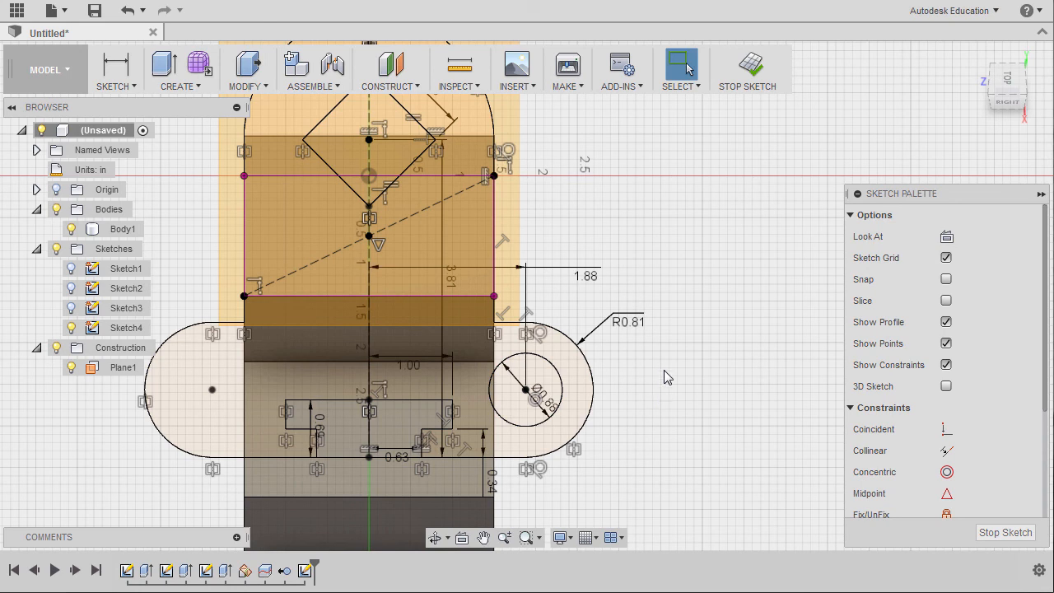
- Mirror the 0.88 in circle across the vertical construction line to the opposite lobe
text(s)
text(mi)
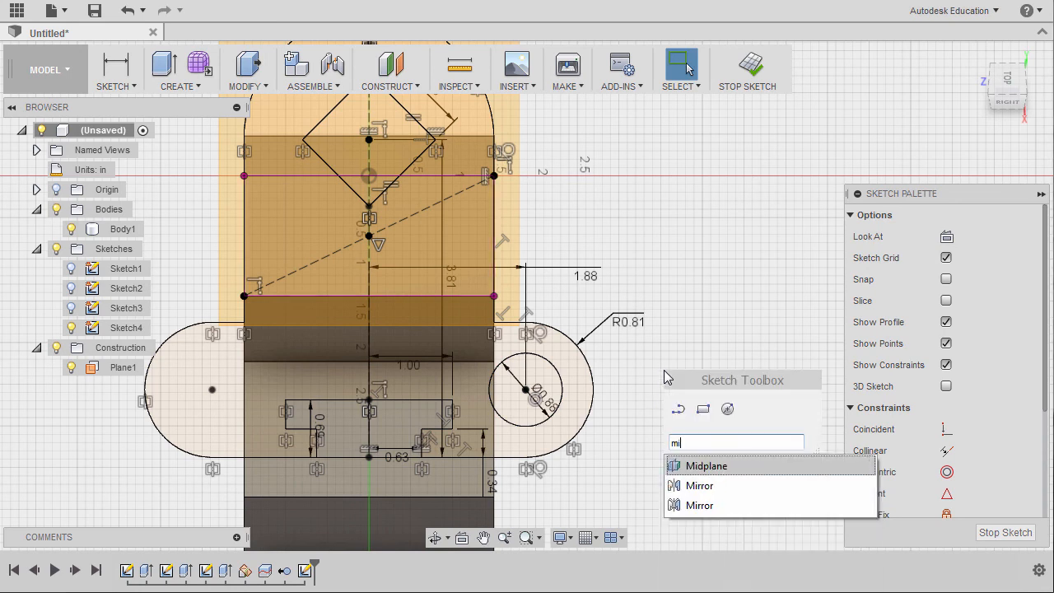
click(861, 485)
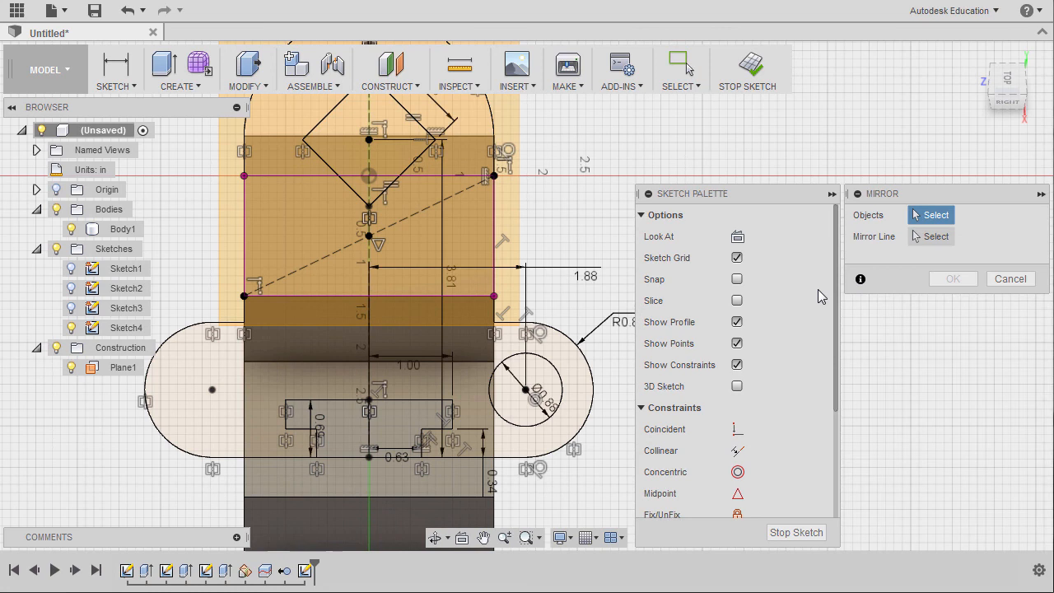
click(560, 375)
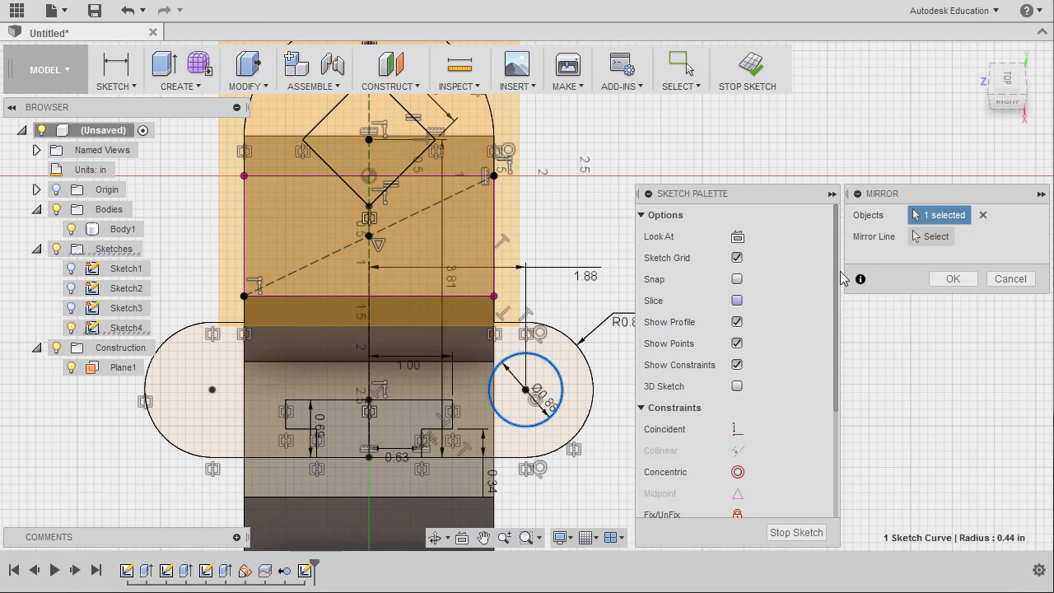
click(930, 236)
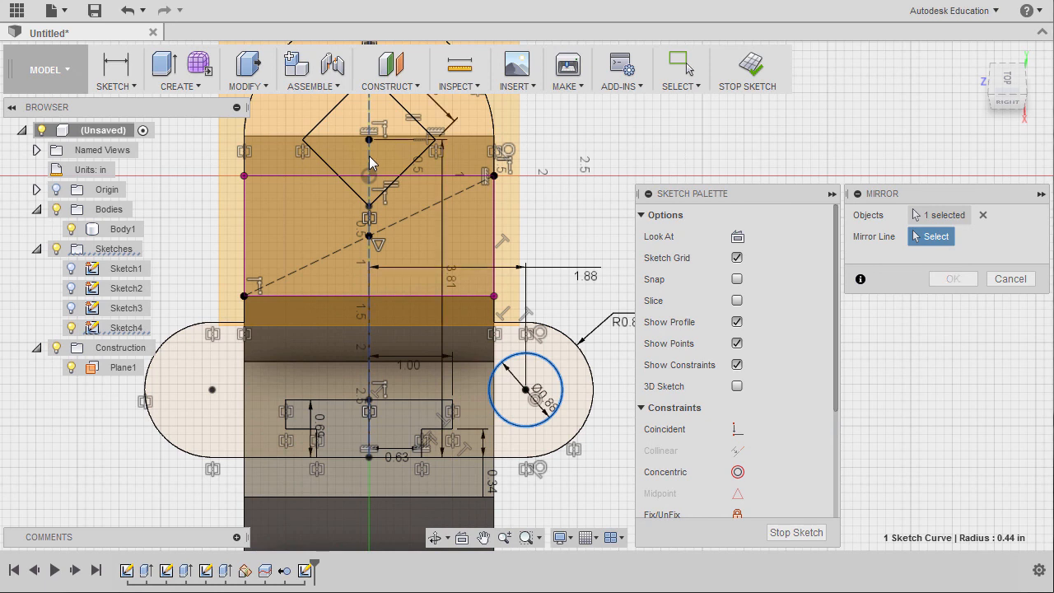
click(370, 162)
click(952, 279)
- Hide the angled construction plane Plane1 and finish the sketch
shift+middle_drag(507, 340, 527, 311)
click(72, 371)
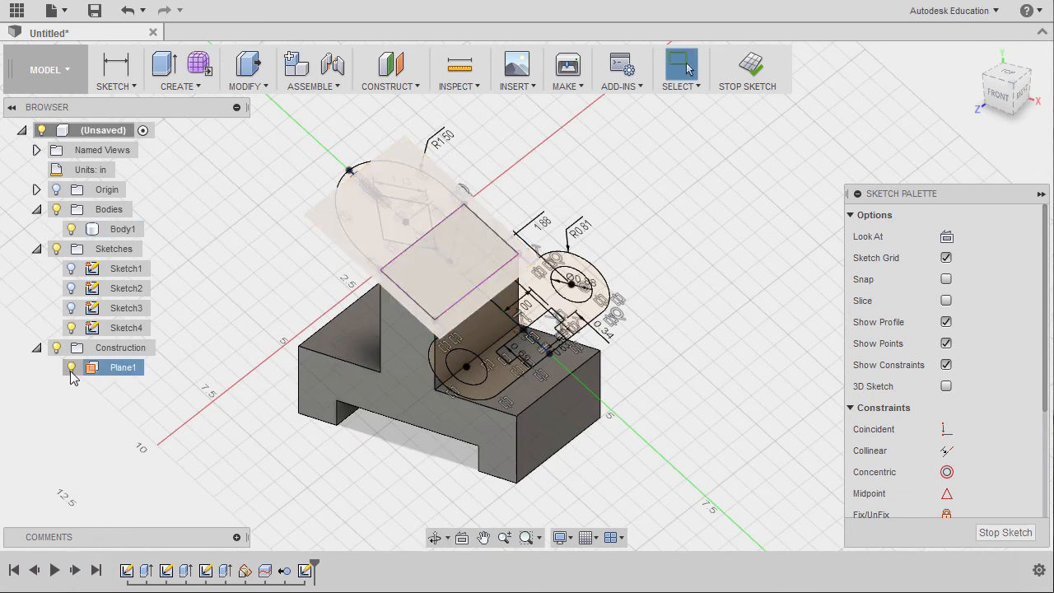
click(71, 368)
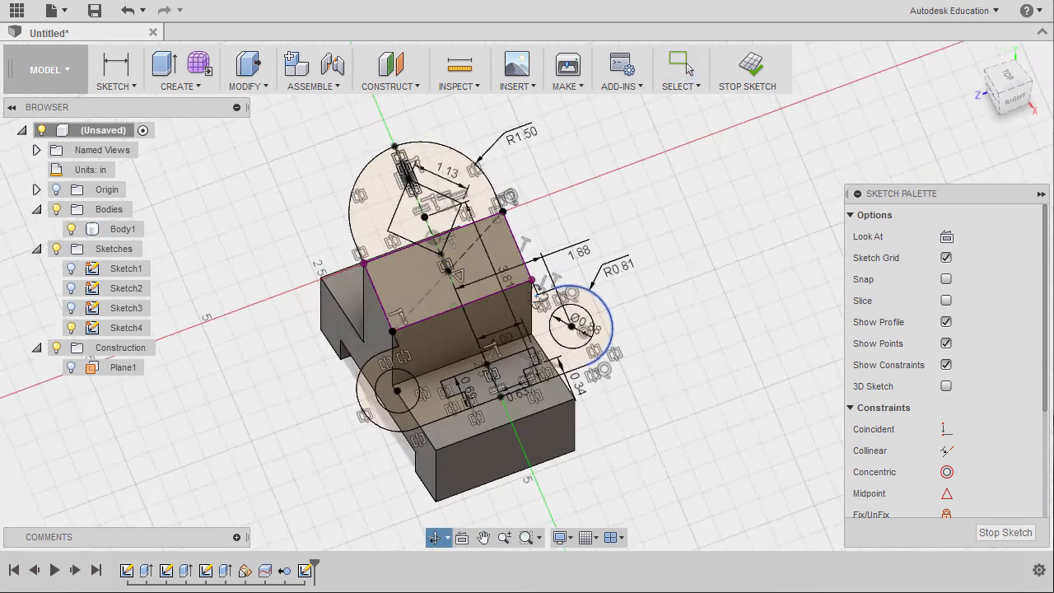
mouse_move(509, 266)
shift+middle_down()
mouse_move(678, 214)
mouse_move(722, 216)
shift+middle_up()
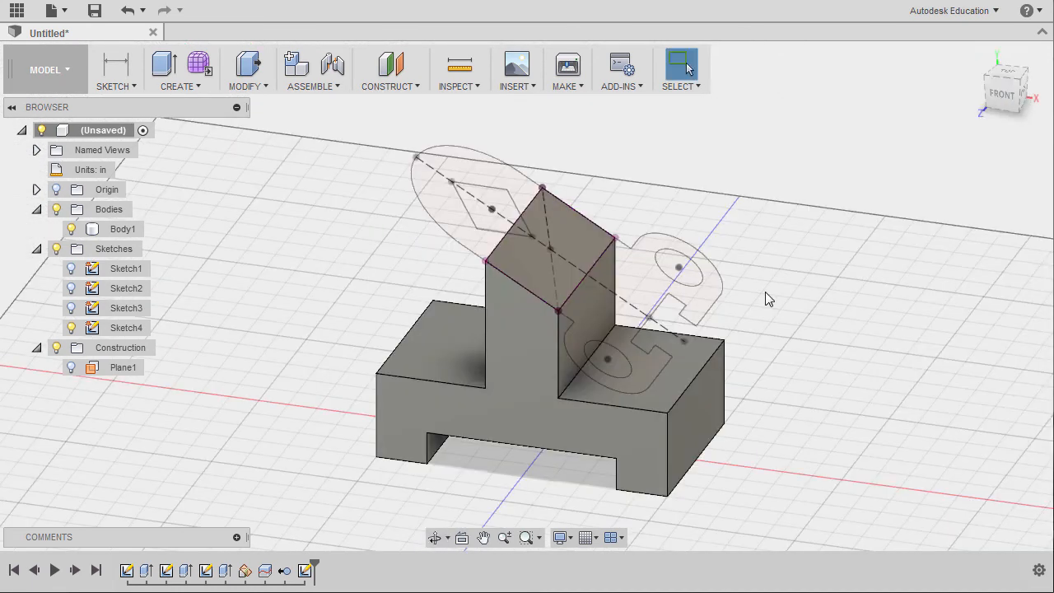
- Extrude the small triangular part of the square that overlaps the angled face about 0.77 in into the body as a cut
key(e)
scroll(485, 189, up, 5)
scroll(485, 188, up, 3)
click(633, 349)
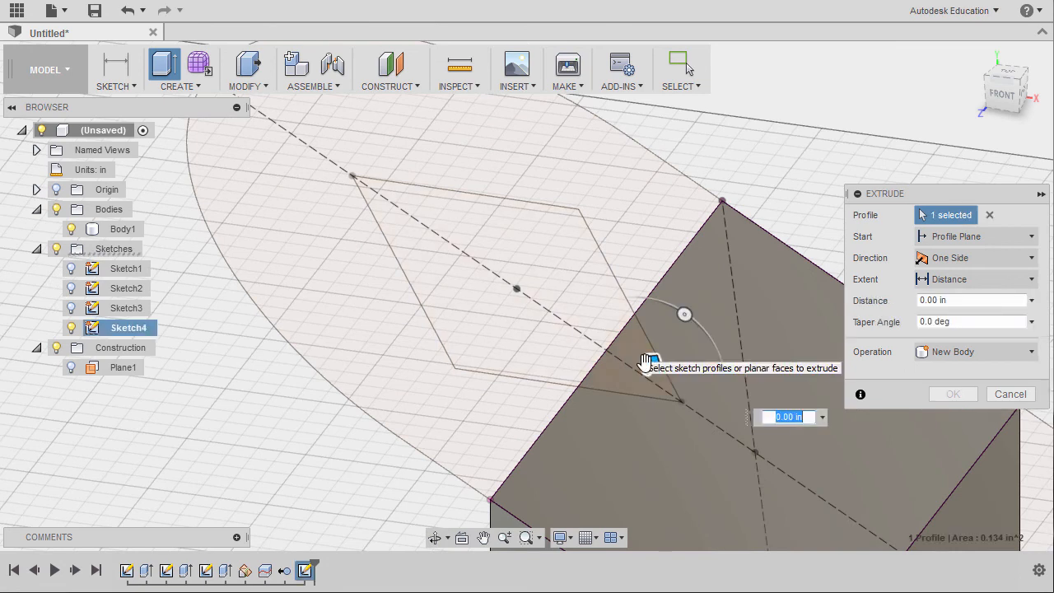
drag(652, 364, 536, 519)
shift+middle_drag(485, 352, 503, 313)
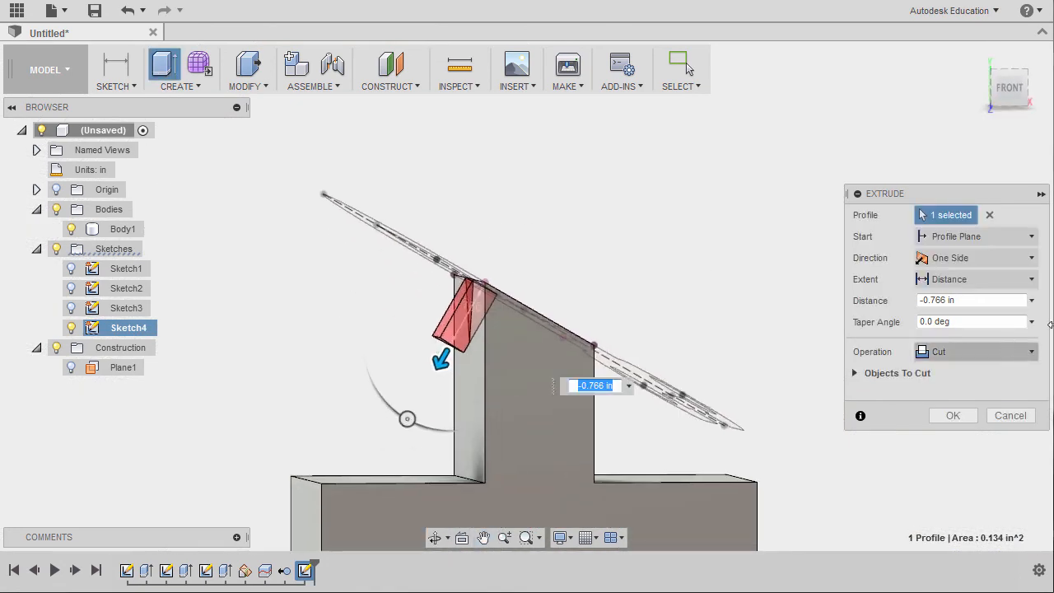
- Change the triangular cut's extent to To Object, ending at the base's upper face behind the upright, and complete the cut
click(993, 281)
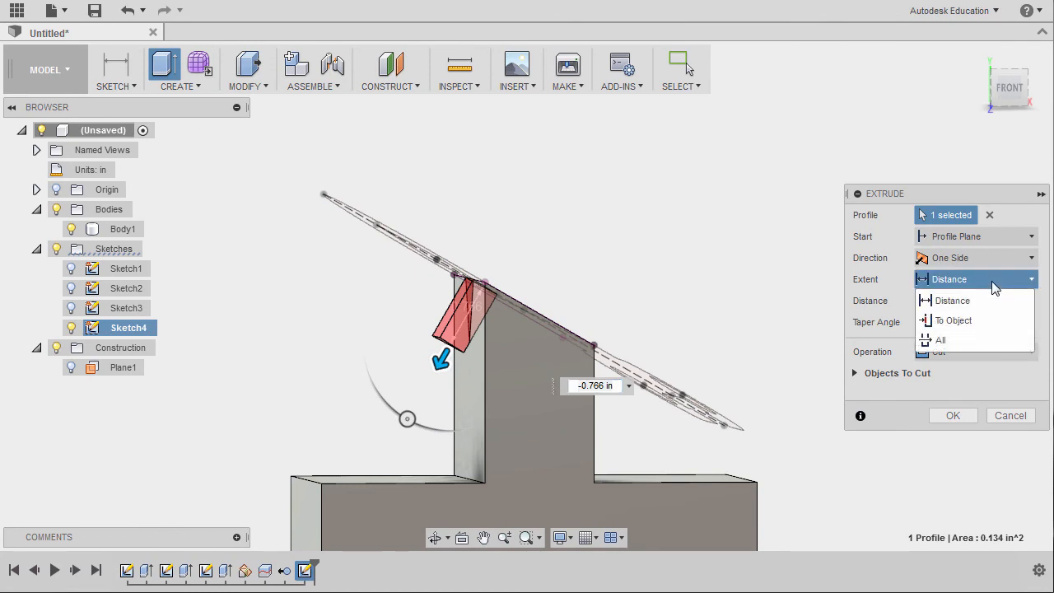
click(972, 320)
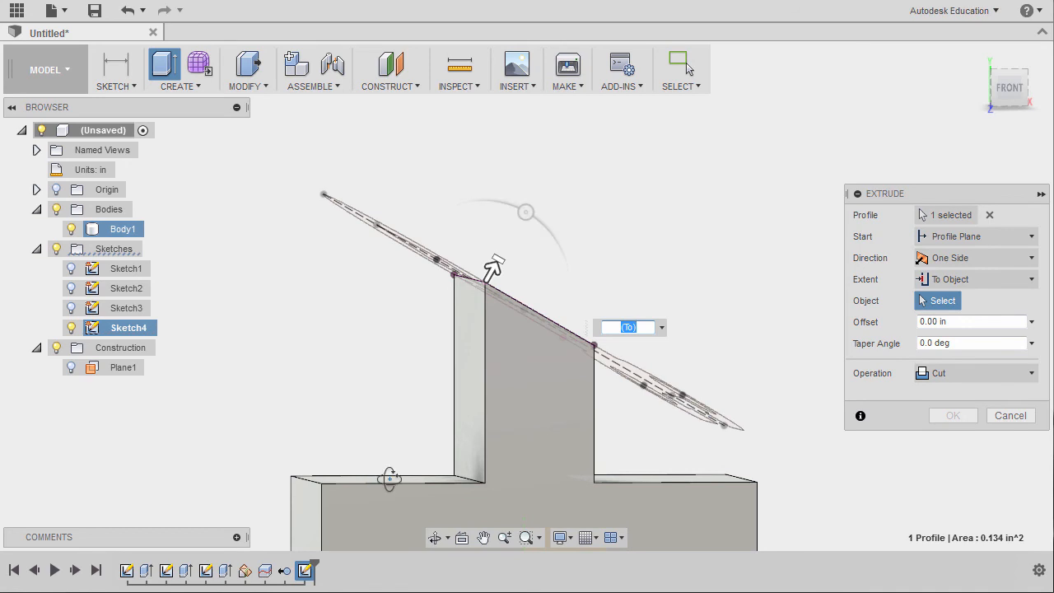
shift+middle_drag(389, 478, 384, 459)
click(391, 440)
scroll(395, 365, down, 2)
shift+middle_drag(395, 365, 494, 379)
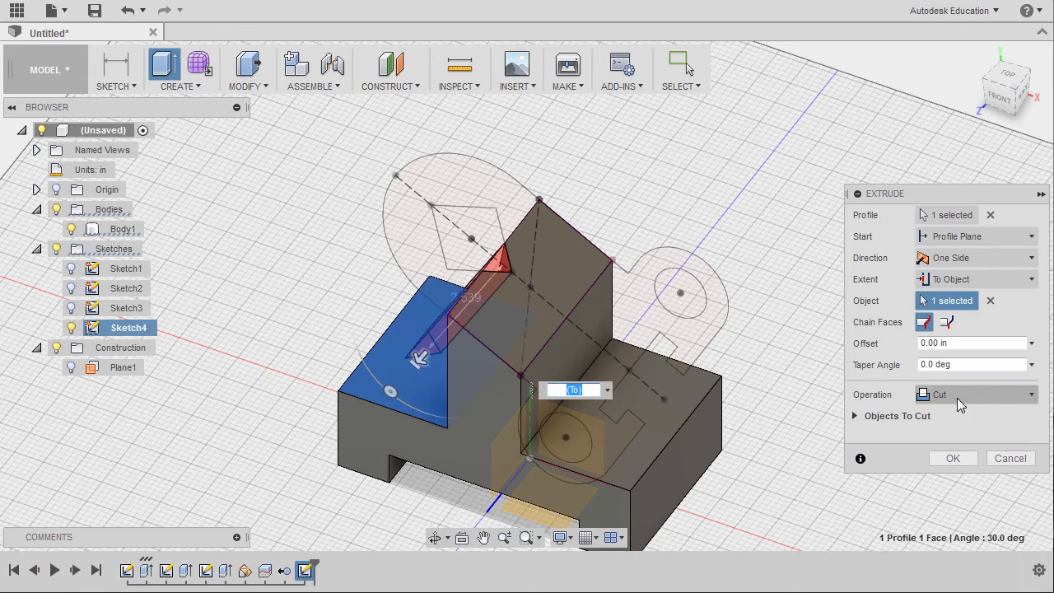
click(953, 458)
shift+middle_drag(577, 367, 679, 257)
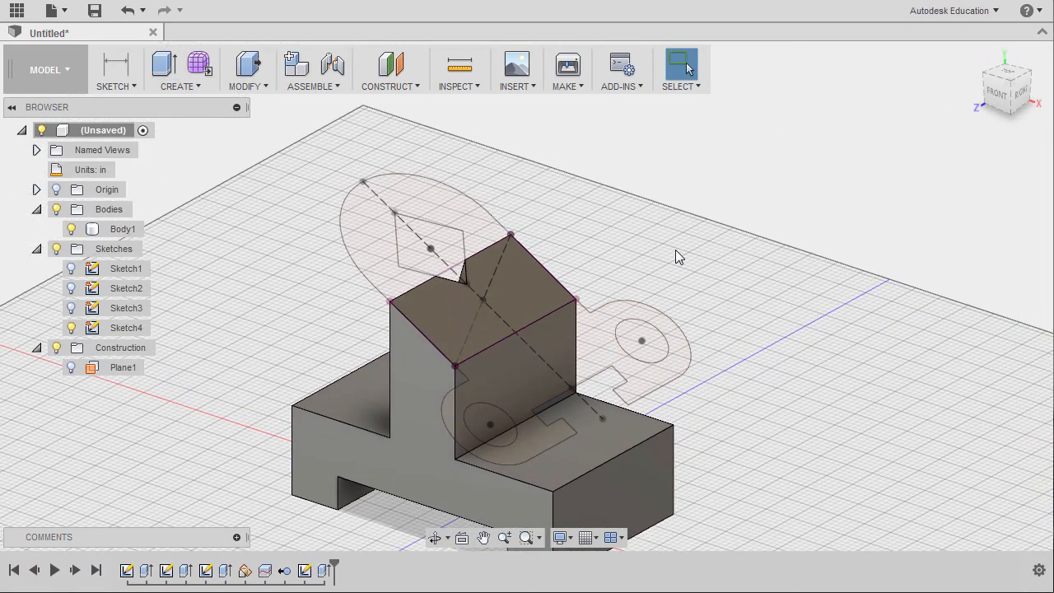
- Extrude the rounded head, the angled-face rectangle and the two-lobed profile 1 in outward, joining them to the body
key(e)
click(447, 200)
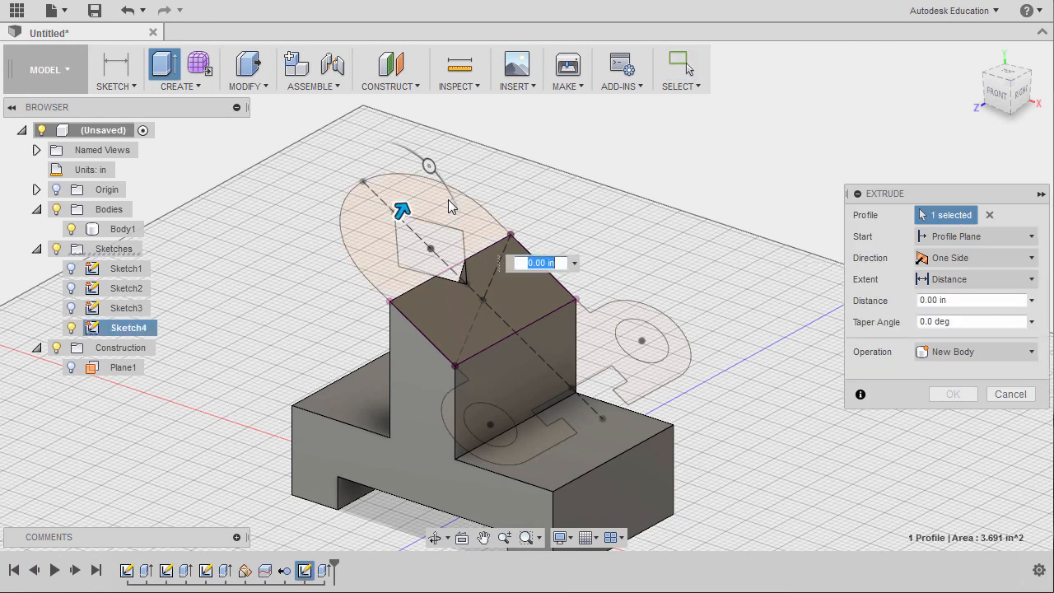
drag(400, 212, 421, 179)
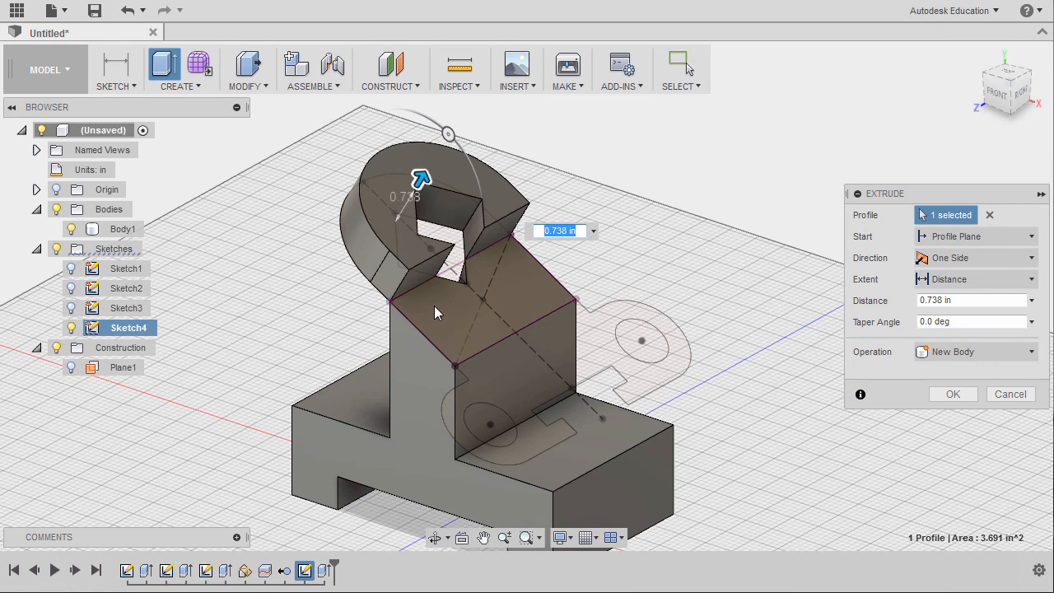
click(434, 306)
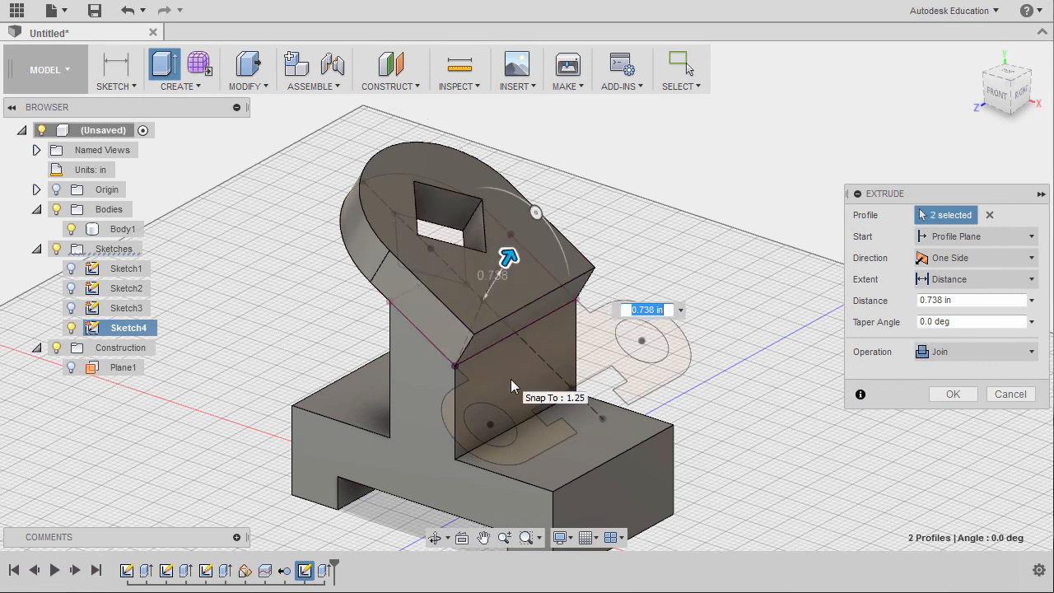
click(510, 379)
shift+middle_drag(473, 317, 489, 298)
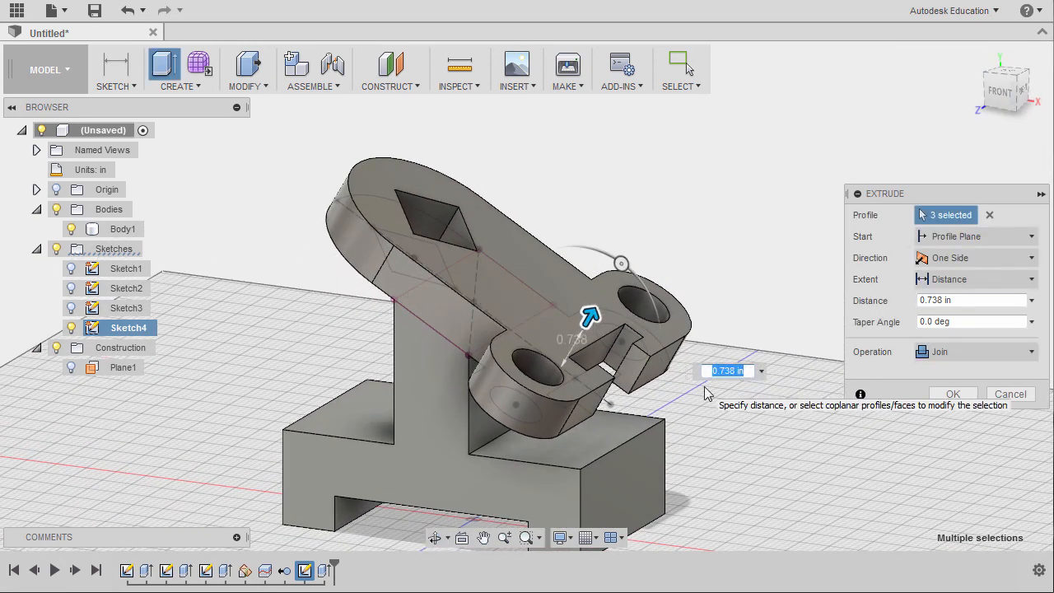
key(Return)
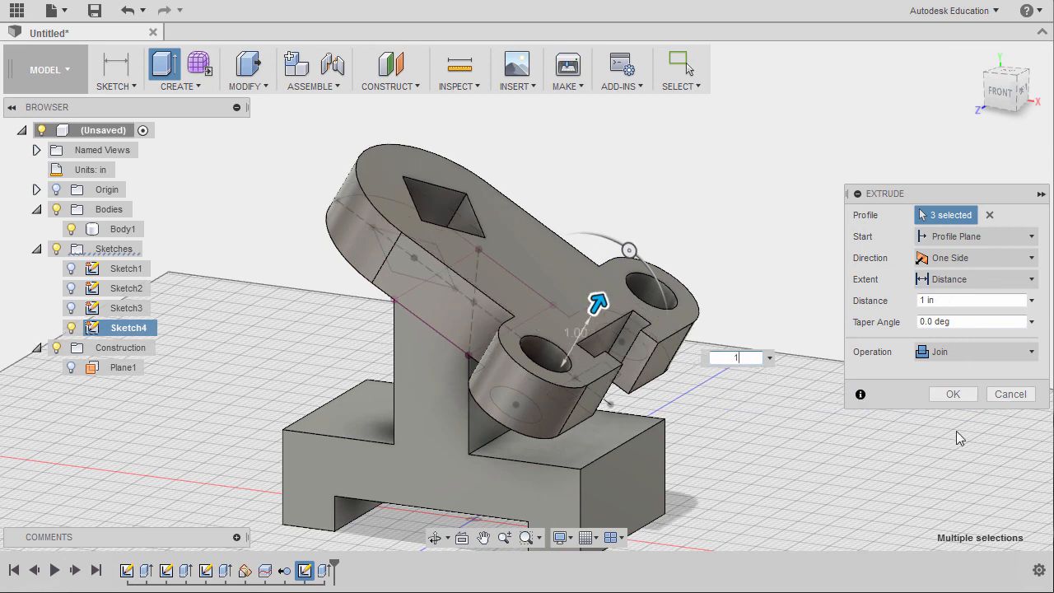
click(953, 394)
shift+middle_drag(648, 339, 716, 313)
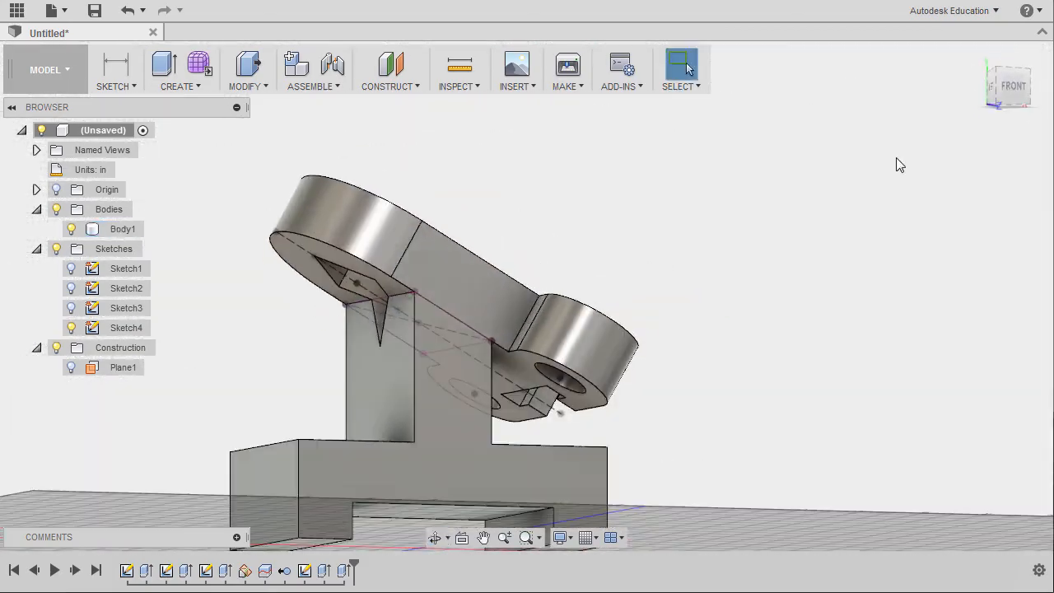
- Return to the home view and hide Sketch4
click(976, 54)
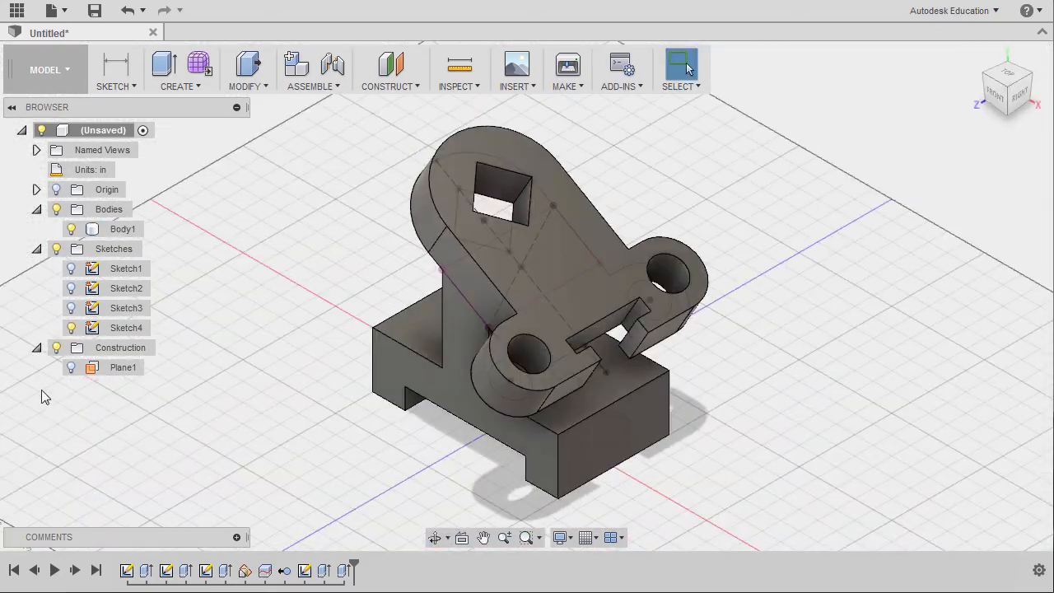
click(81, 329)
click(71, 328)
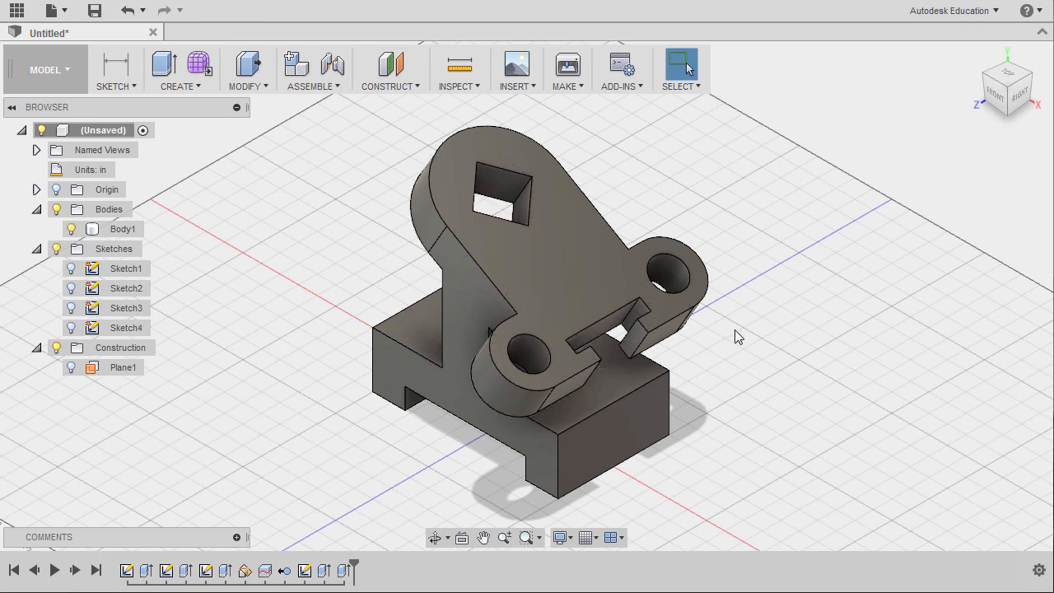
- Switch to Windows Photo Viewer to check the challenge drawing's dimensions and fillet note, and return to the Fusion 360 model
key(alt+Tab)
drag(622, 71, 578, 9)
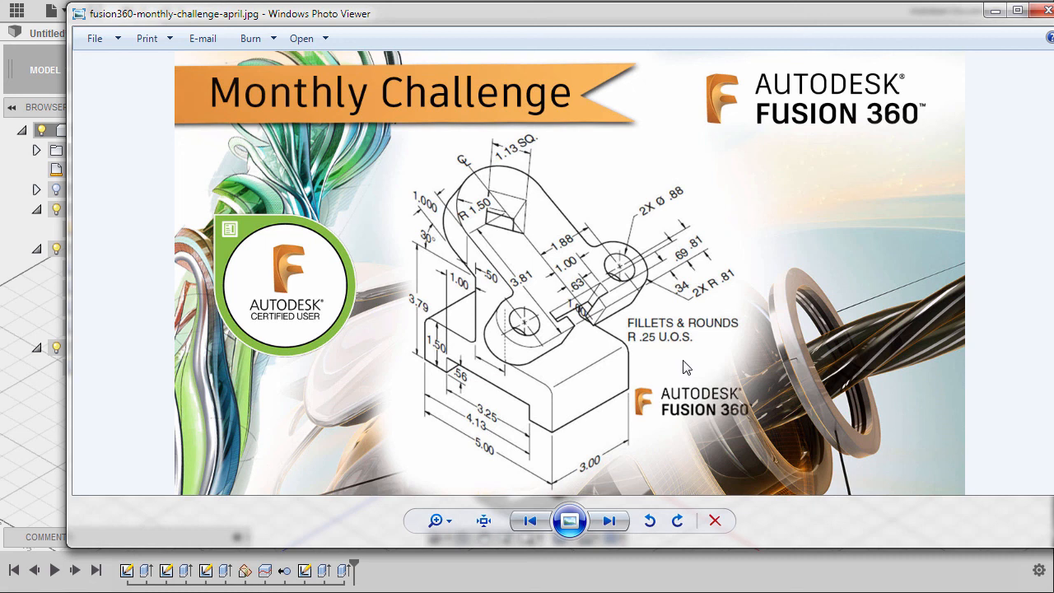
click(995, 10)
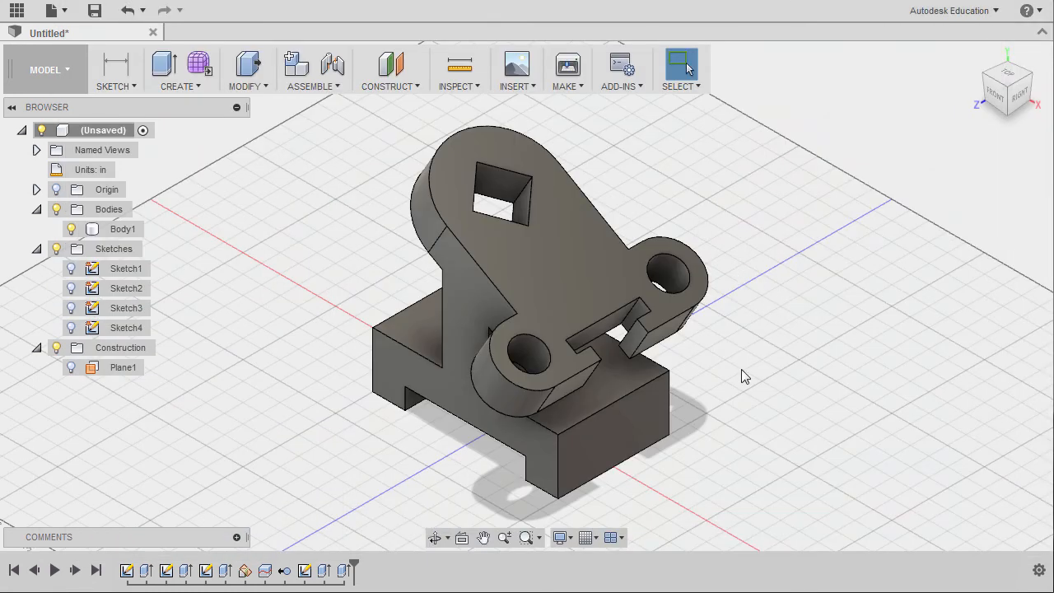
mouse_move(733, 376)
shift+middle_down()
mouse_move(842, 353)
mouse_move(952, 348)
mouse_move(967, 334)
mouse_move(677, 348)
mouse_move(736, 335)
mouse_move(746, 354)
mouse_move(735, 363)
shift+middle_up()
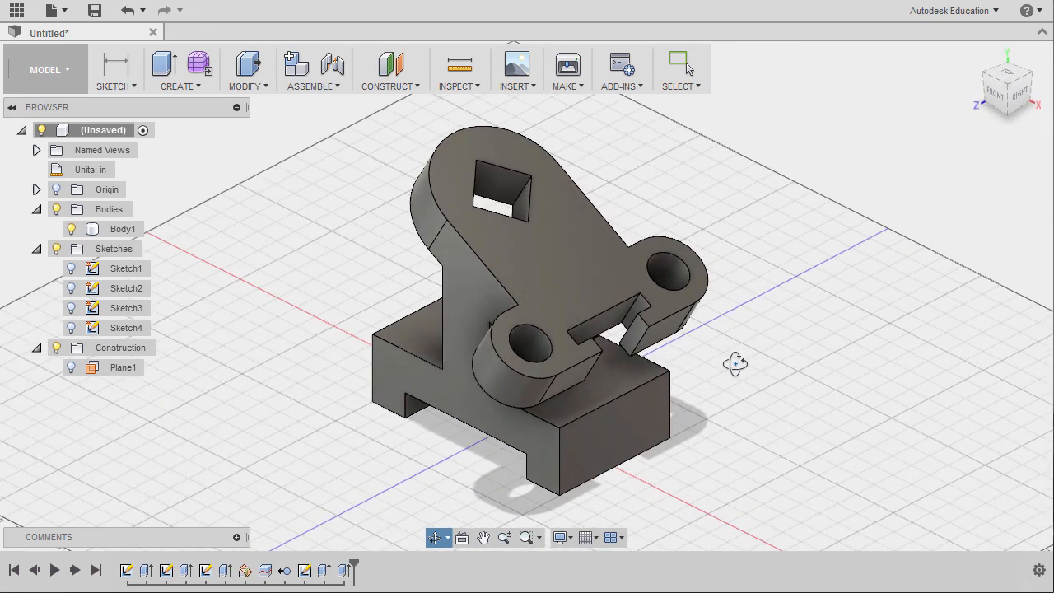
key(Escape)
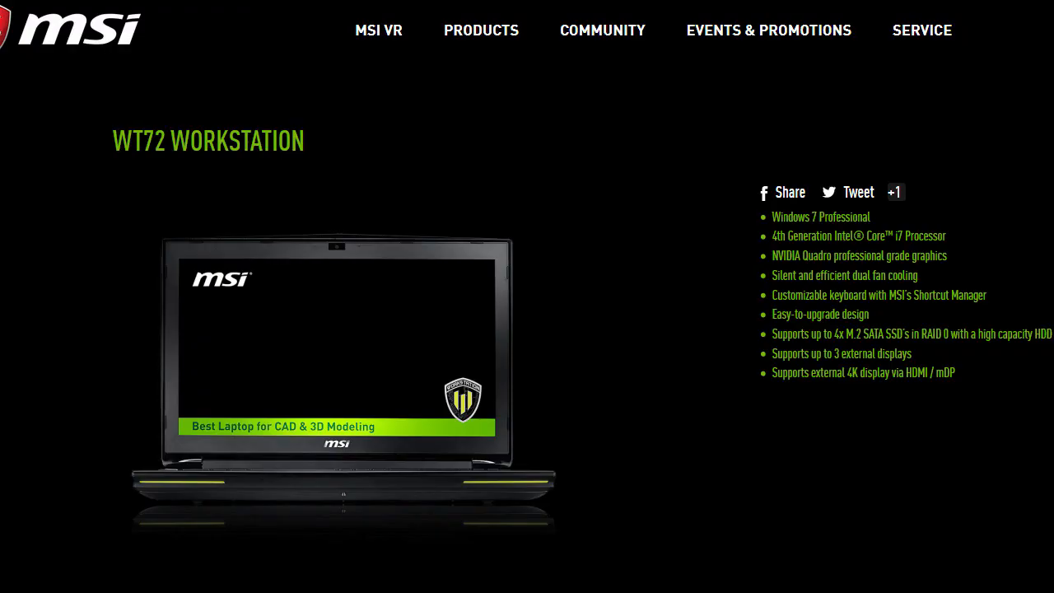
scroll(527, 296, down, 9)
scroll(527, 296, down, 15)
scroll(527, 296, down, 14)
scroll(527, 296, down, 5)
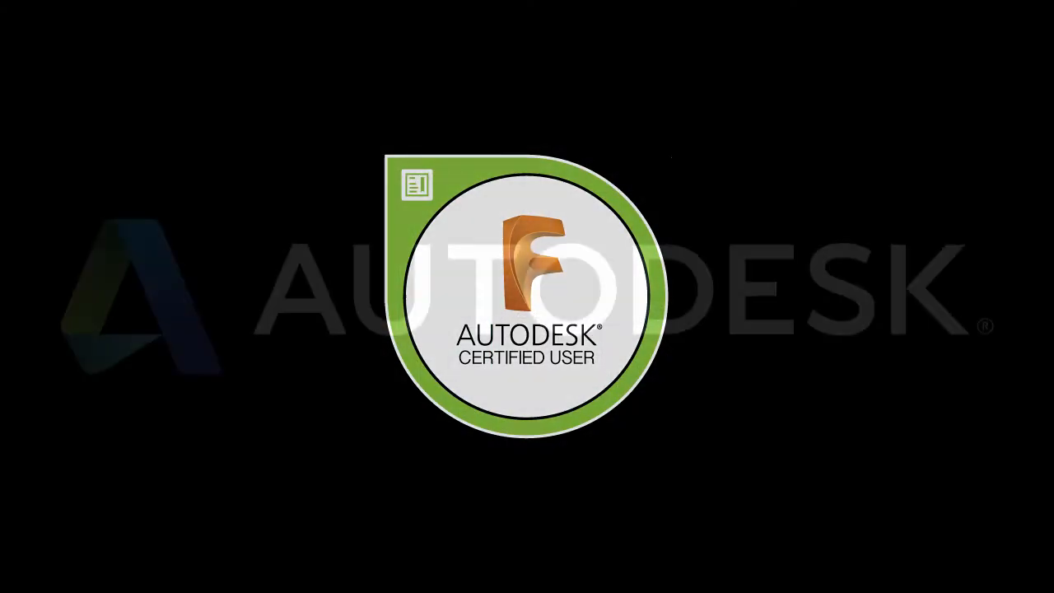